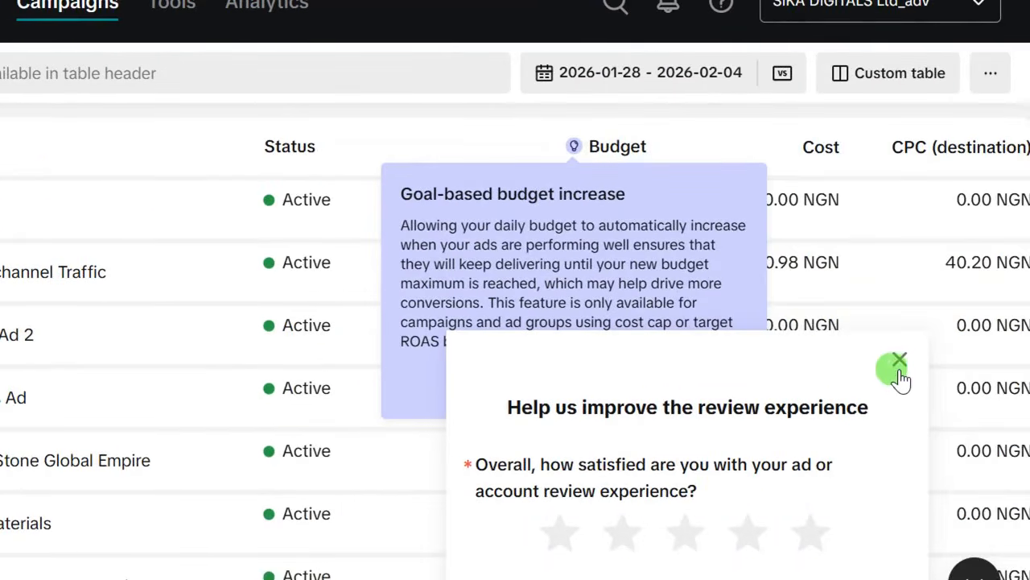
- Close the 'Help us improve the review experience' survey to reveal the Campaigns list
left_click(900, 359)
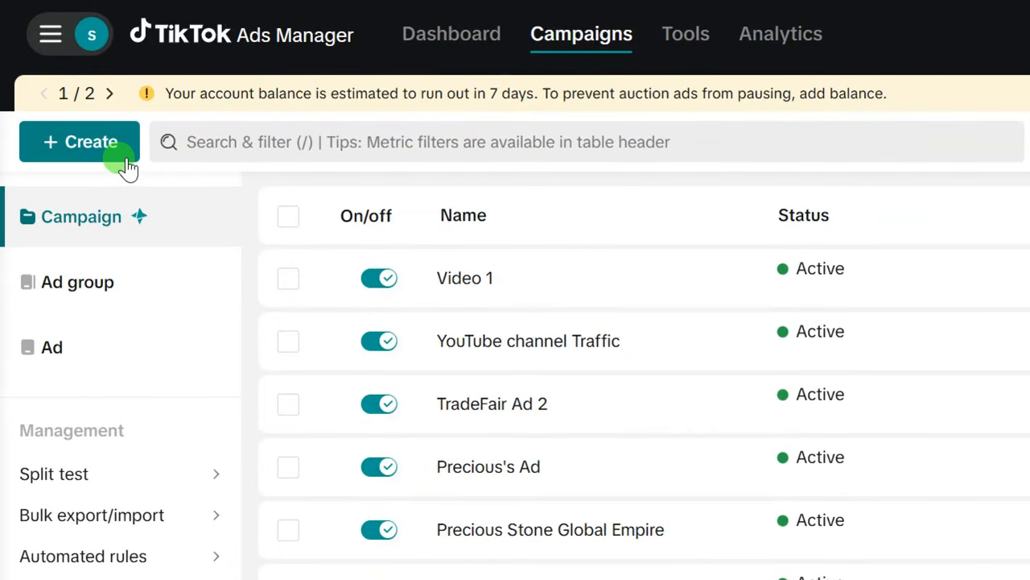
- Create a new campaign with the Lead generation objective and dismiss the unified workflow announcement
left_click(84, 145)
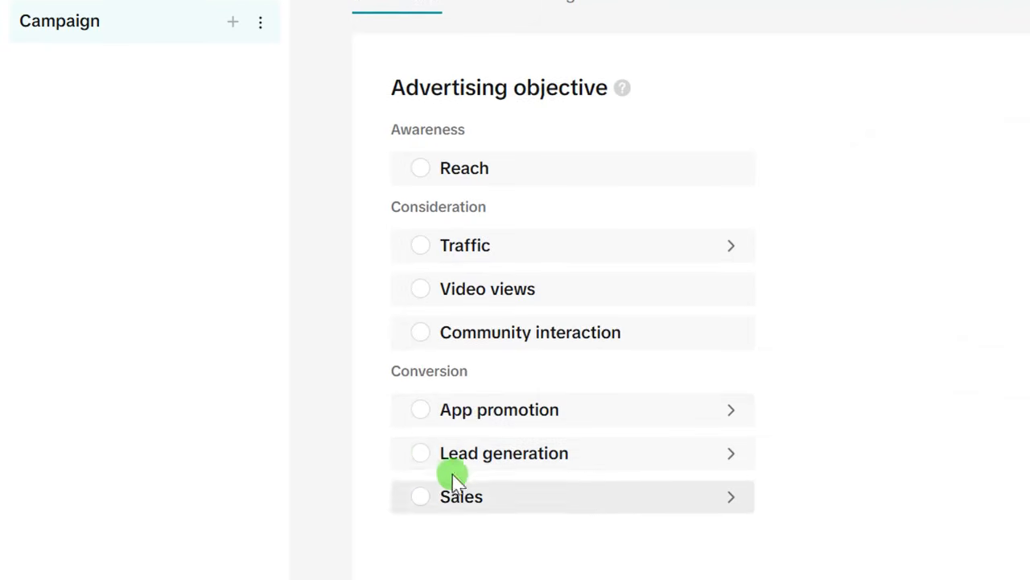
left_click(420, 454)
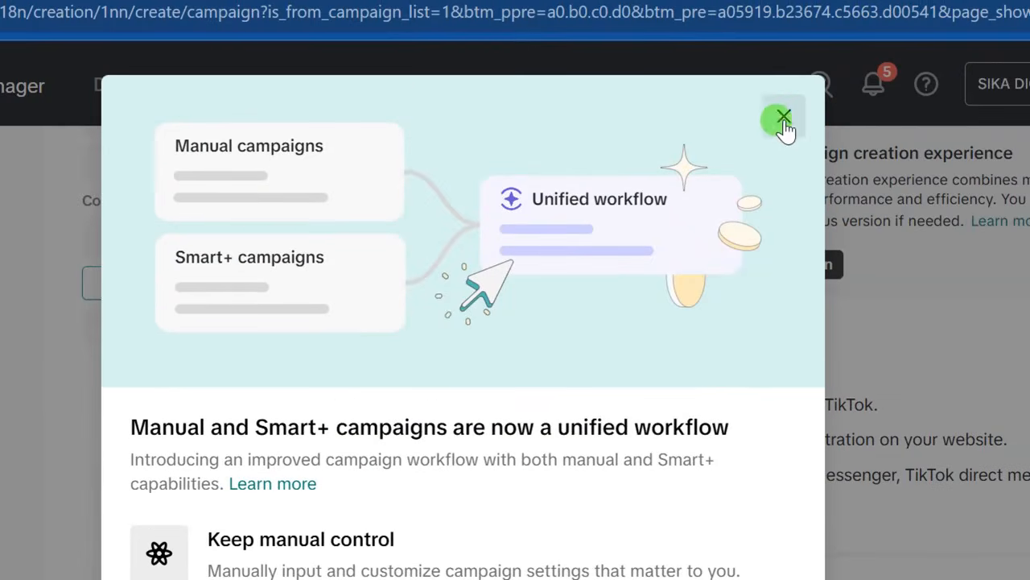
left_click(783, 118)
scroll(326, 458, "up", 3)
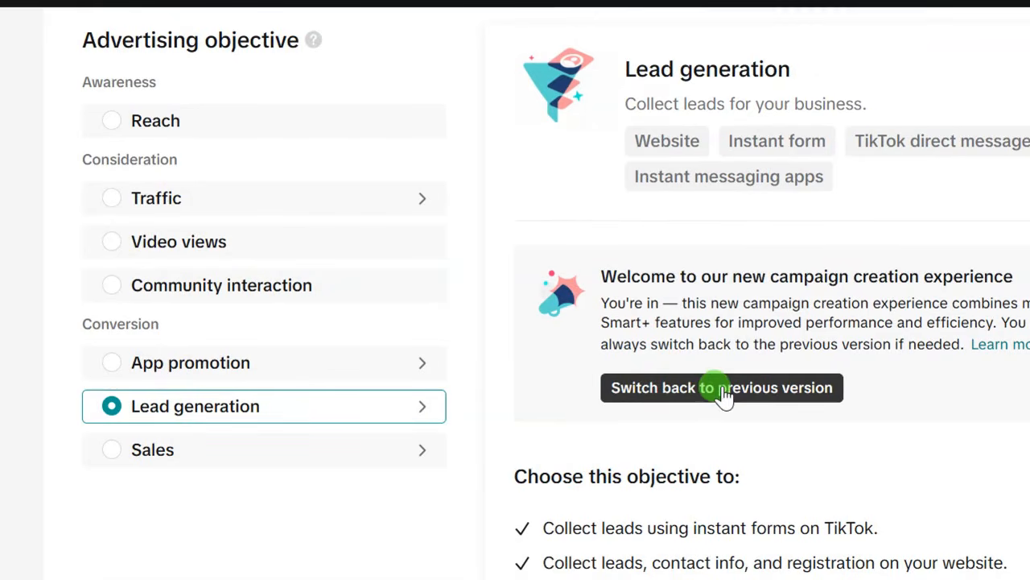
- Switch back to the previous creation version and make it a Manual campaign
left_click(729, 394)
scroll(727, 405, "down", 5)
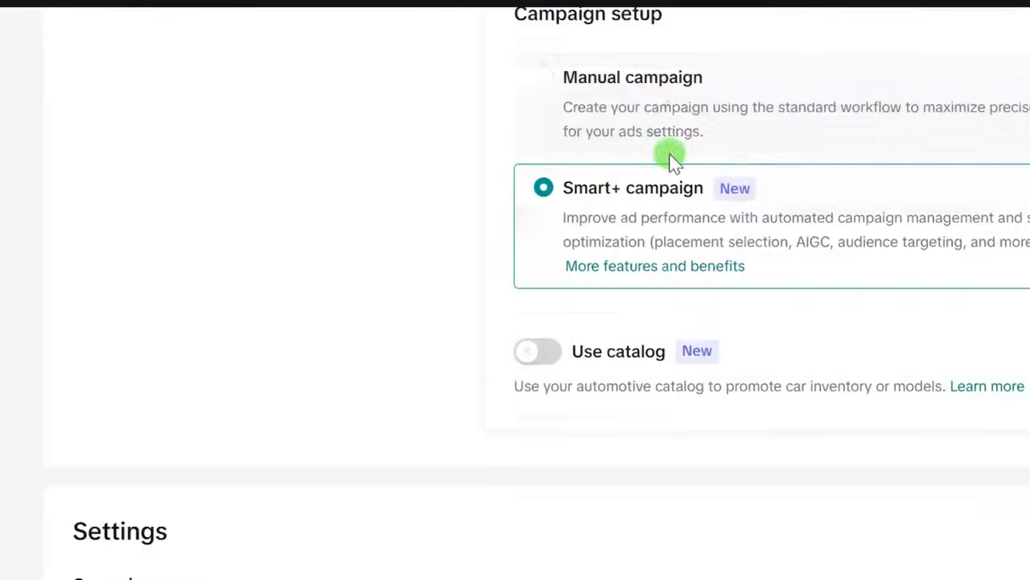
scroll(629, 177, "up", 3)
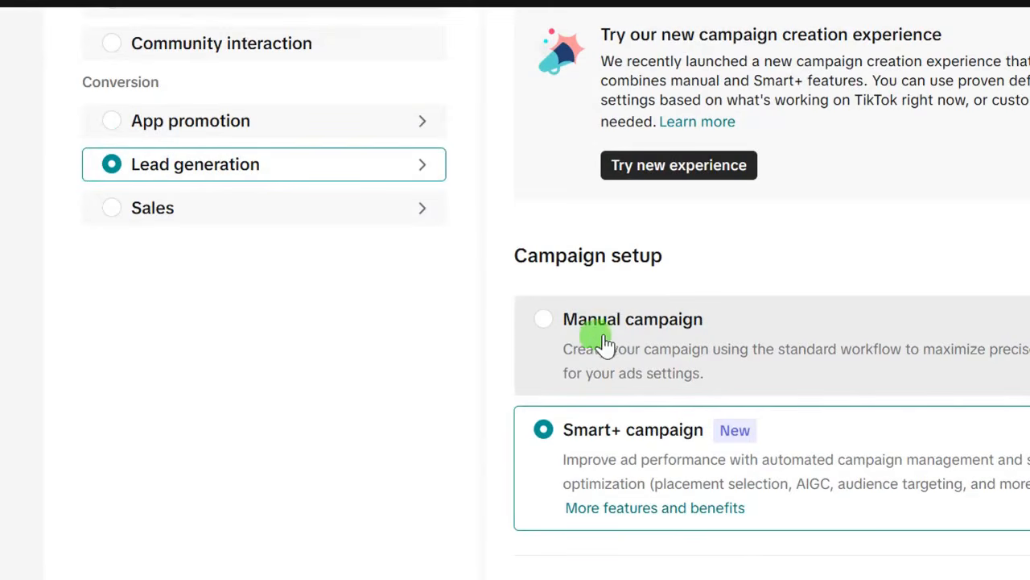
left_click(545, 320)
scroll(511, 384, "down", 6)
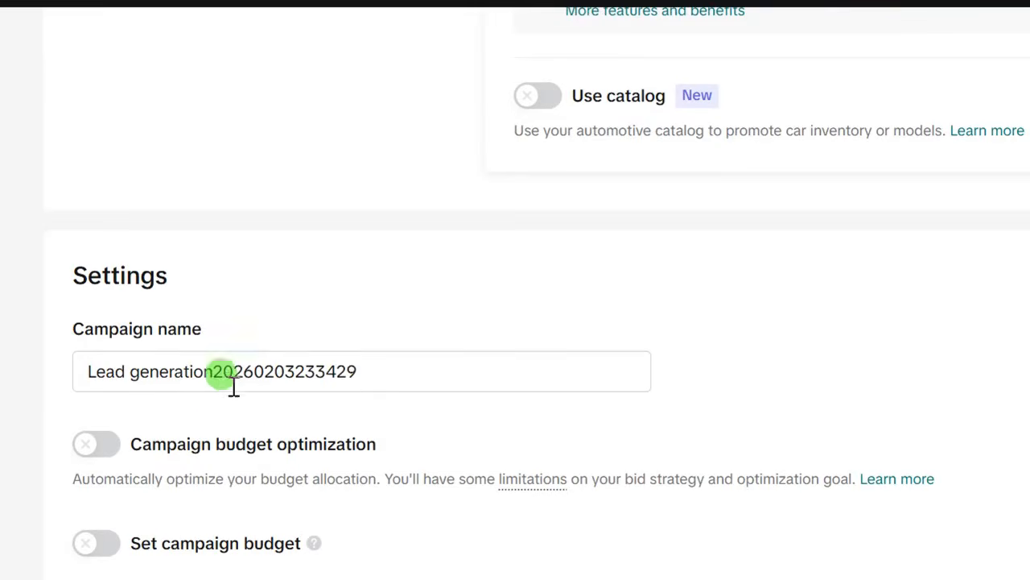
- Rename the campaign to 'TEST AD' and copy the name
left_click_drag(361, 394, 83, 382)
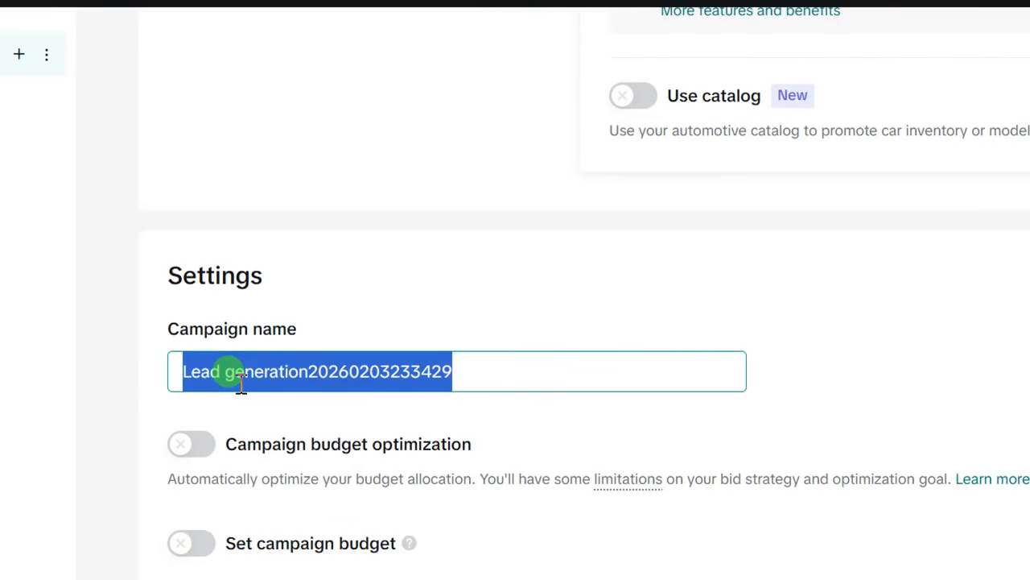
type("TEST AD")
left_click_drag(246, 372, 185, 371)
right_click(193, 371)
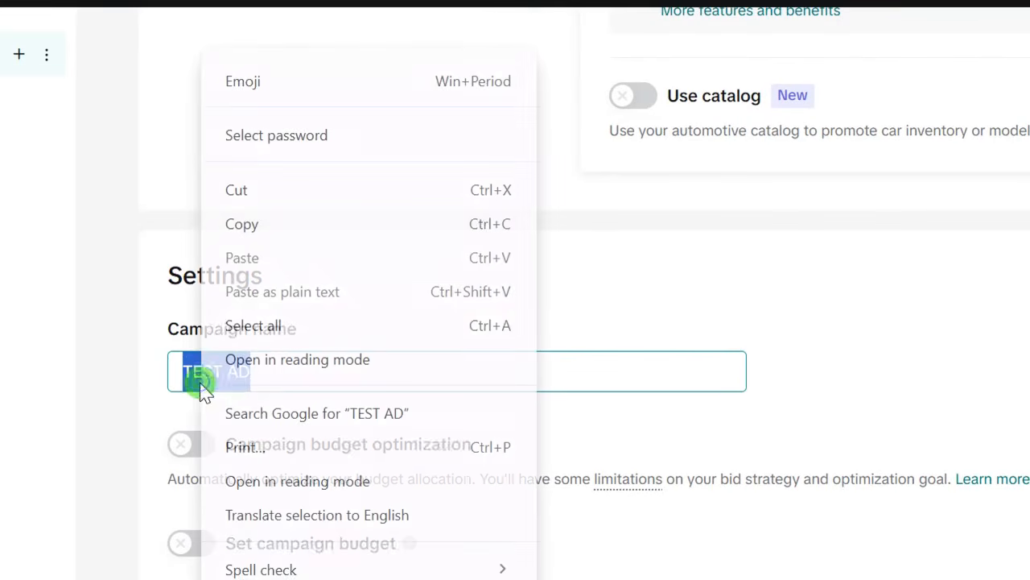
left_click(266, 226)
left_click(195, 357)
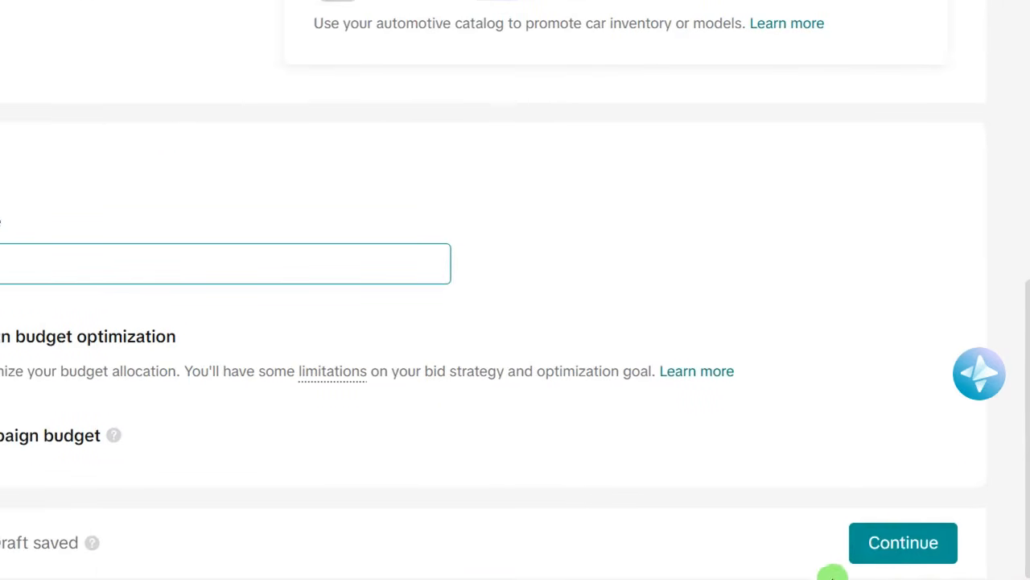
- Continue to ad group setup and paste 'TEST AD' as the ad group name, reviewing Optimization
left_click(882, 546)
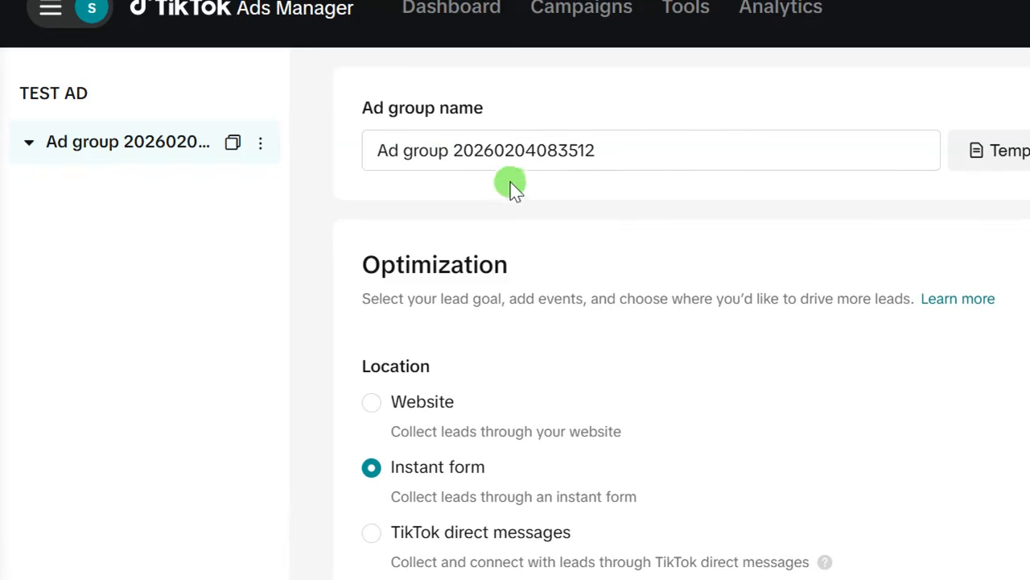
left_click_drag(623, 153, 398, 158)
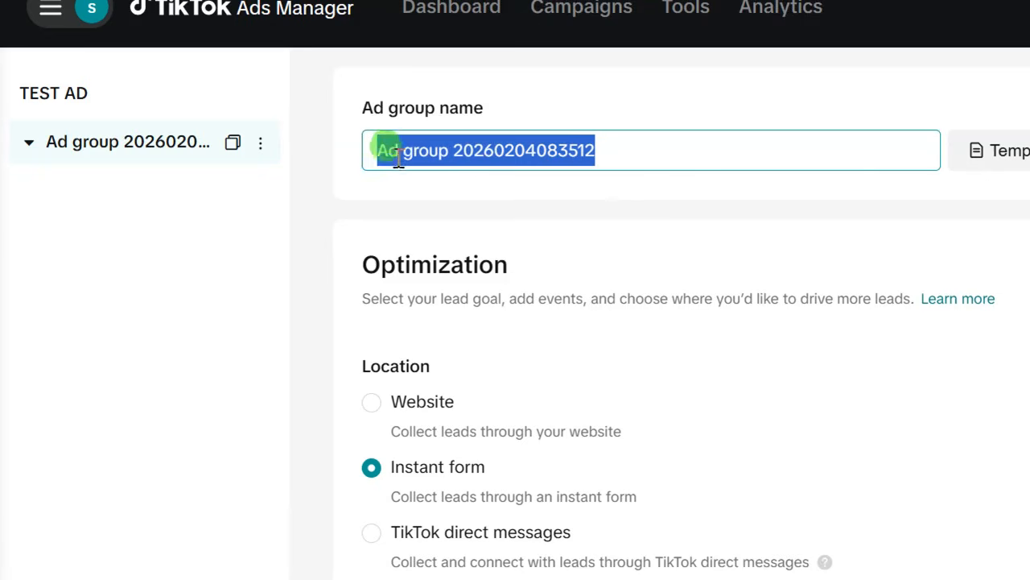
right_click(405, 157)
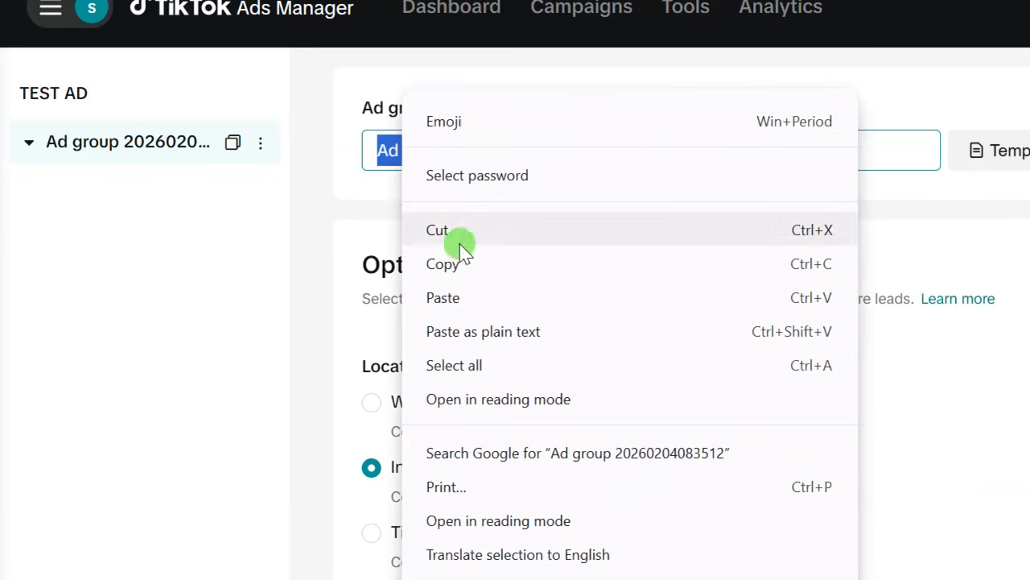
left_click(480, 302)
left_click_drag(450, 151, 387, 149)
right_click(388, 150)
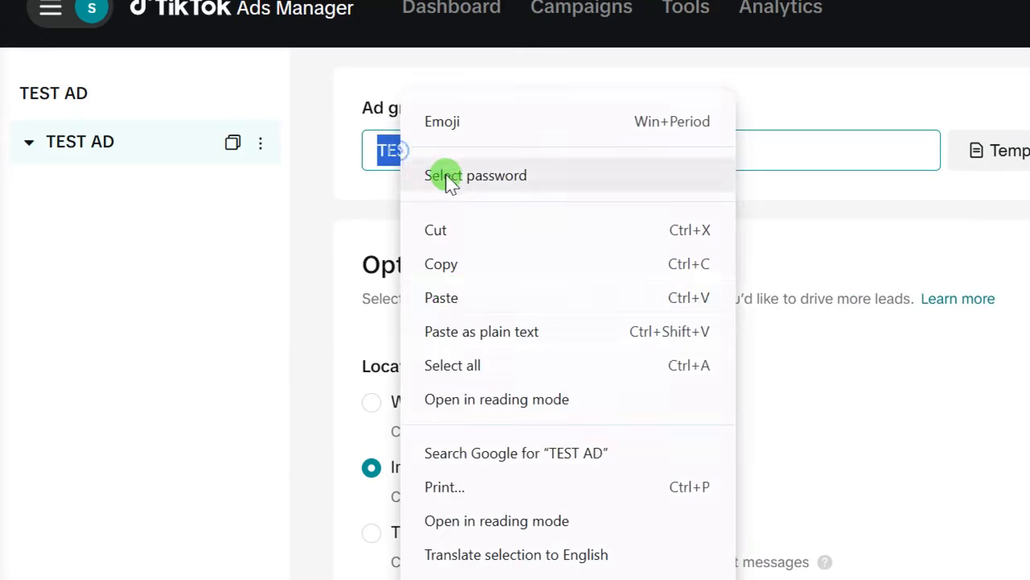
left_click(456, 267)
scroll(345, 299, "down", 3)
scroll(384, 228, "up", 2)
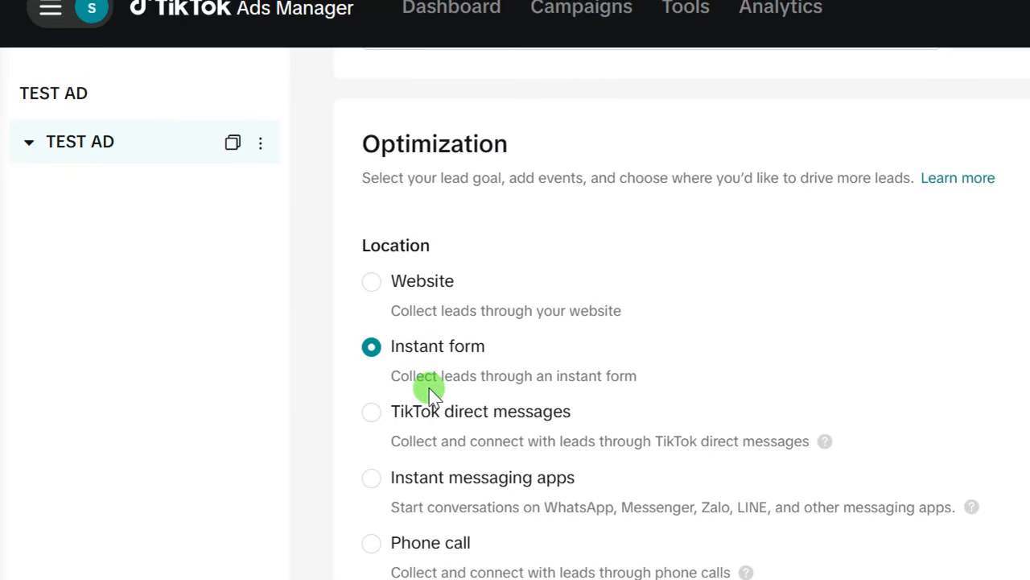
scroll(456, 395, "up", 2)
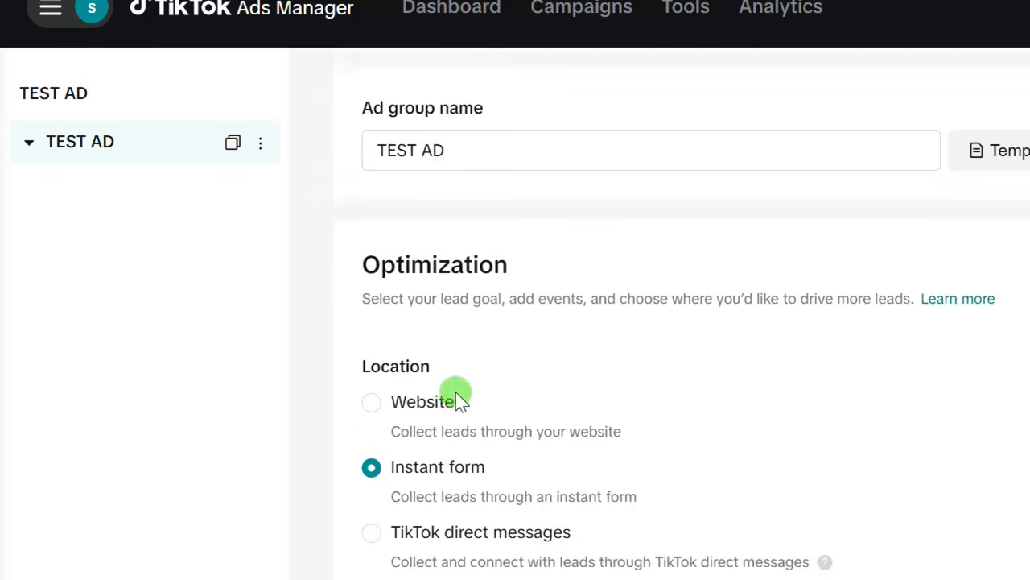
scroll(455, 395, "down", 6)
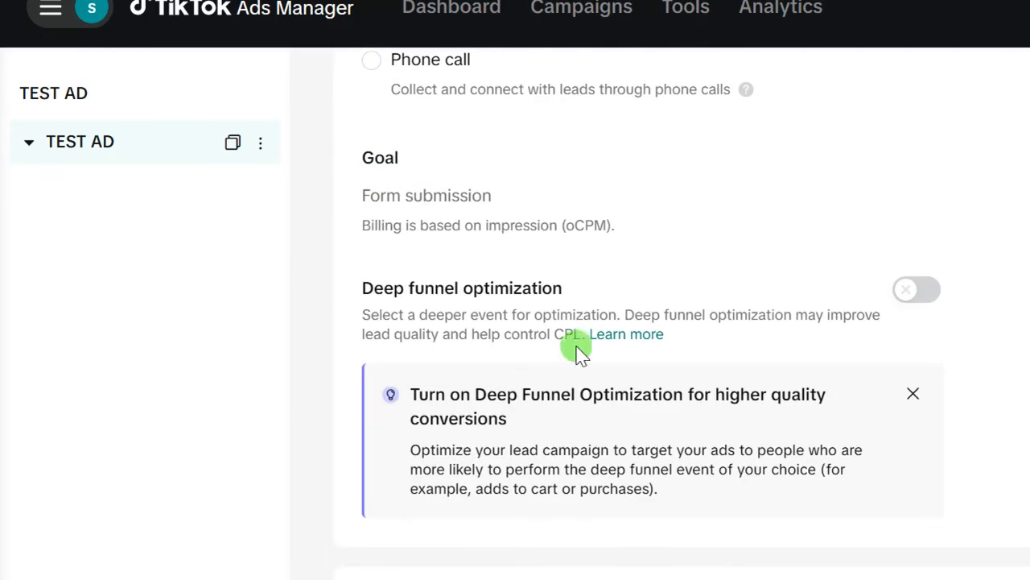
scroll(536, 345, "down", 5)
scroll(379, 293, "down", 3)
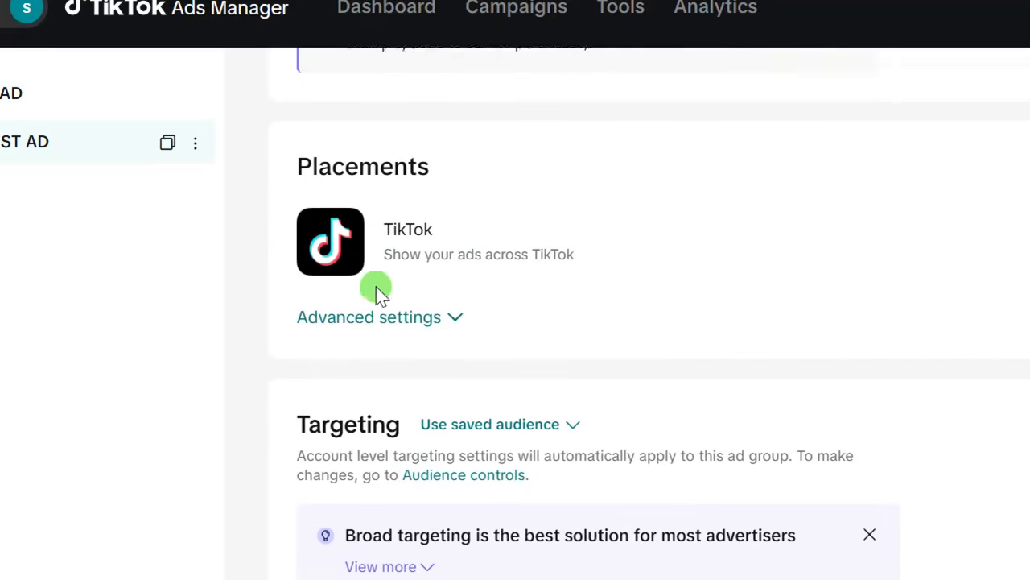
left_click(456, 279)
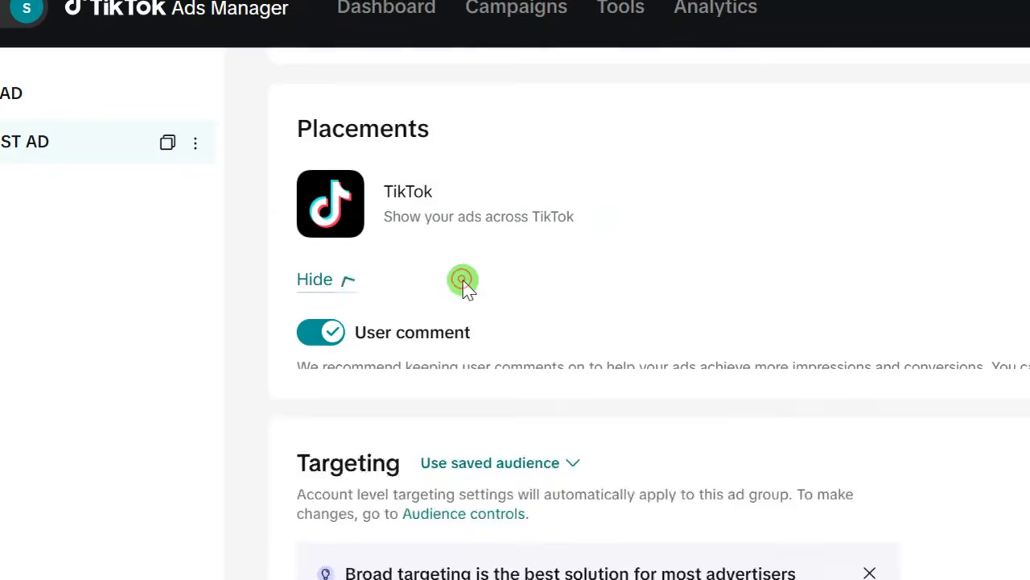
scroll(351, 362, "down", 3)
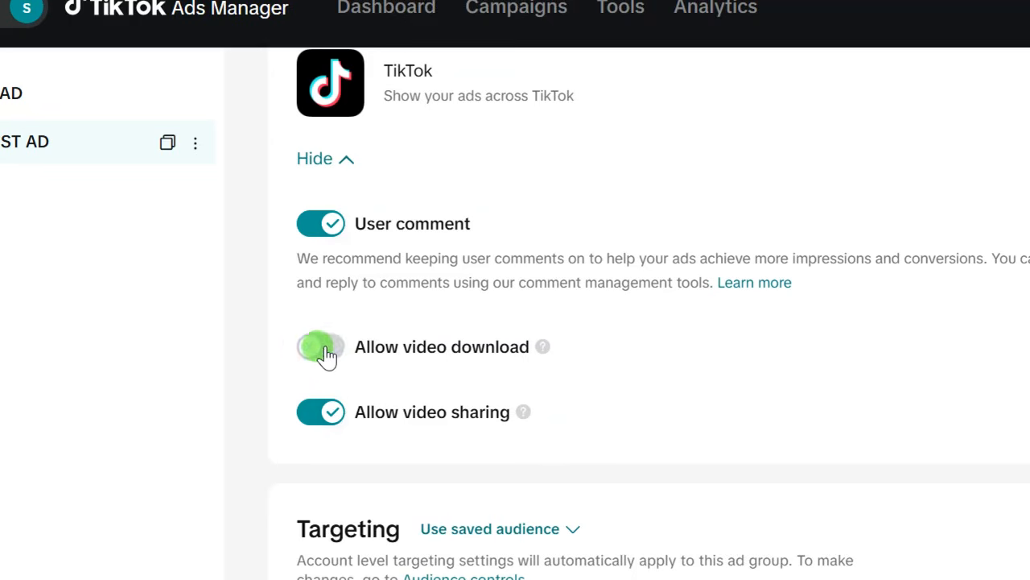
scroll(351, 338, "up", 3)
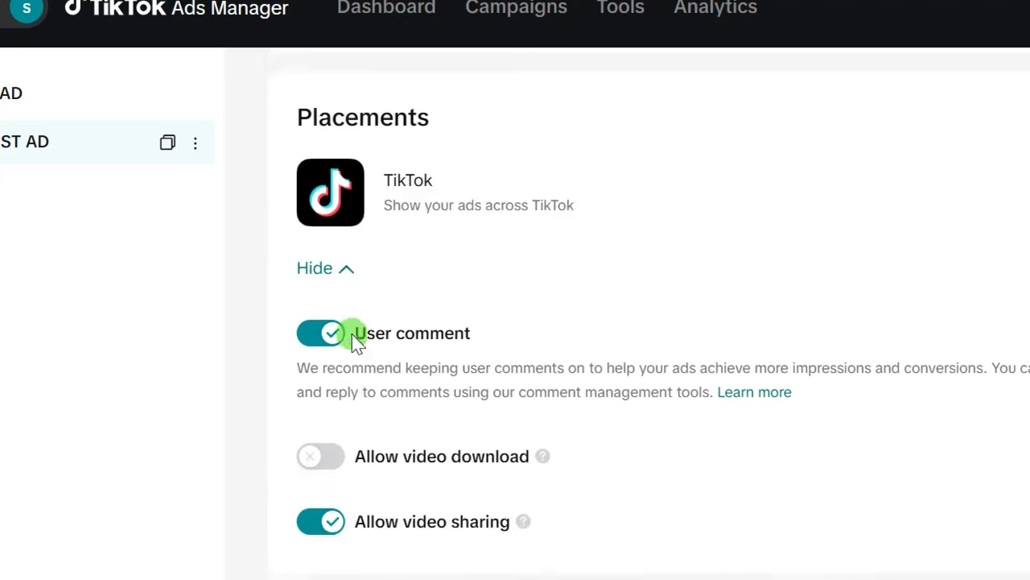
left_click(345, 398)
scroll(361, 398, "down", 3)
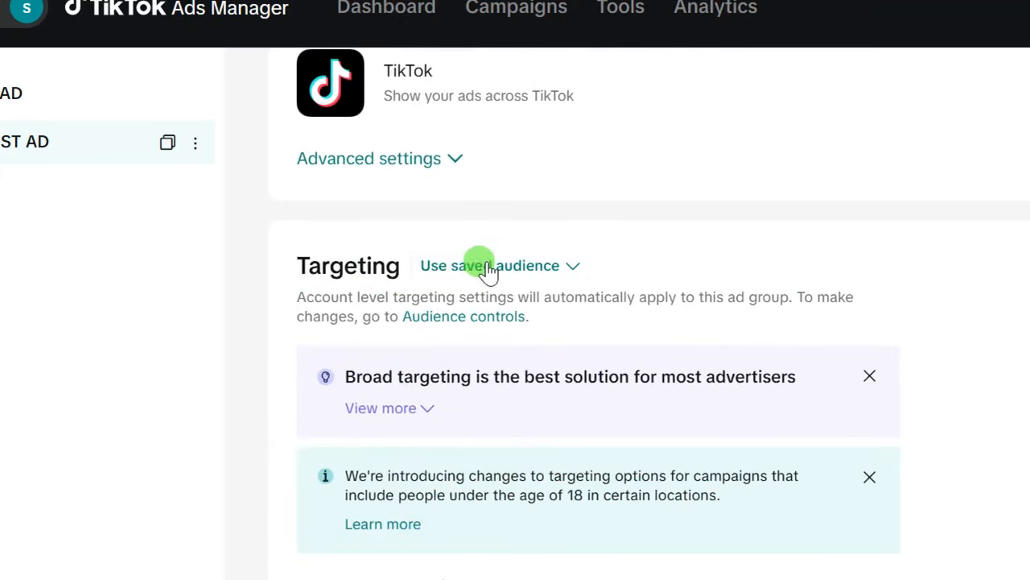
scroll(483, 269, "down", 2)
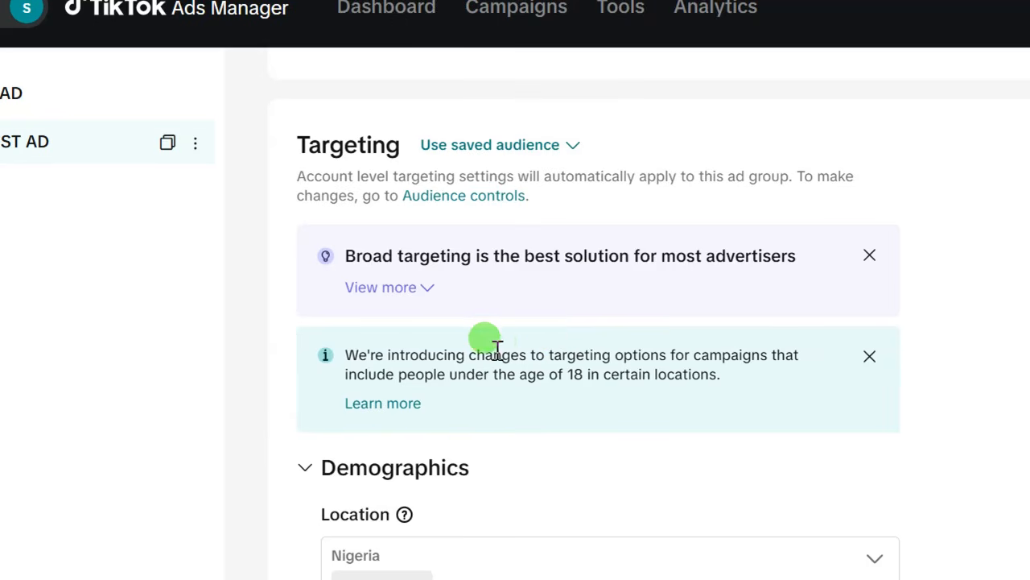
scroll(460, 347, "down", 2)
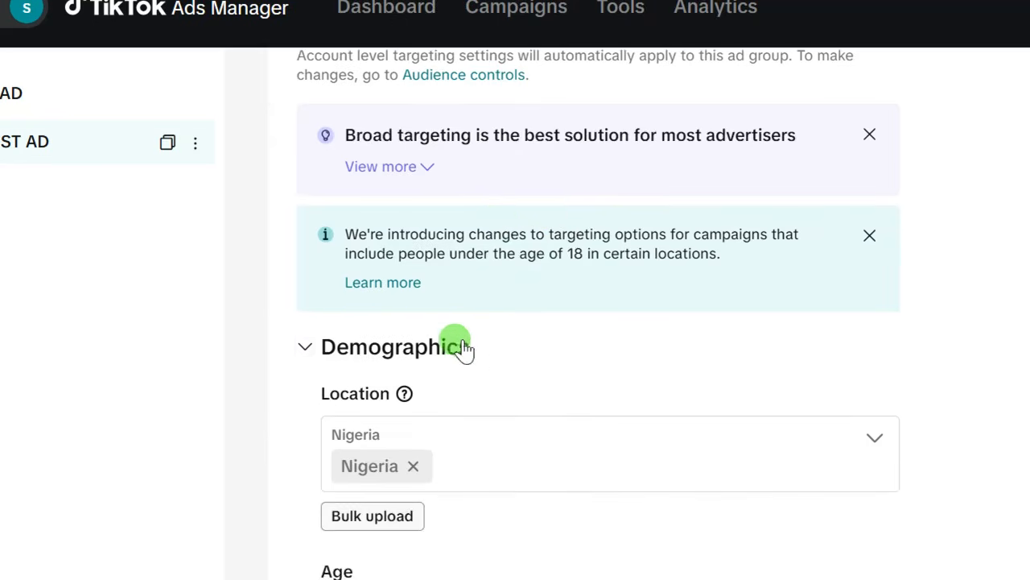
scroll(480, 311, "up", 2)
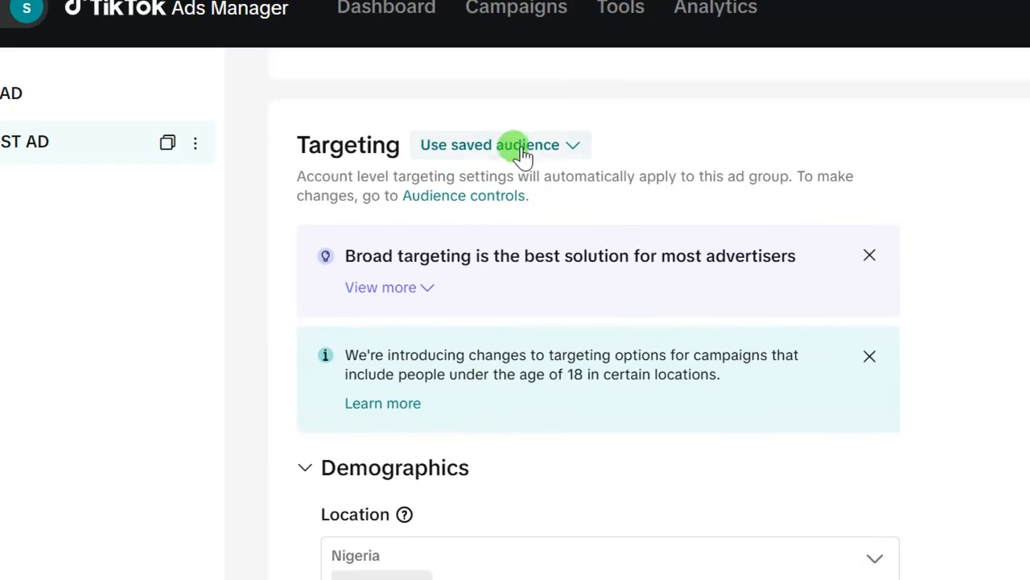
left_click(553, 148)
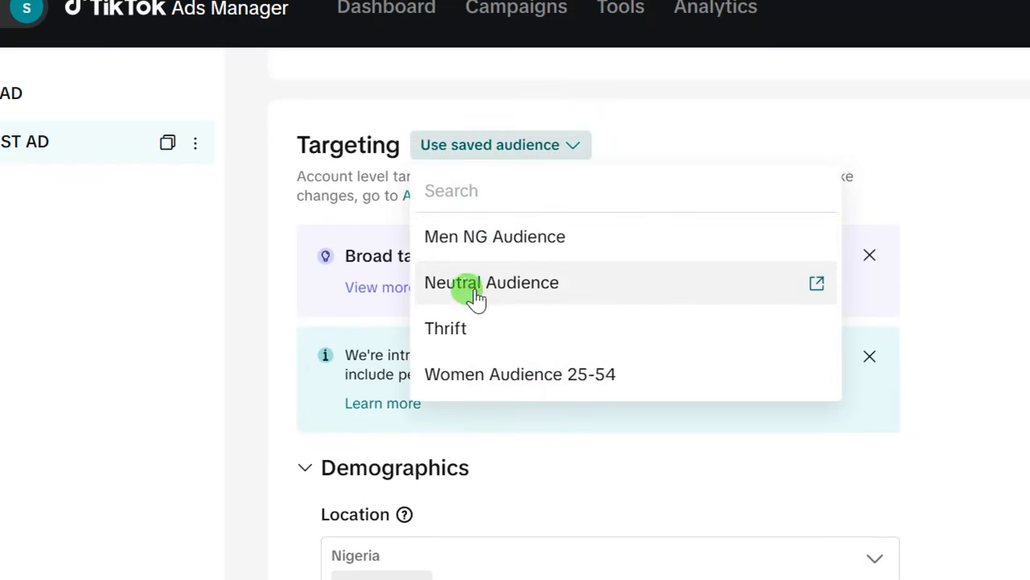
scroll(476, 299, "down", 20)
scroll(433, 360, "down", 13)
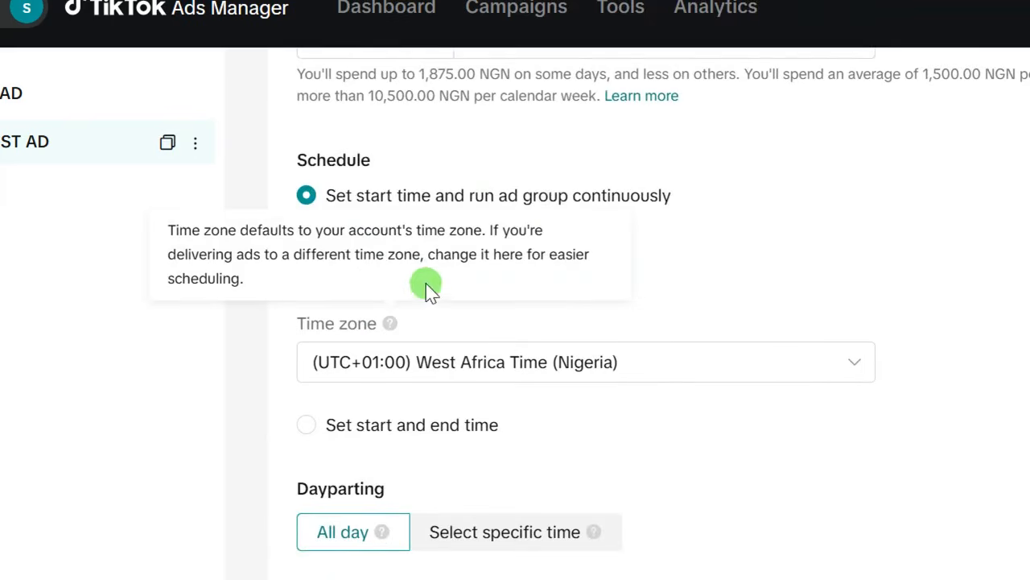
scroll(529, 281, "up", 3)
- Set the ad group's daily budget to 5,000.00 NGN and review the schedule
left_click_drag(511, 280, 499, 281)
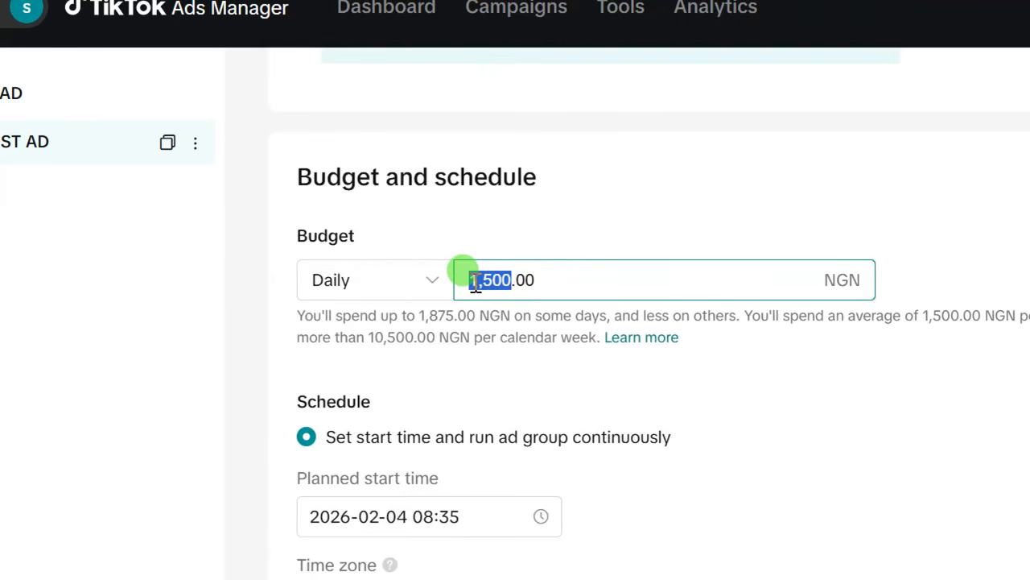
type("5000")
scroll(472, 281, "up", 2)
scroll(471, 280, "down", 2)
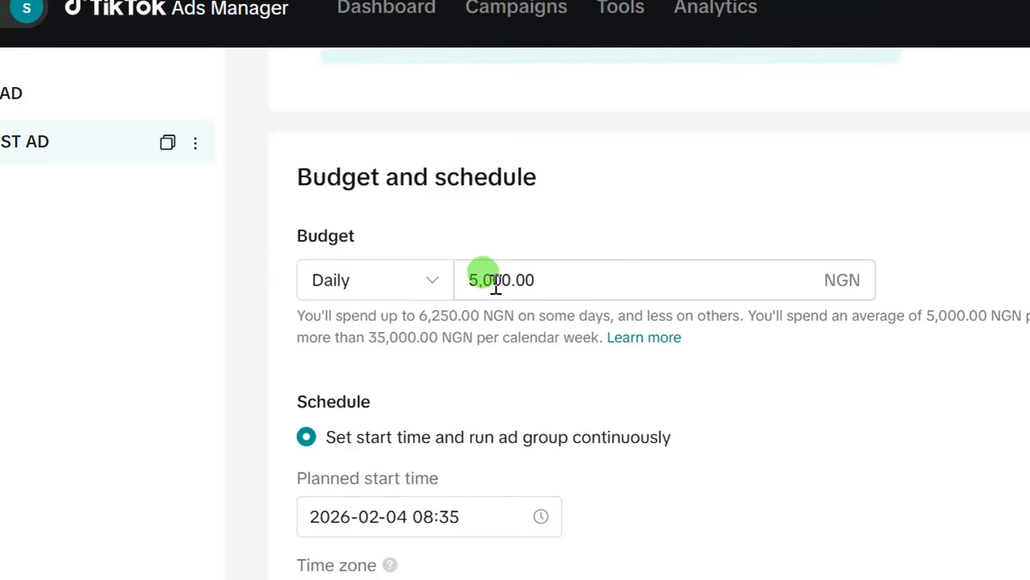
scroll(495, 285, "down", 2)
scroll(502, 166, "up", 2)
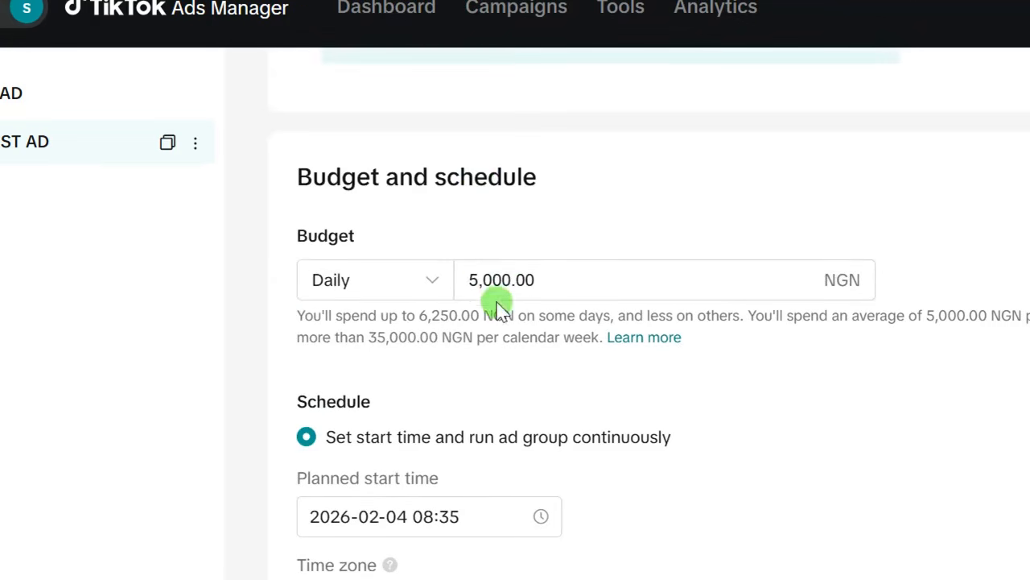
scroll(443, 290, "down", 2)
scroll(483, 201, "up", 2)
scroll(487, 231, "down", 2)
scroll(483, 196, "up", 2)
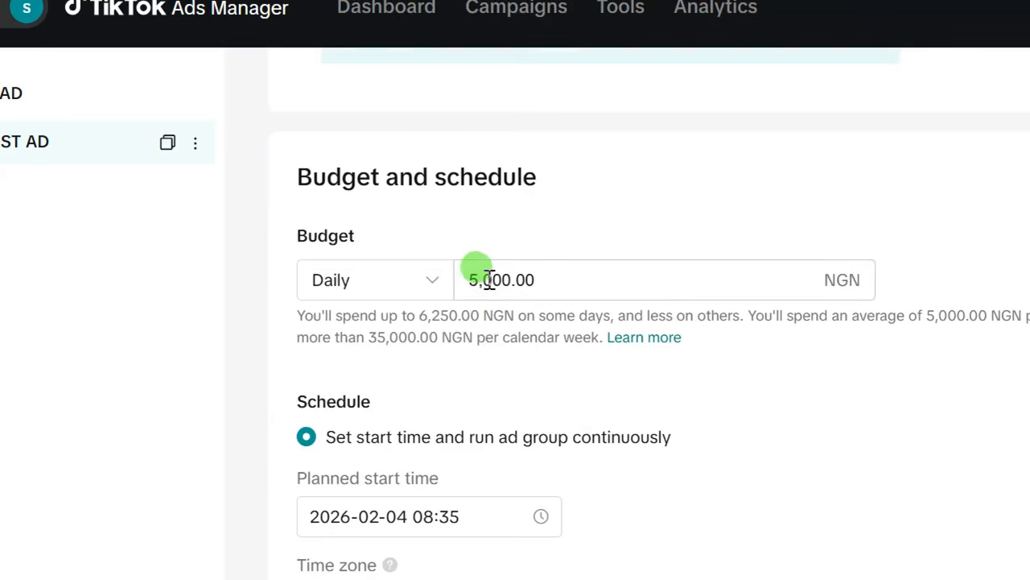
scroll(346, 396, "down", 4)
scroll(338, 363, "down", 2)
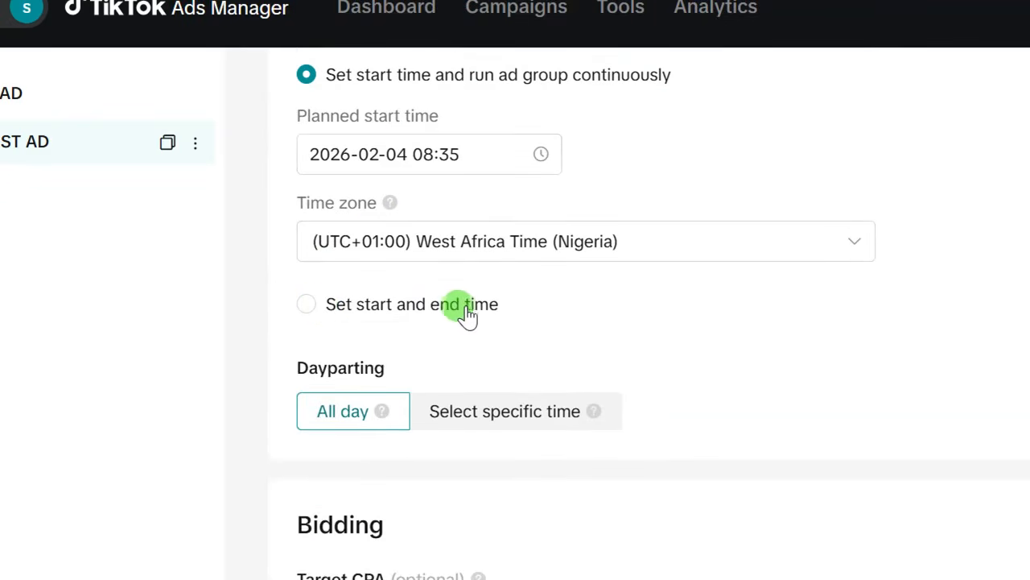
scroll(467, 314, "up", 2)
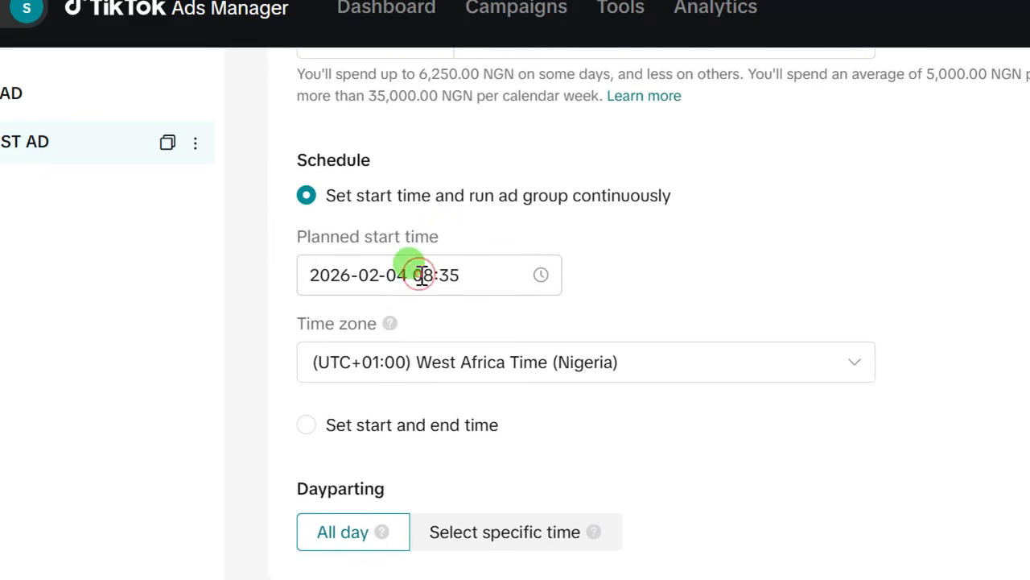
left_click(380, 267)
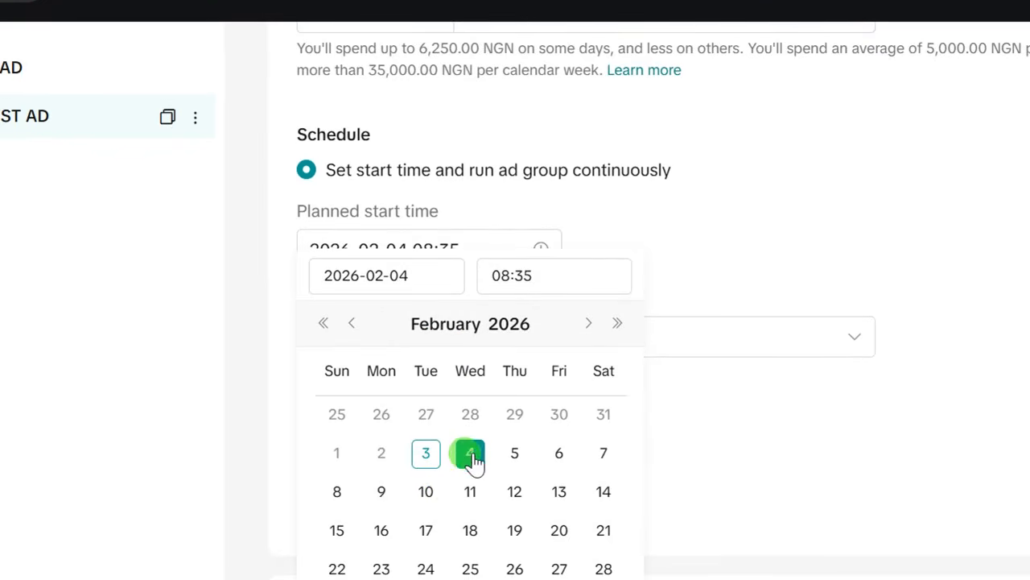
left_click(554, 189)
left_click(453, 249)
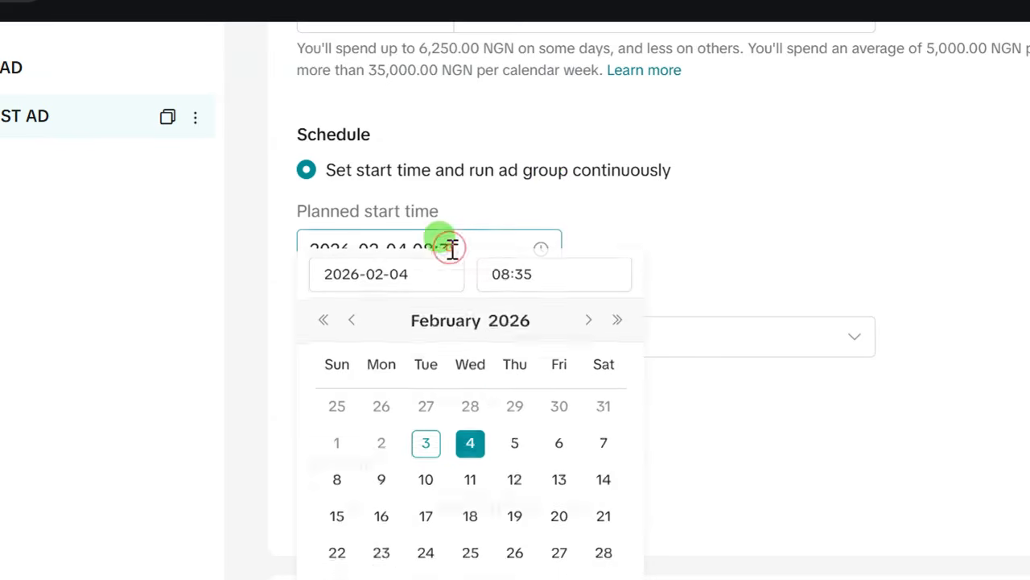
left_click(493, 275)
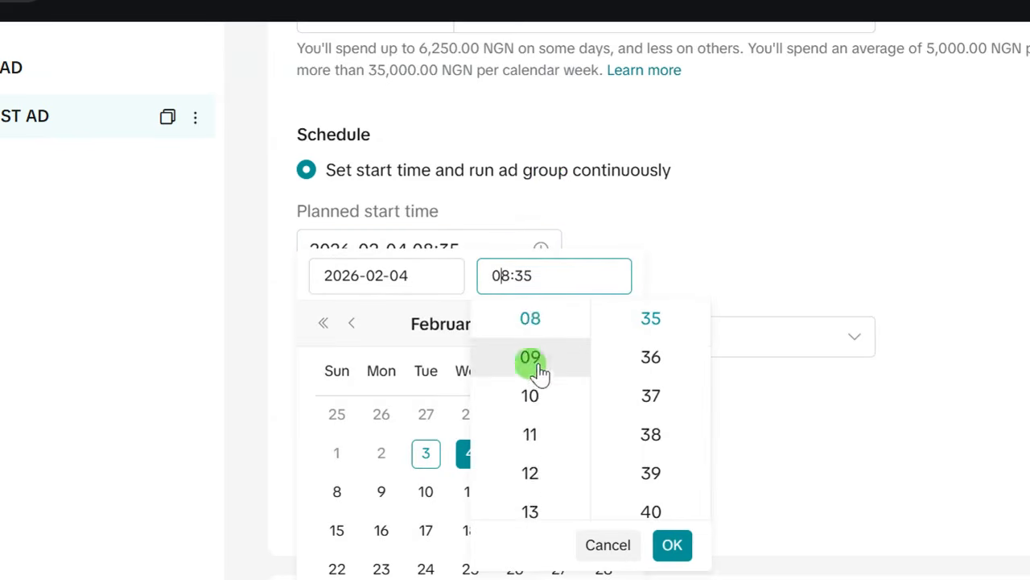
scroll(534, 356, "up", 4)
scroll(534, 355, "down", 6)
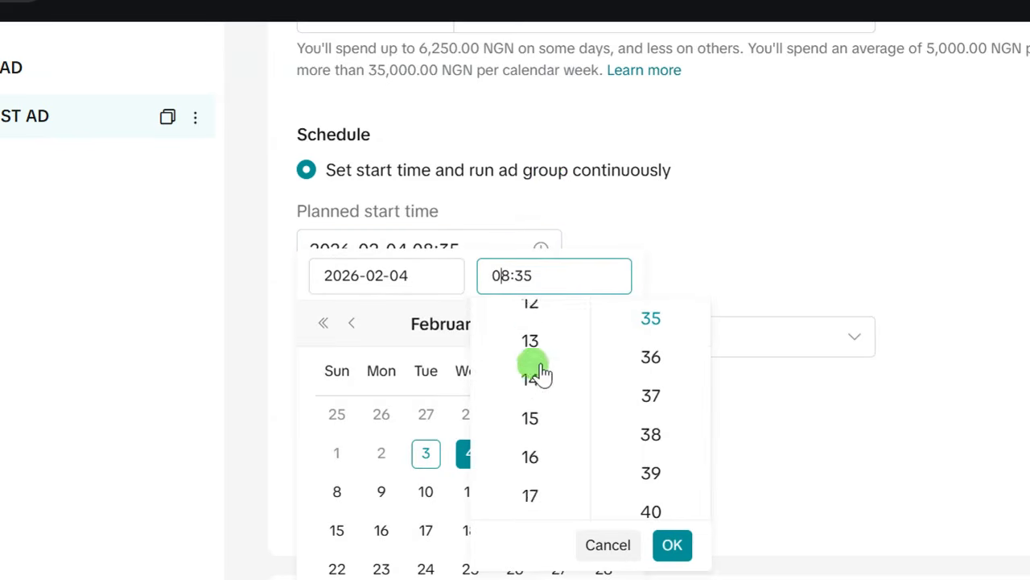
scroll(535, 355, "up", 3)
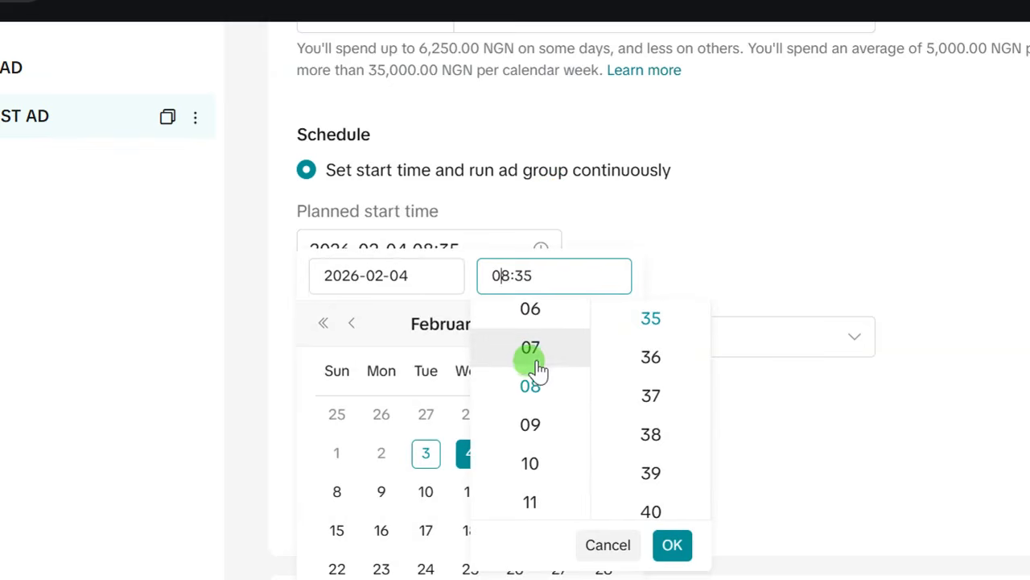
scroll(537, 368, "down", 3)
scroll(536, 364, "up", 9)
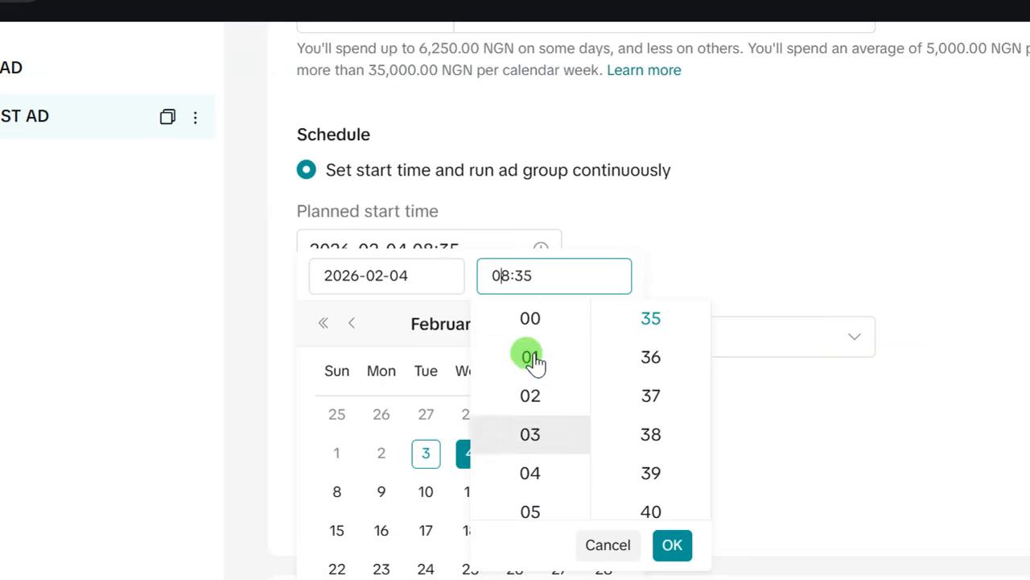
scroll(533, 358, "down", 6)
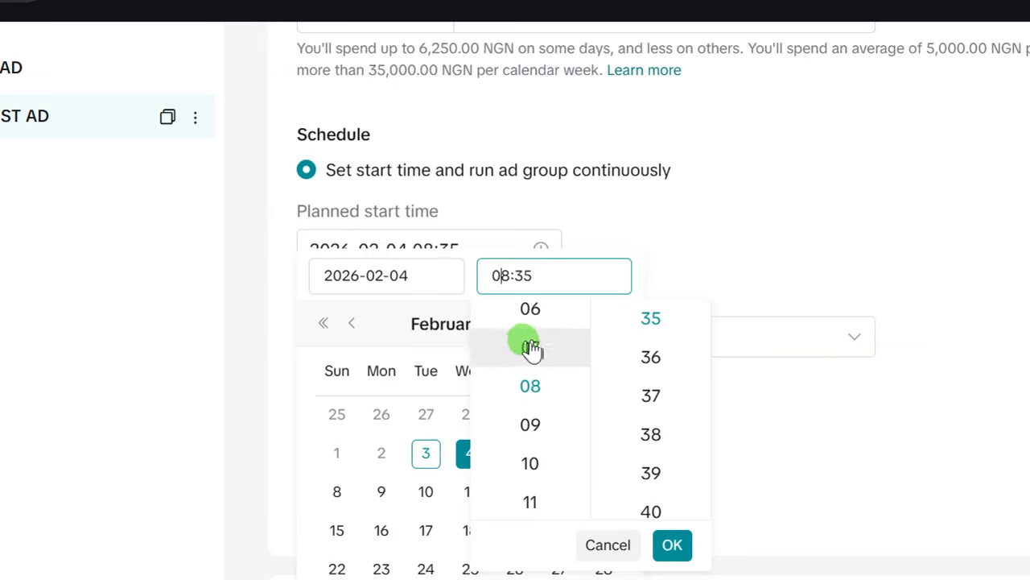
left_click(531, 311)
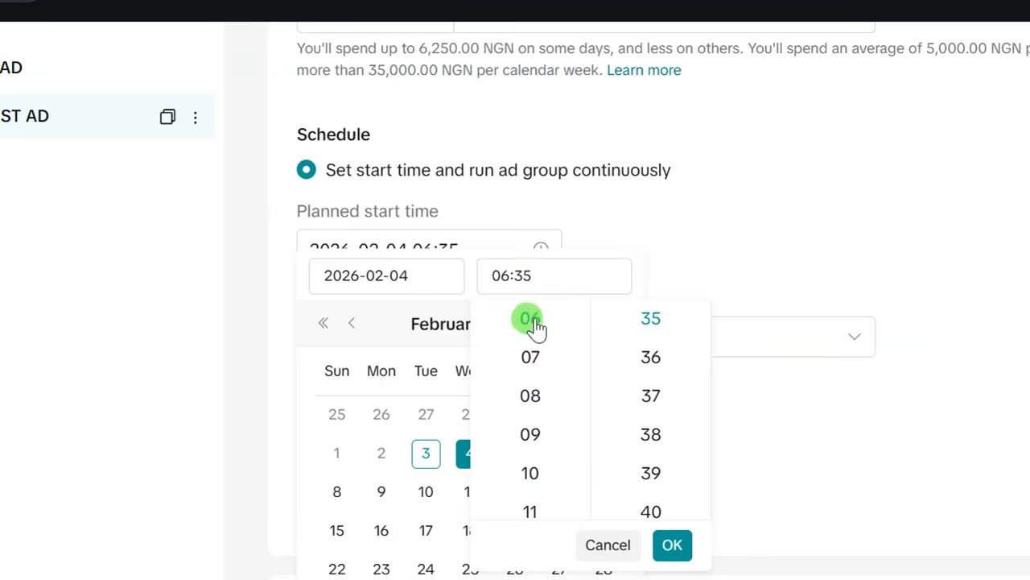
scroll(653, 346, "up", 20)
left_click(653, 338)
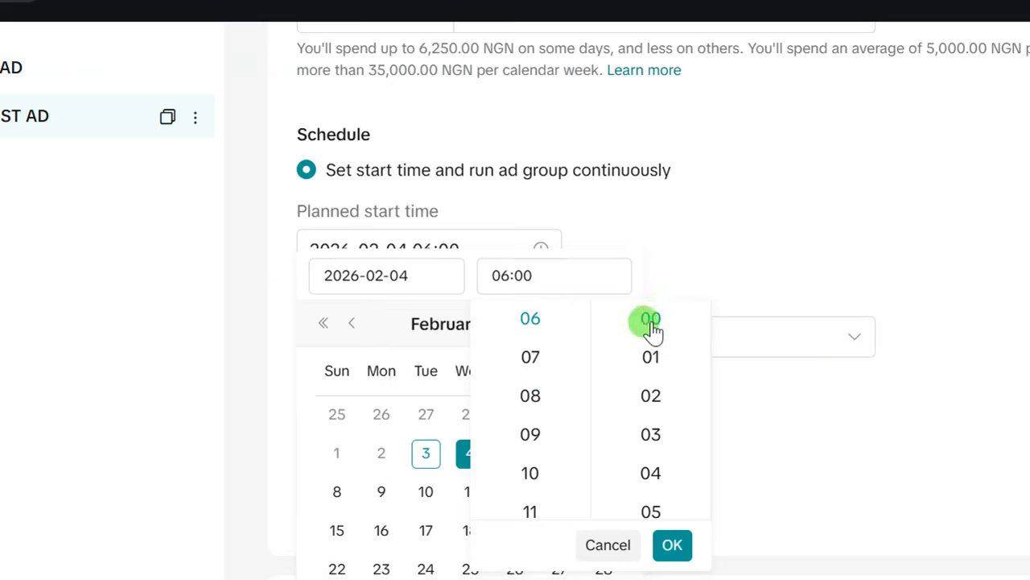
left_click(673, 489)
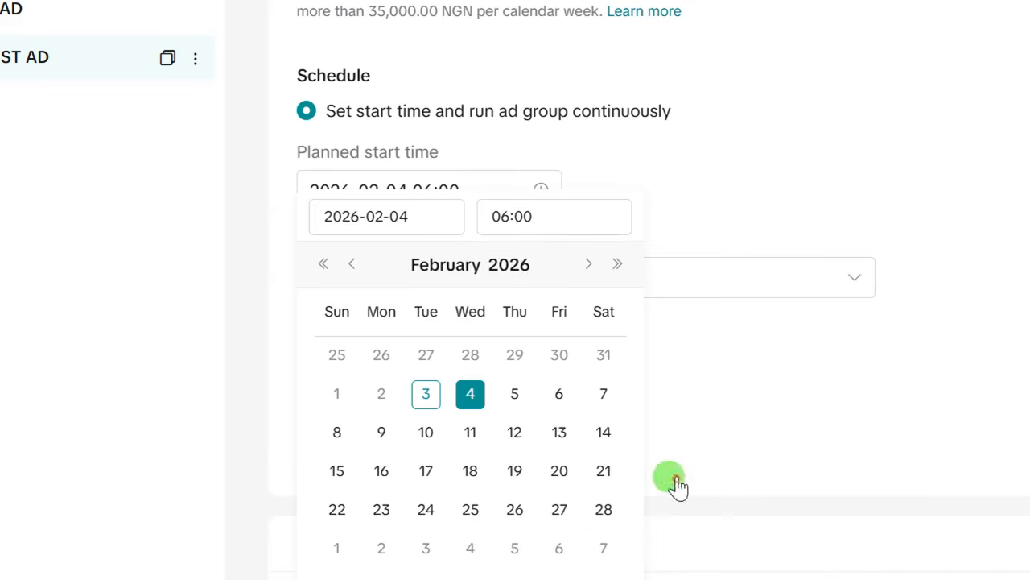
left_click(679, 179)
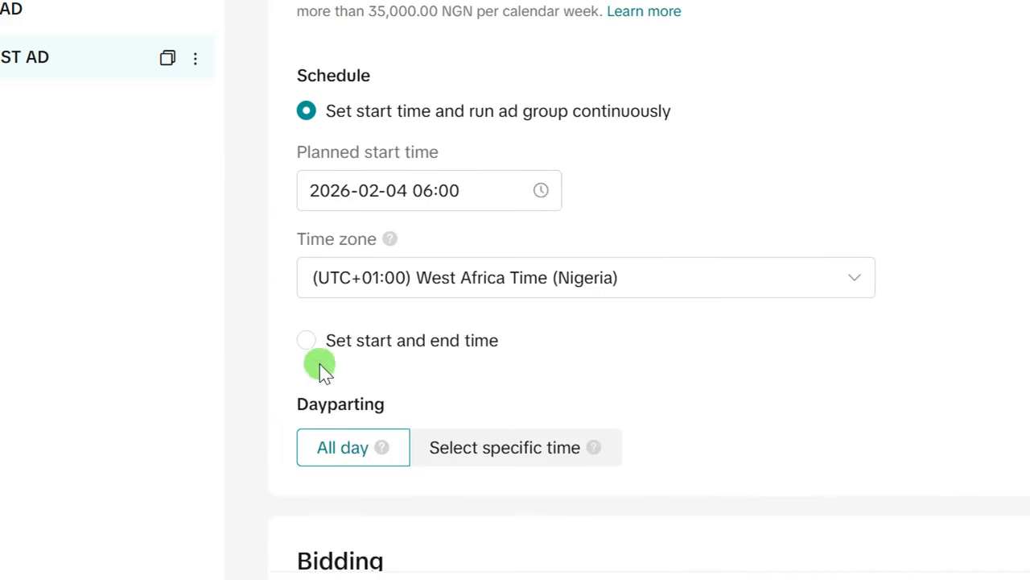
- Leave Target CPA empty and proceed to the ad-creation step
scroll(395, 366, "down", 3)
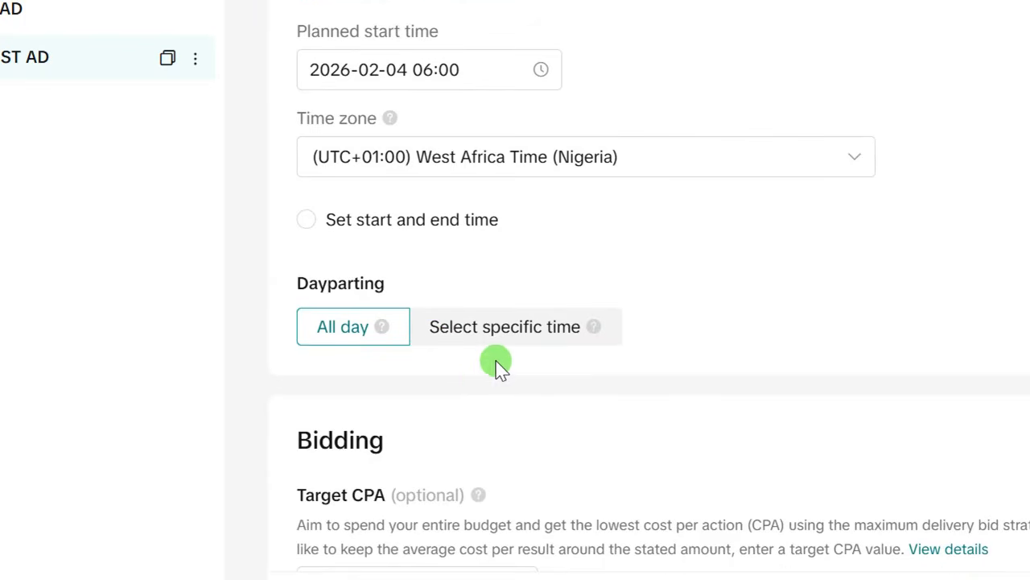
scroll(453, 386, "down", 3)
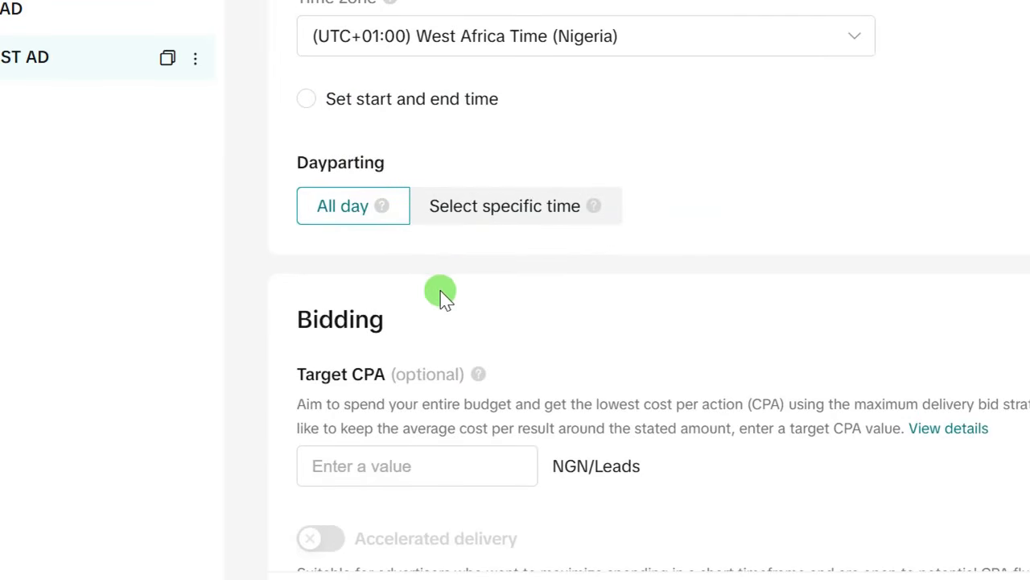
scroll(442, 296, "down", 6)
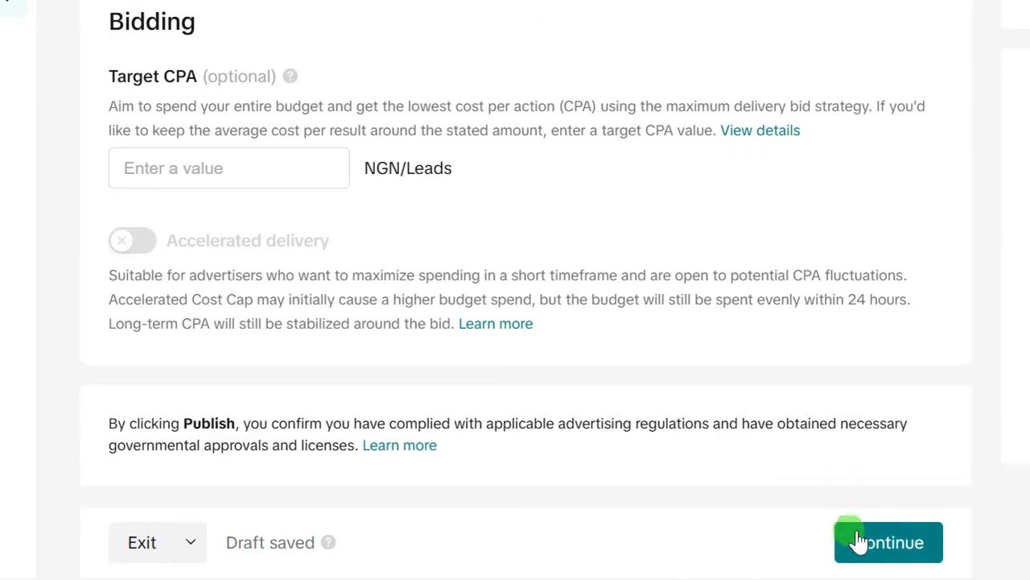
left_click(859, 541)
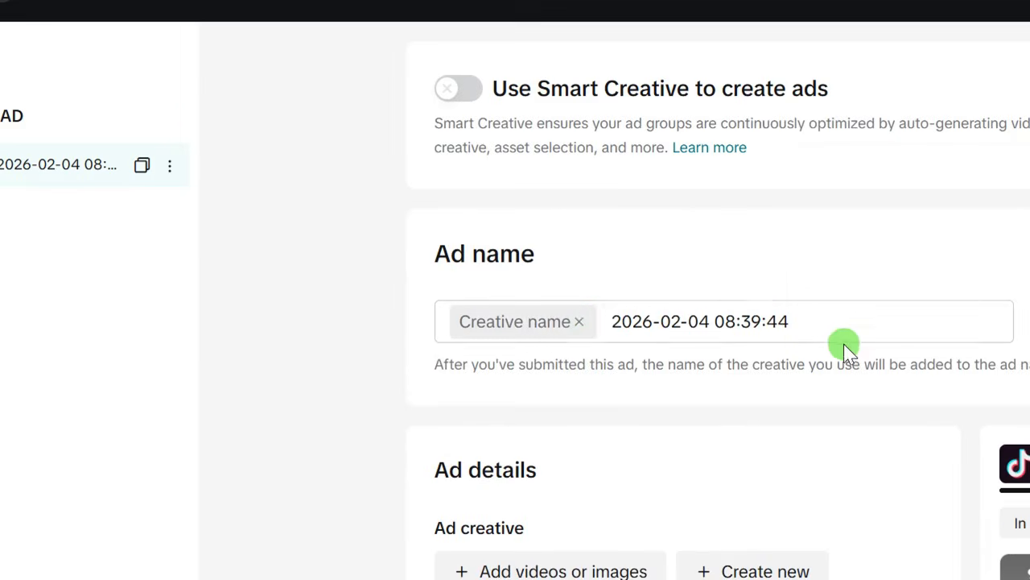
- Remove the creative name chip and paste 'TEST AD' as the ad name
left_click(580, 322)
left_click_drag(660, 322, 447, 326)
right_click(461, 321)
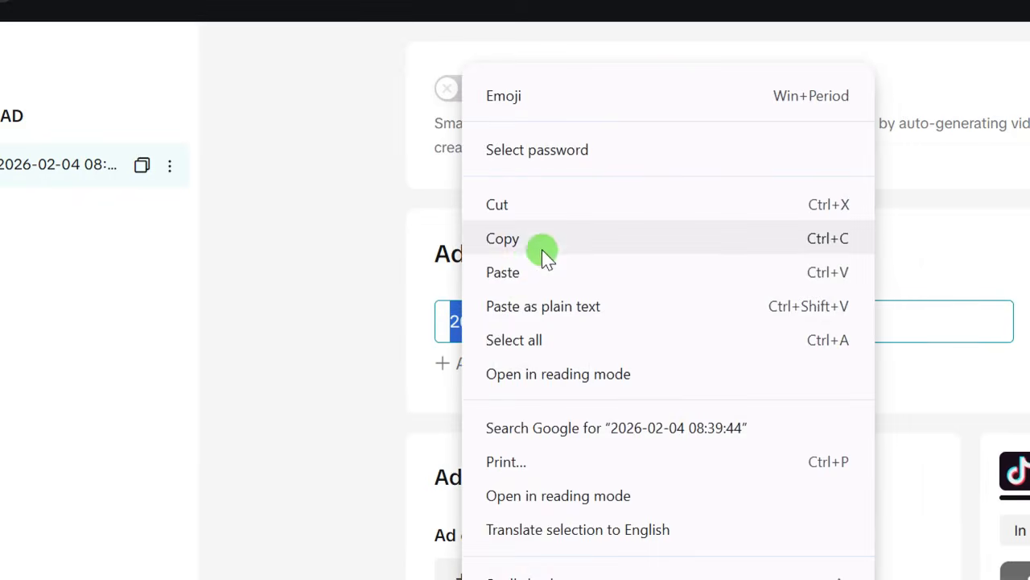
left_click(529, 274)
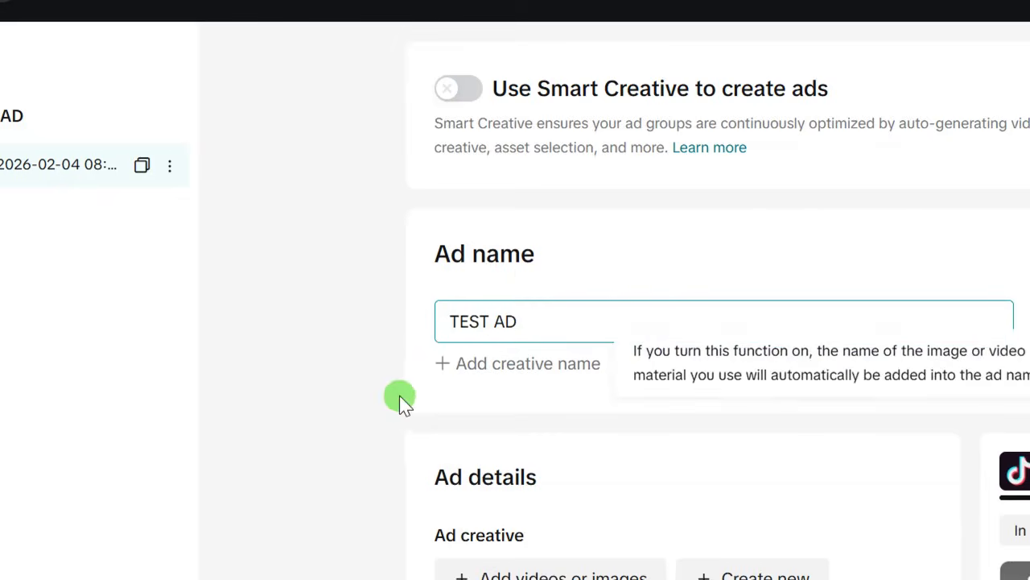
left_click(390, 377)
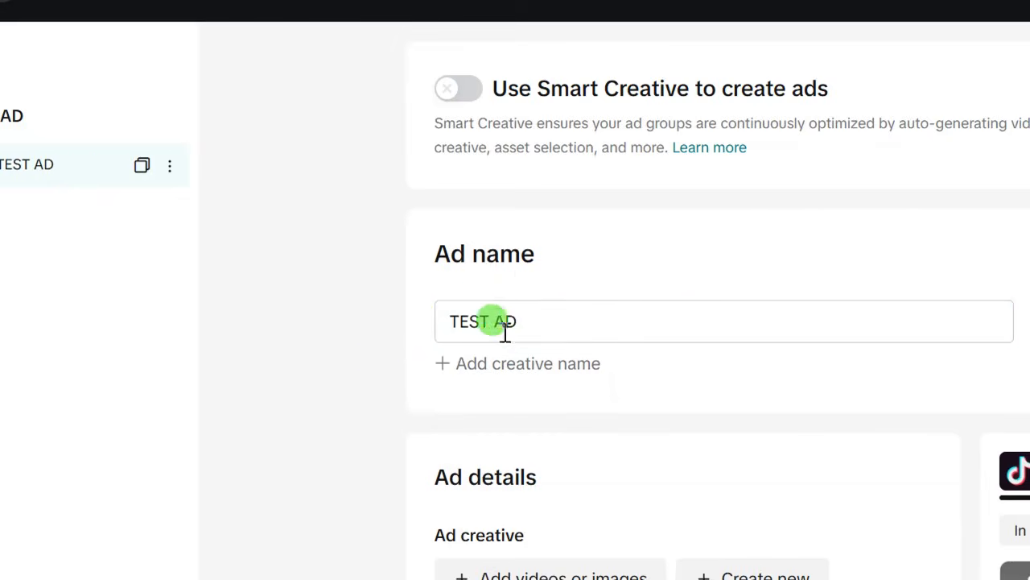
scroll(422, 395, "down", 3)
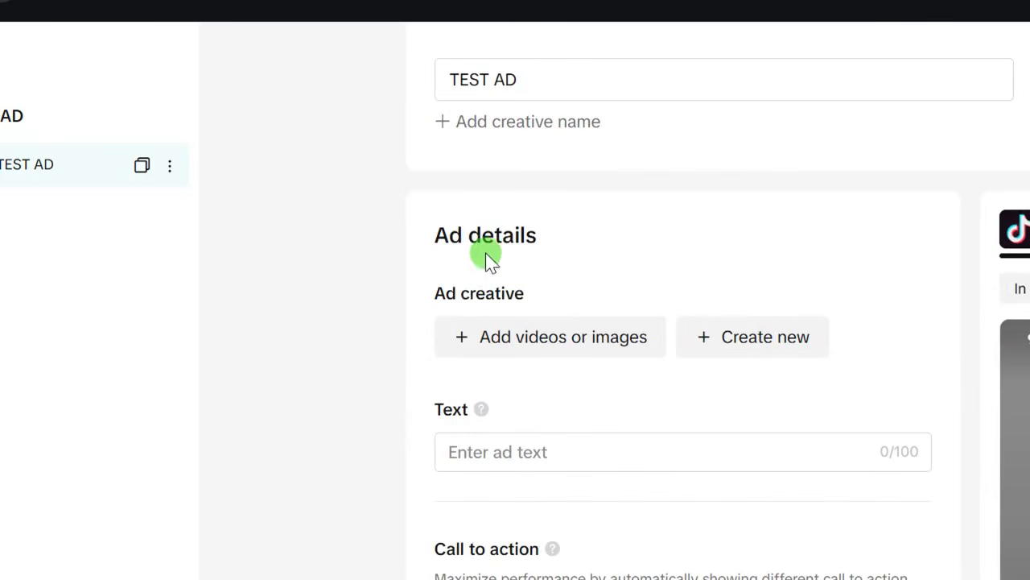
- Start adding a creative, browse for a computer upload, then cancel it
left_click(534, 336)
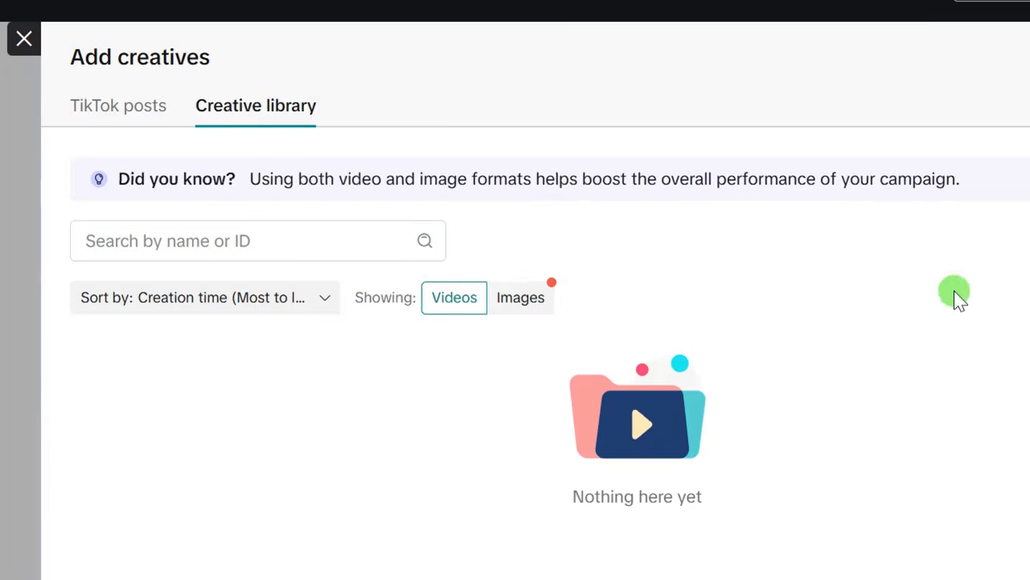
left_click(948, 259)
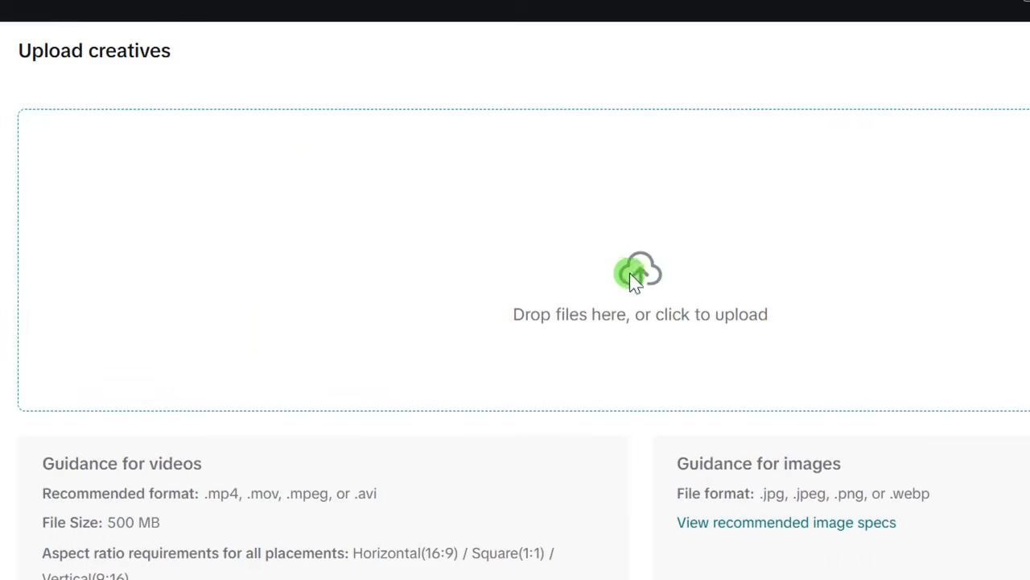
left_click(634, 278)
scroll(290, 205, "down", 3)
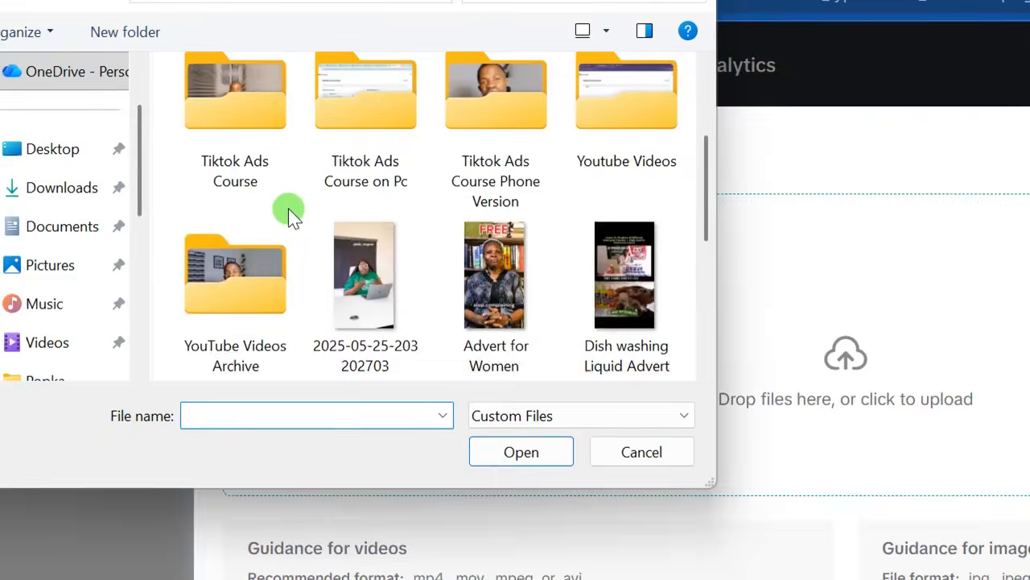
scroll(291, 213, "up", 3)
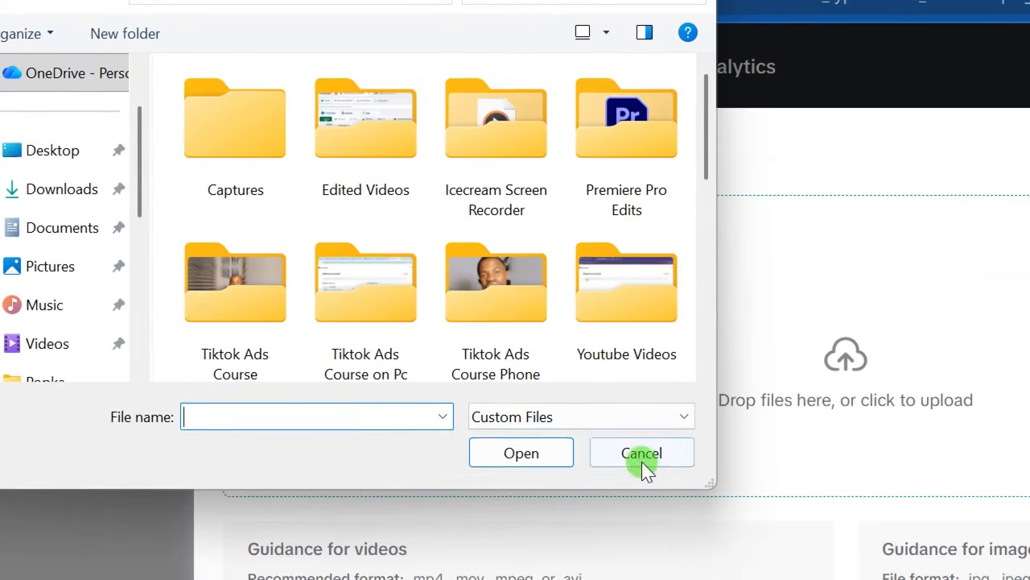
left_click(644, 457)
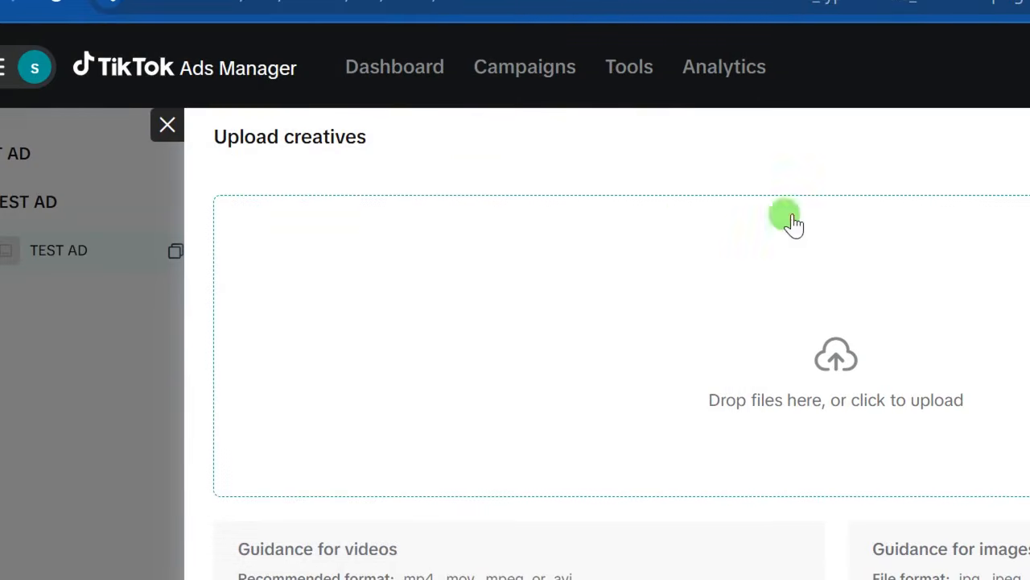
left_click(171, 130)
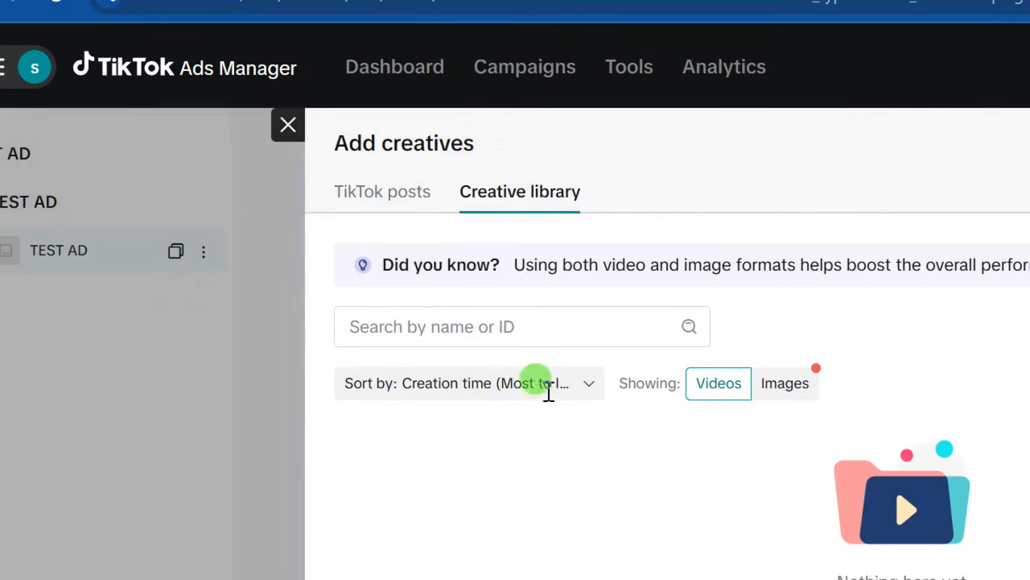
- Choose the 01:25, 1078x1920 TikTok video post as the ad creative
left_click(348, 196)
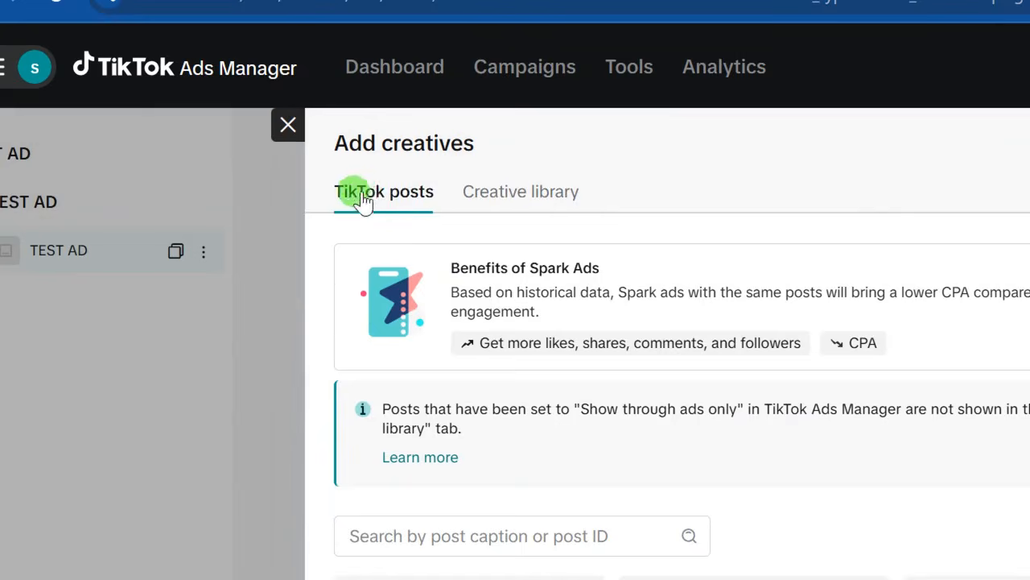
scroll(774, 475, "down", 3)
scroll(773, 346, "up", 1)
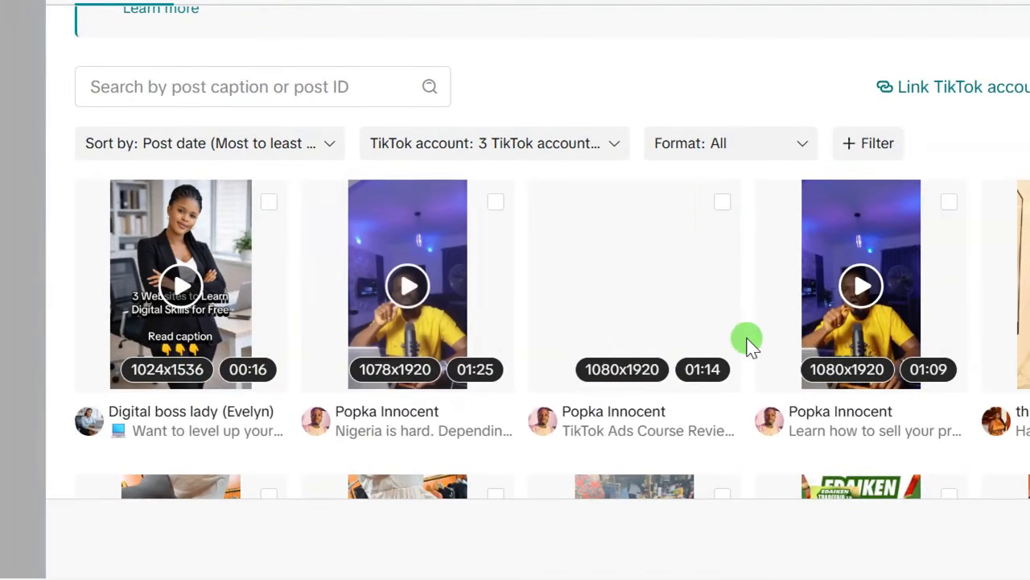
left_click(495, 202)
scroll(483, 206, "down", 1)
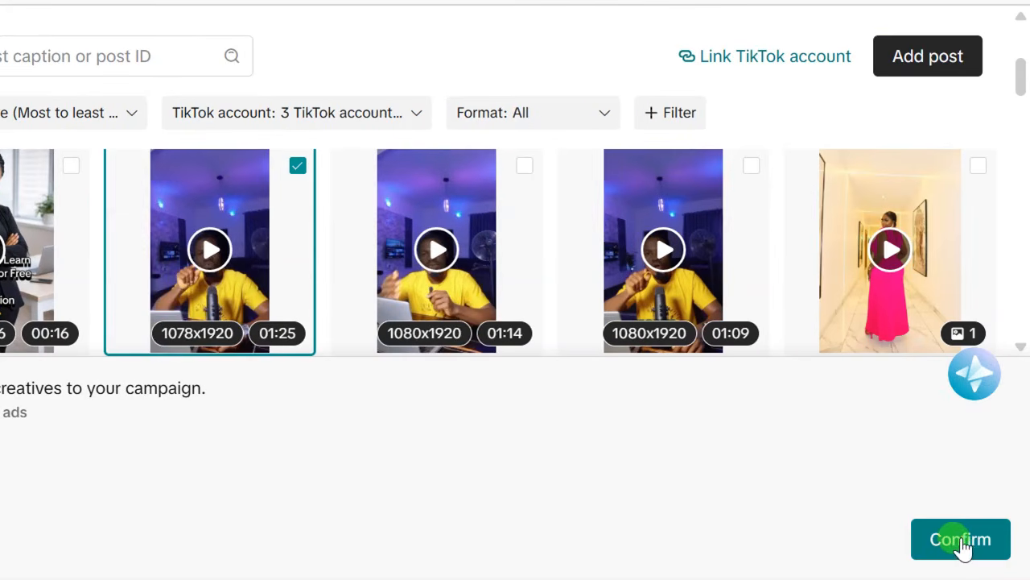
left_click(962, 541)
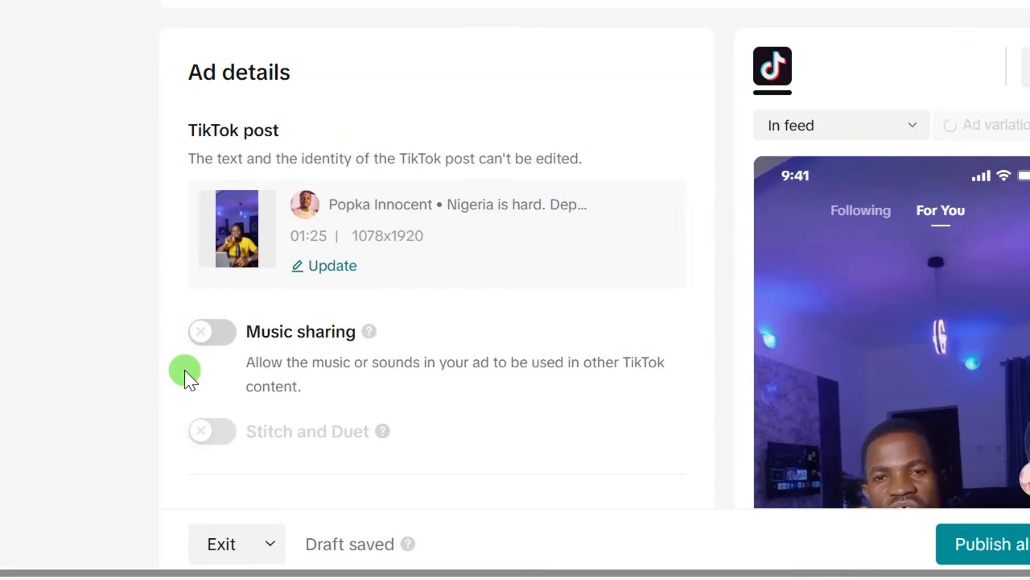
- With Instant Form as the destination, start creating a new instant form
scroll(181, 368, "down", 10)
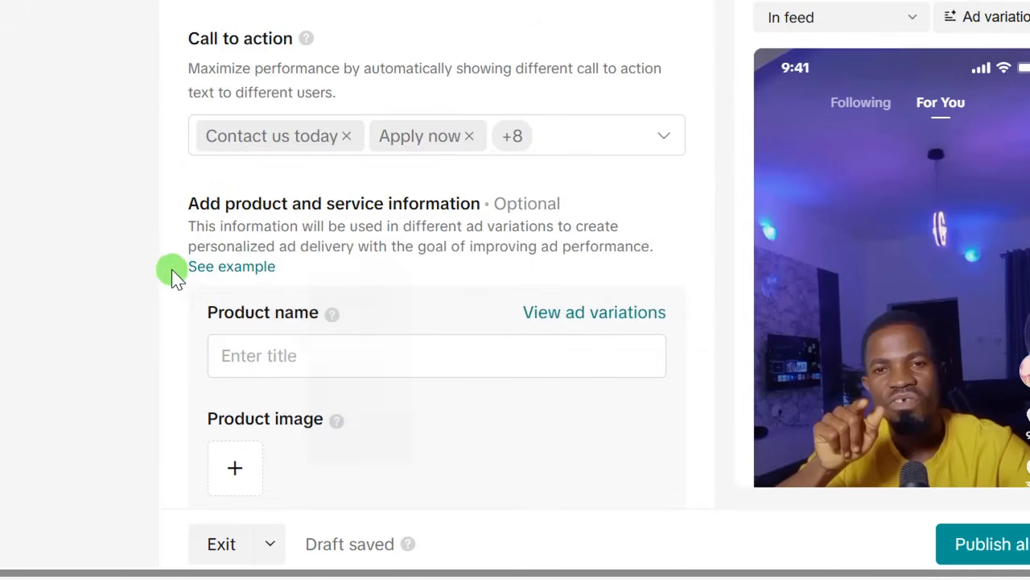
scroll(170, 322, "down", 3)
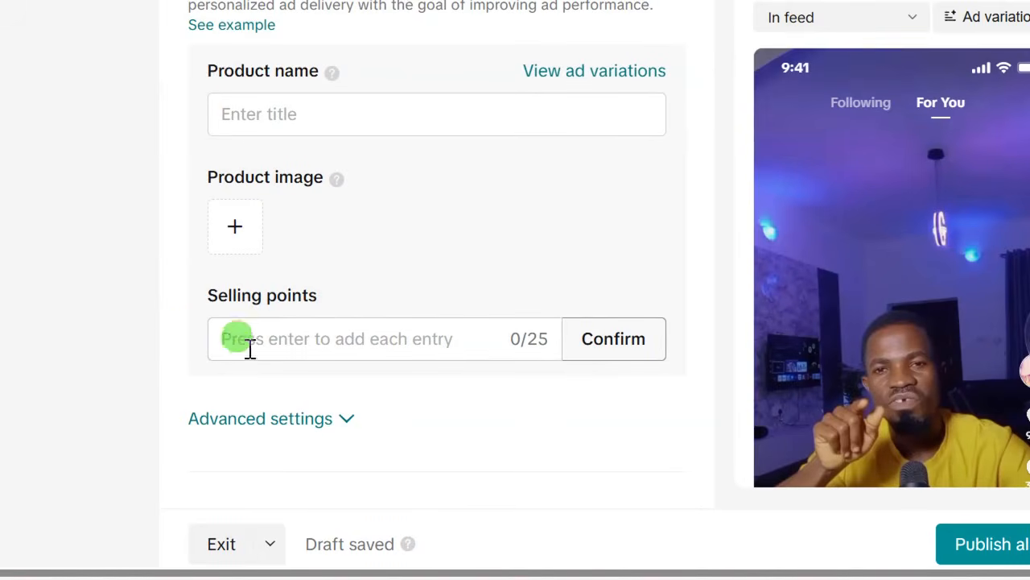
scroll(179, 331, "down", 5)
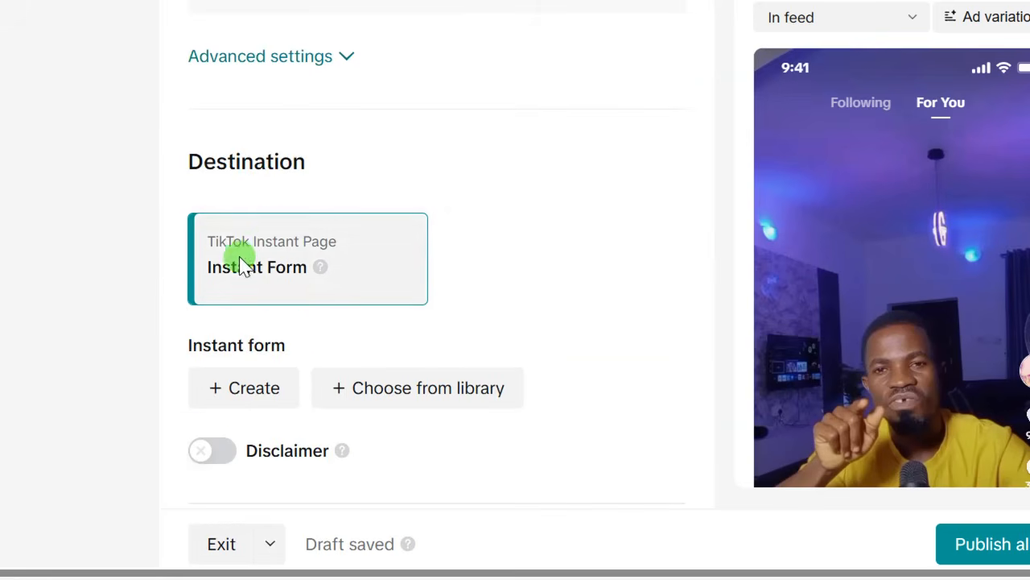
scroll(177, 260, "down", 2)
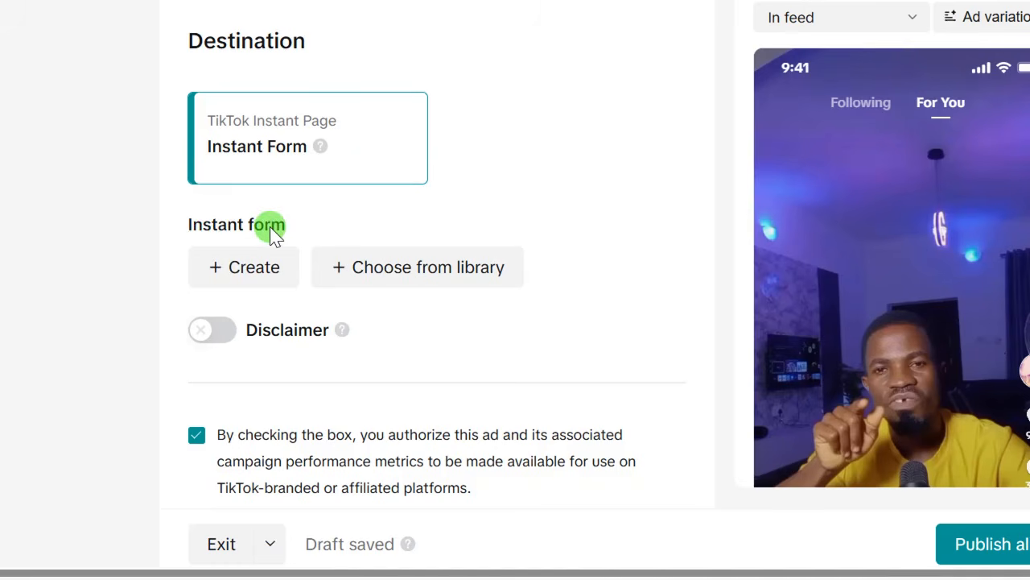
left_click(251, 267)
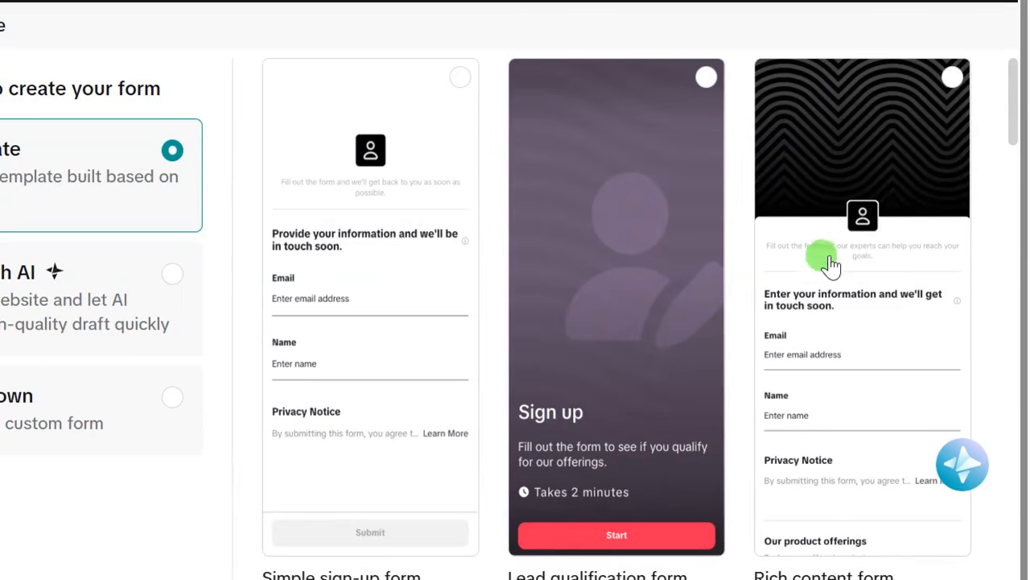
- Pick the Rich content form template and confirm it
scroll(837, 266, "down", 2)
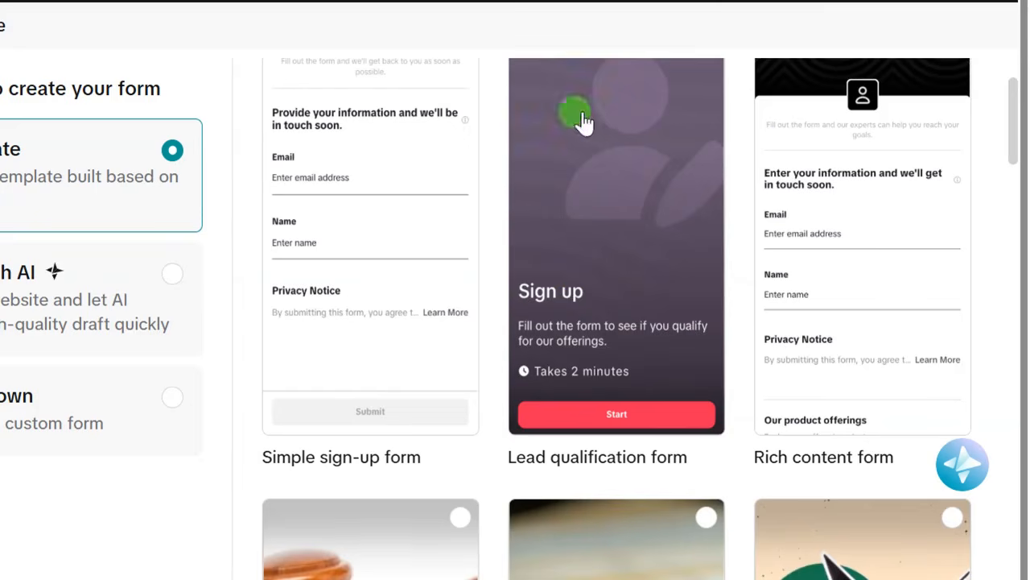
scroll(886, 161, "up", 2)
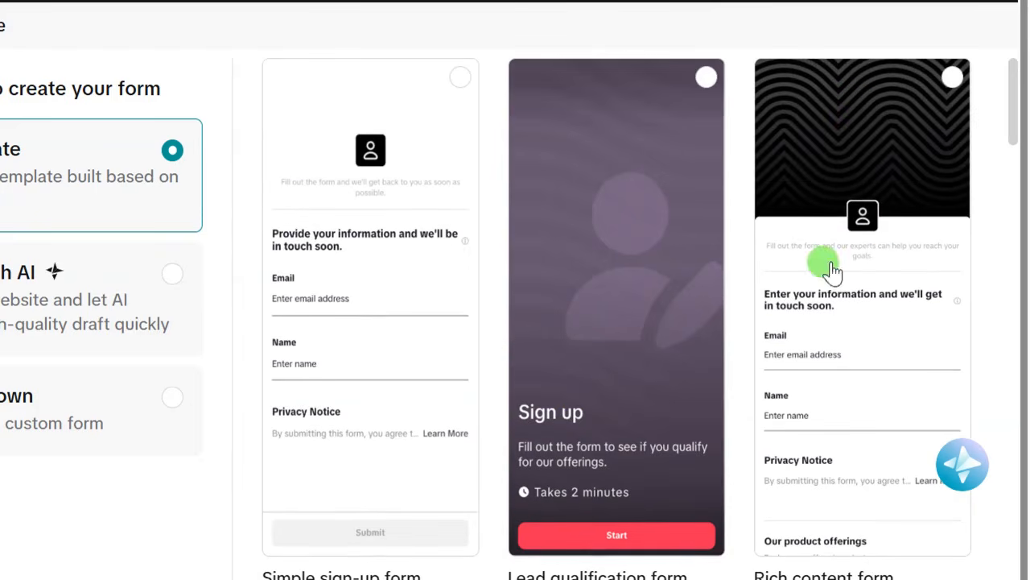
left_click(951, 57)
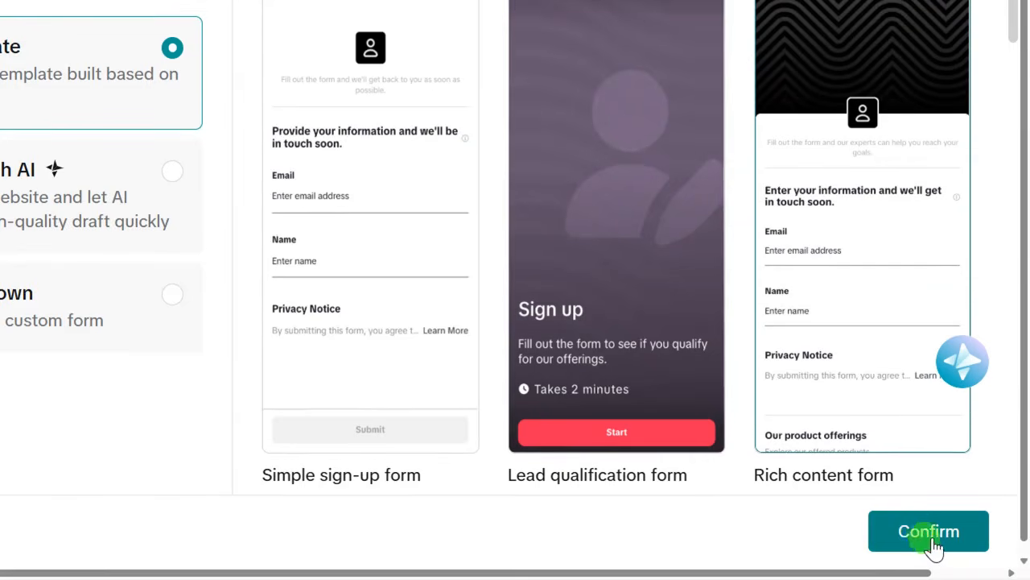
left_click(932, 546)
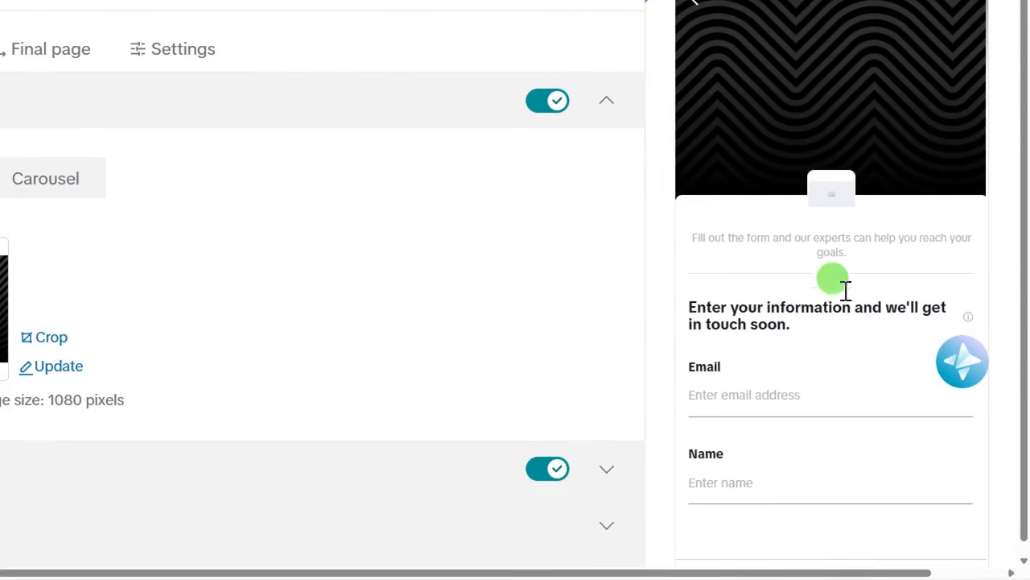
- Replace the form's default date-stamped title with TEST
scroll(824, 242, "up", 3)
scroll(832, 274, "down", 3)
scroll(837, 282, "up", 3)
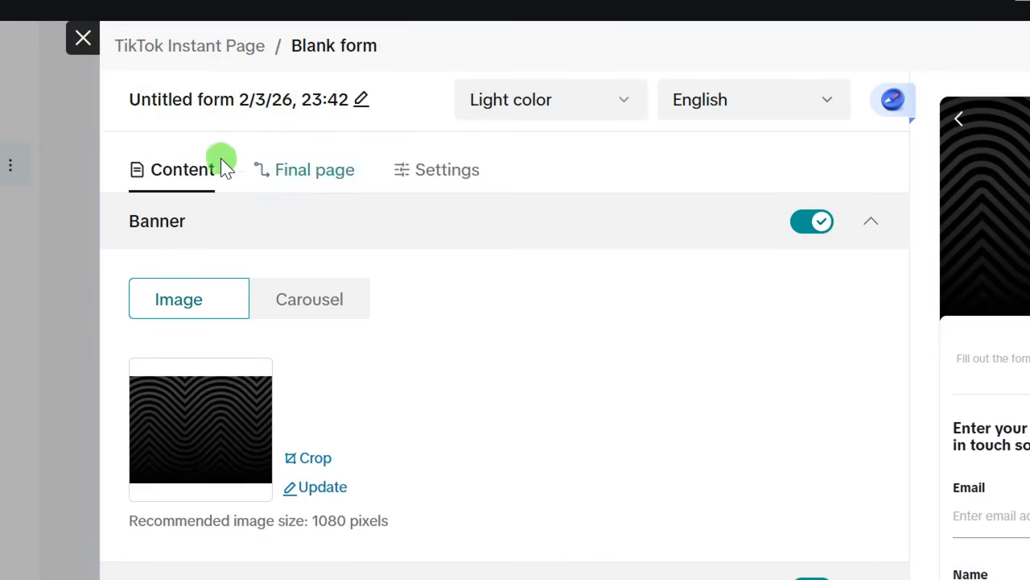
left_click(359, 98)
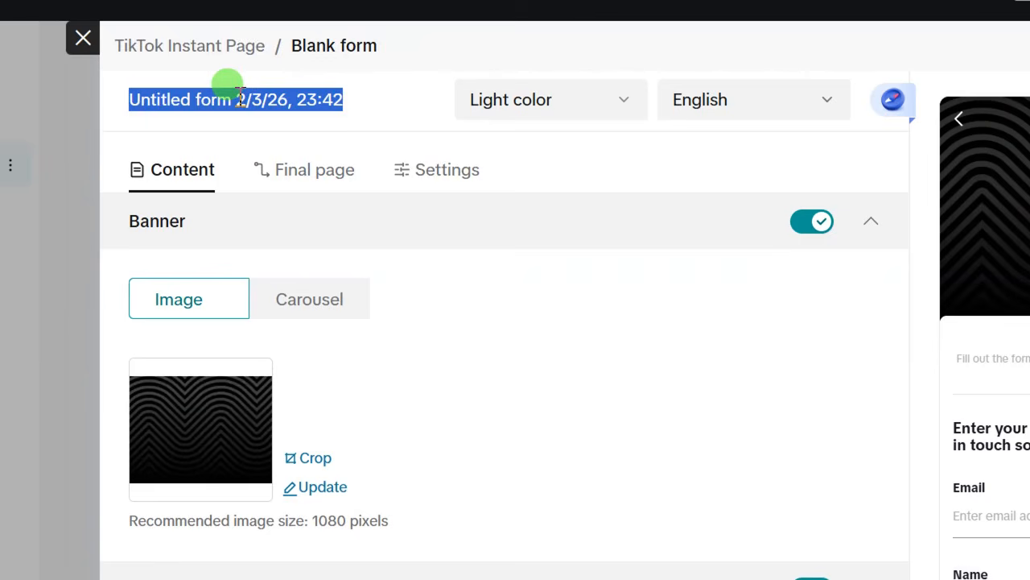
type("TEST")
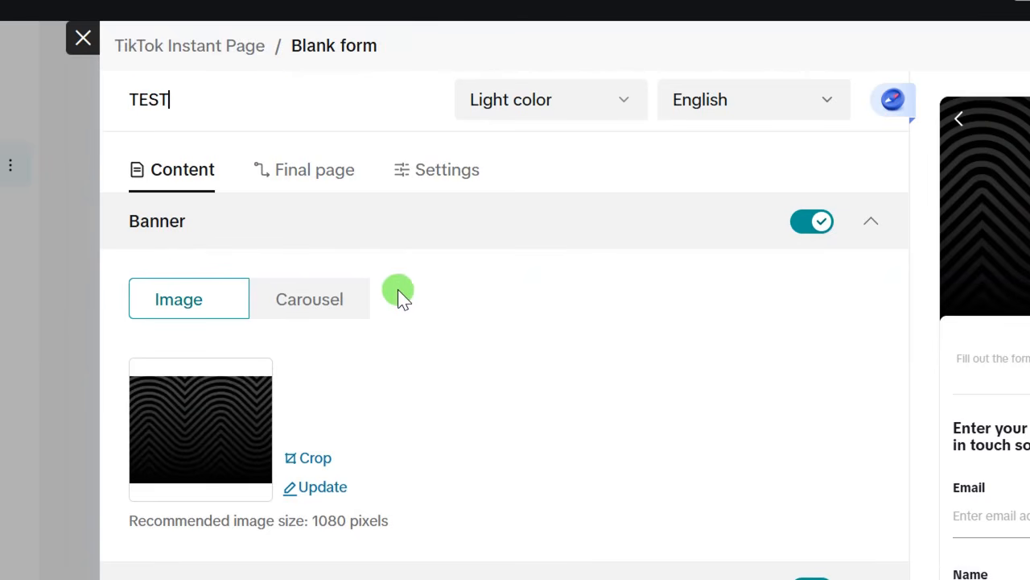
scroll(354, 306, "down", 3)
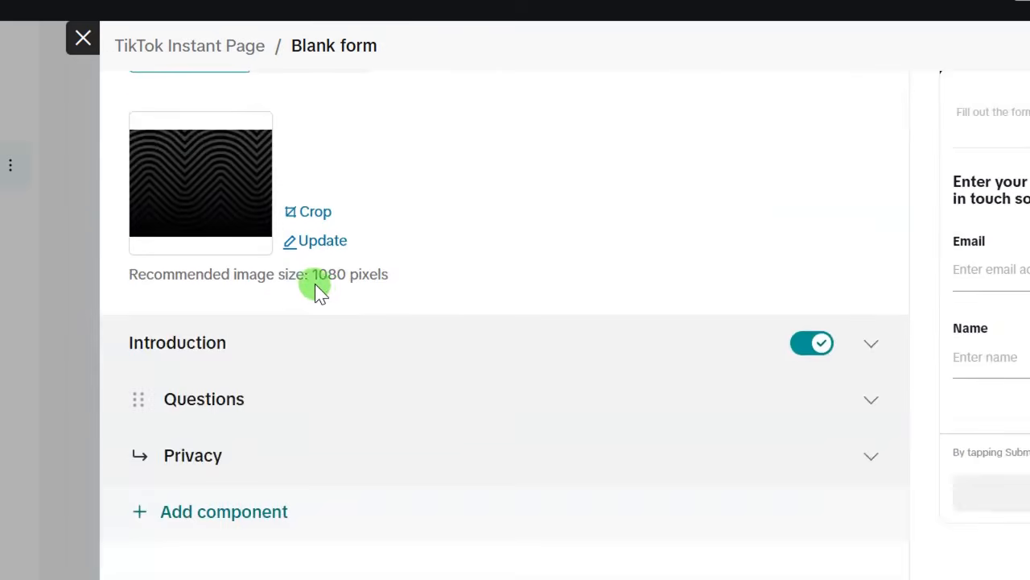
scroll(317, 290, "up", 3)
scroll(251, 330, "down", 3)
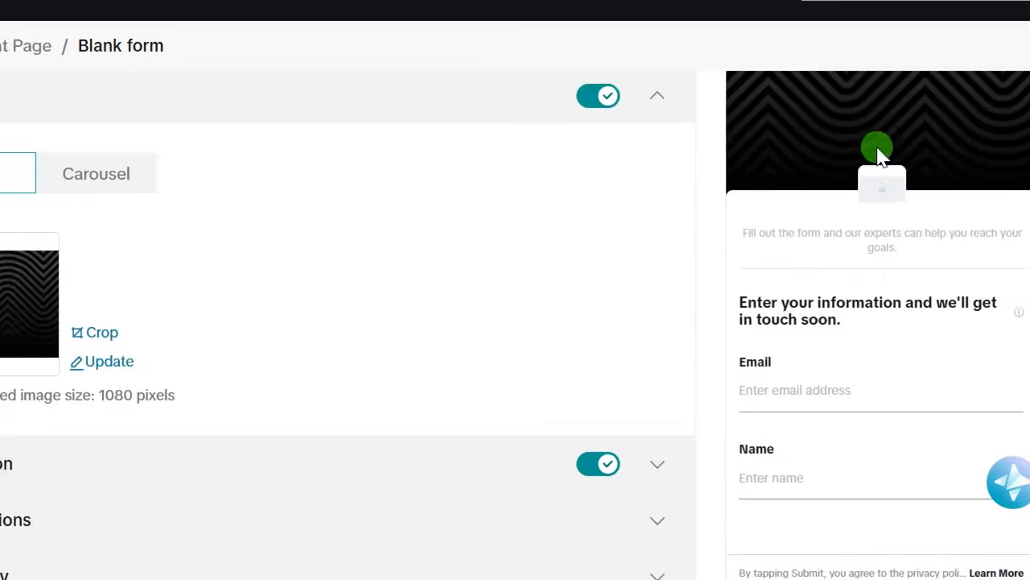
scroll(406, 300, "up", 3)
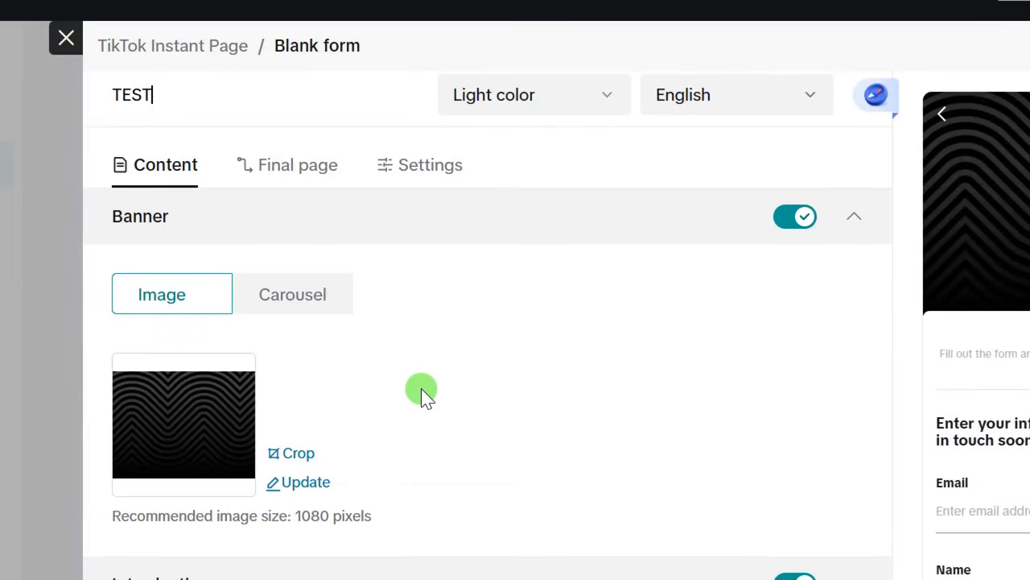
scroll(421, 388, "down", 3)
scroll(430, 362, "up", 3)
scroll(414, 364, "down", 3)
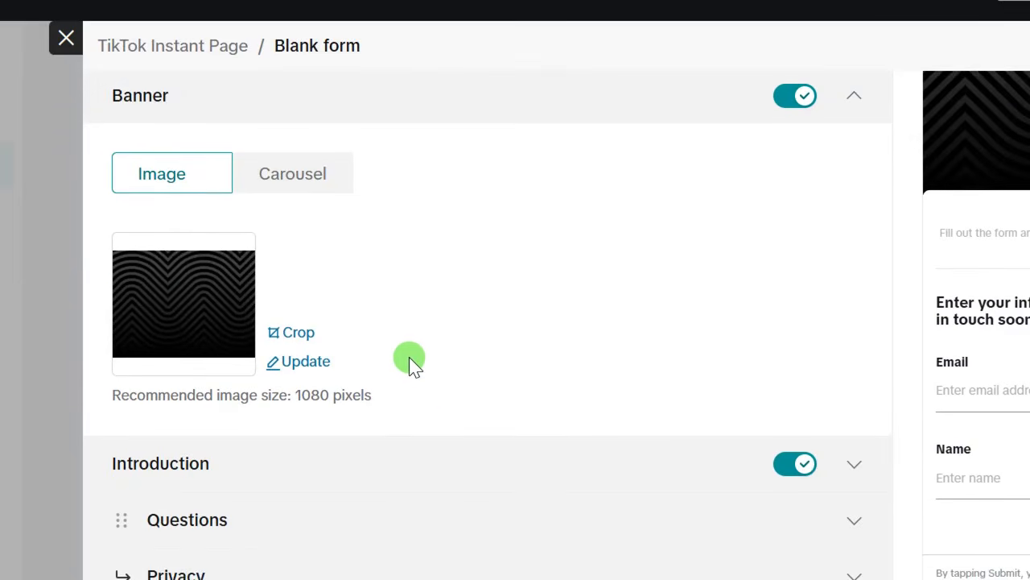
scroll(409, 357, "down", 3)
scroll(314, 259, "up", 3)
- Swap the banner for the Dropshipping-1 webinar image, cropped slightly higher
left_click(290, 361)
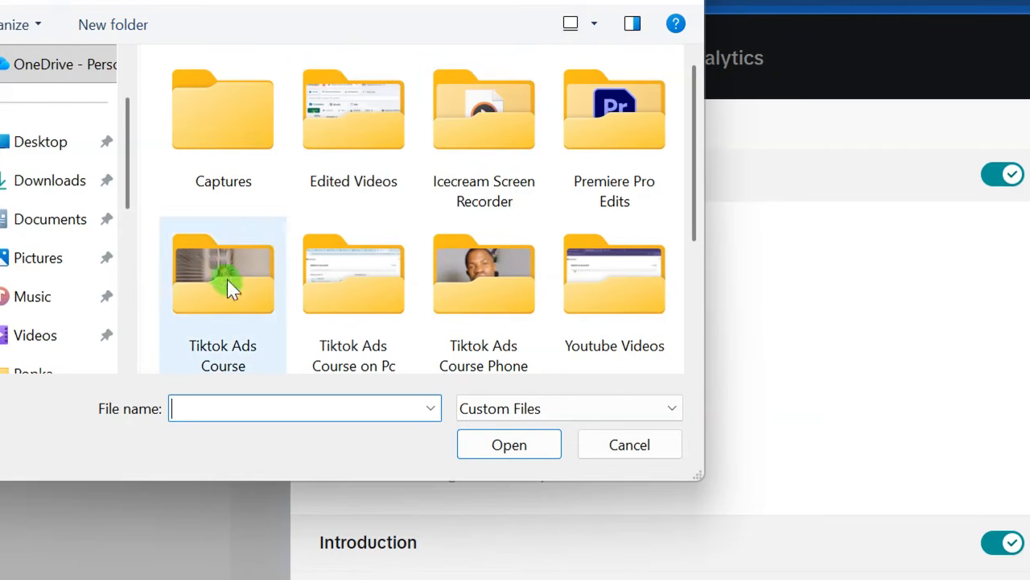
scroll(329, 260, "down", 1)
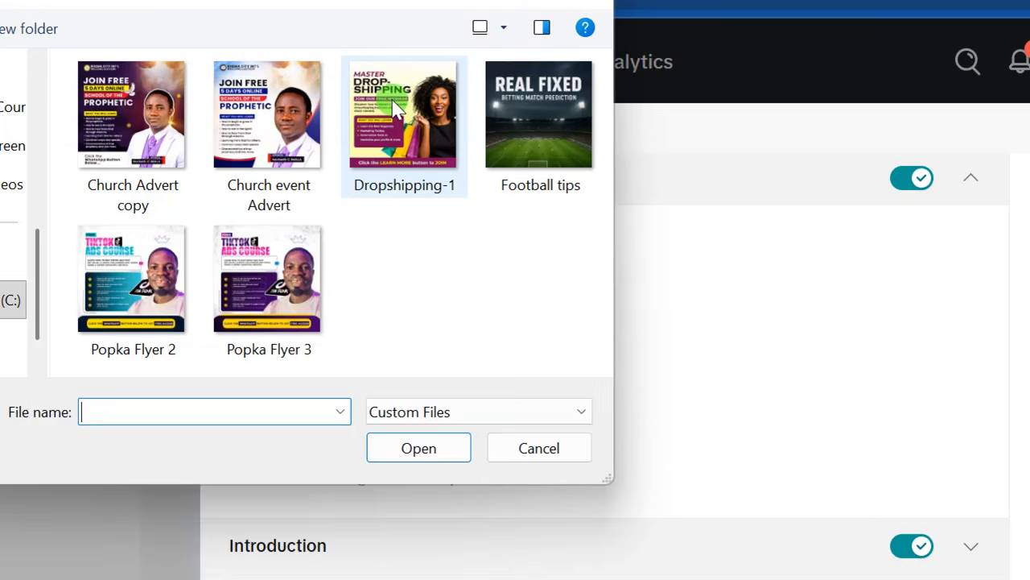
double_click(384, 99)
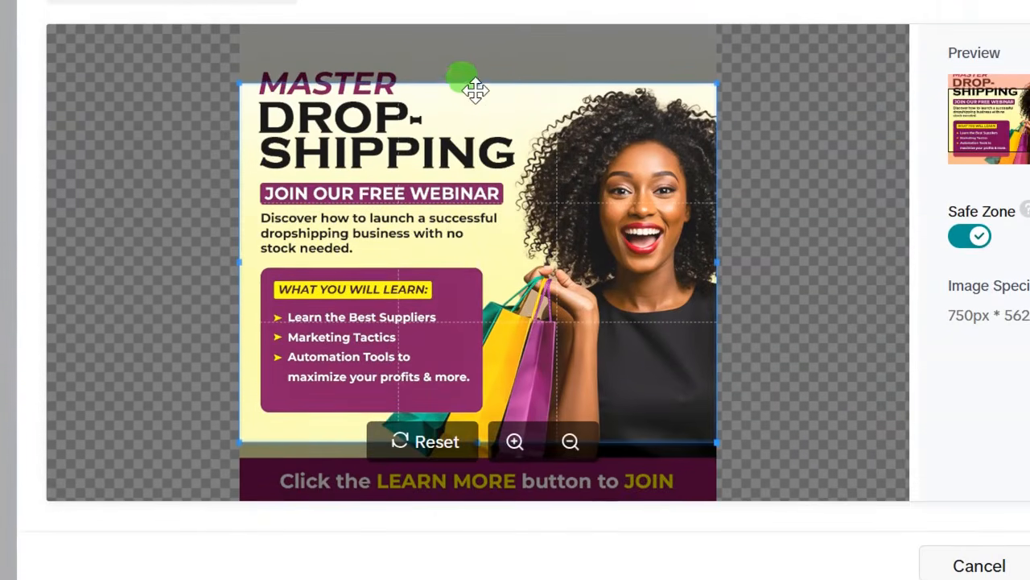
mouse_move(475, 90)
left_mouse_down()
mouse_move(481, 111)
mouse_move(481, 96)
left_mouse_up()
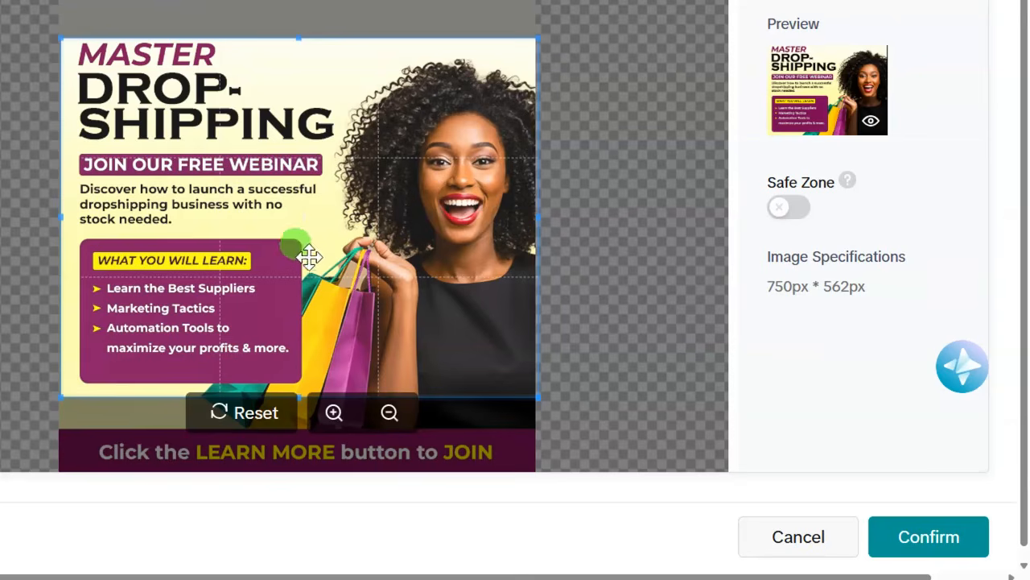
left_click(934, 533)
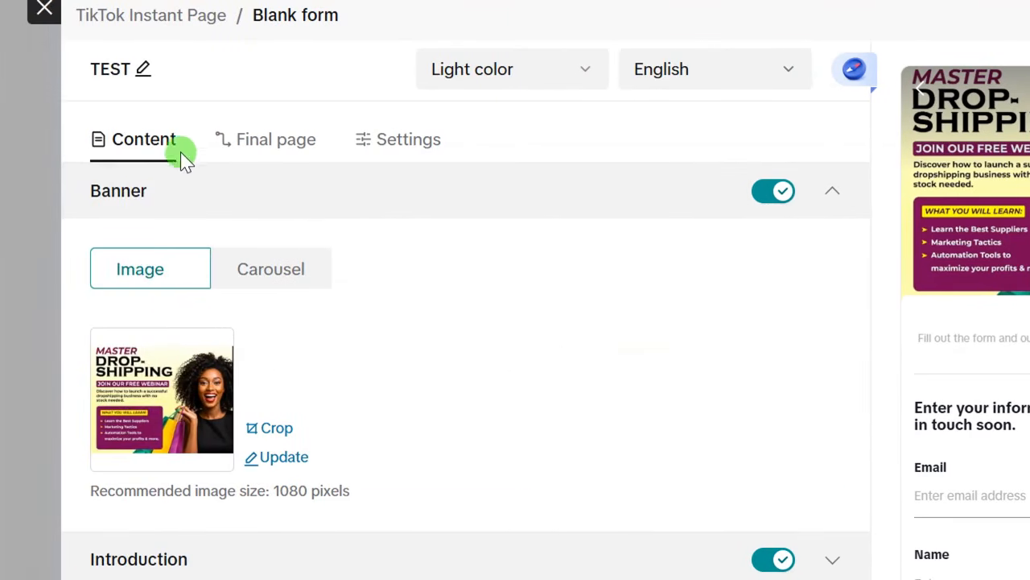
- Add a cropped portrait photo as the Introduction logo
scroll(214, 451, "down", 3)
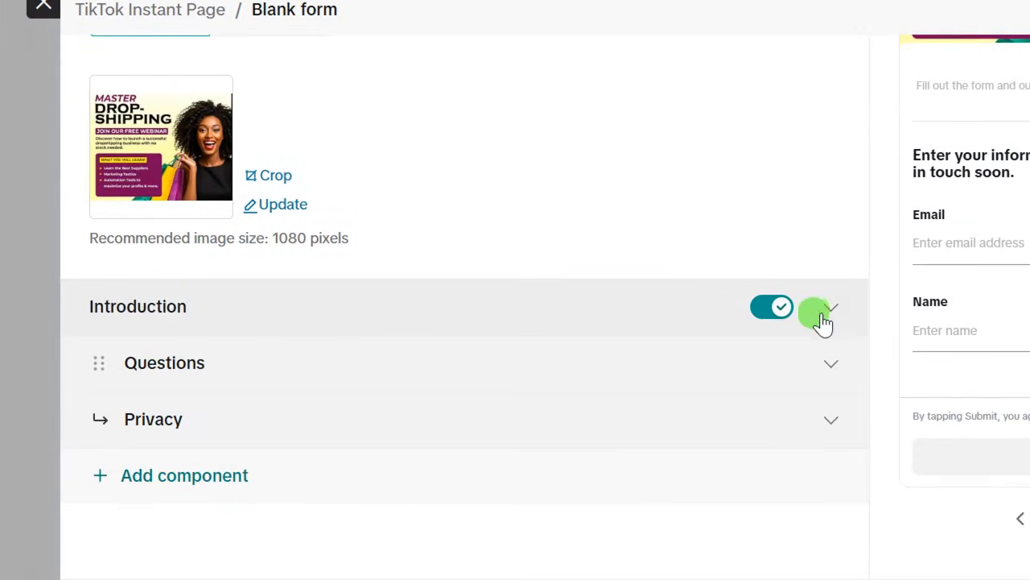
left_click(830, 310)
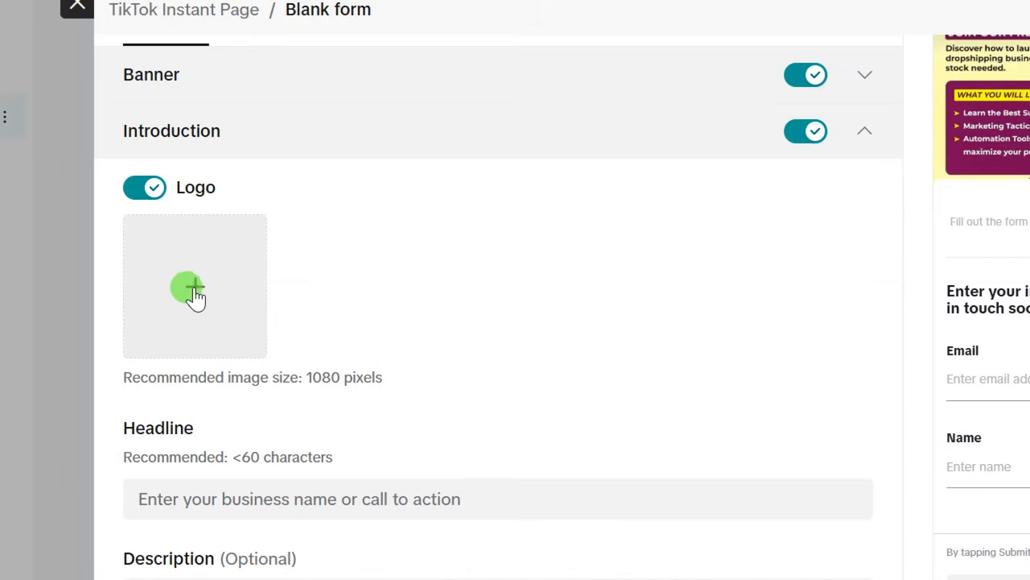
left_click(194, 287)
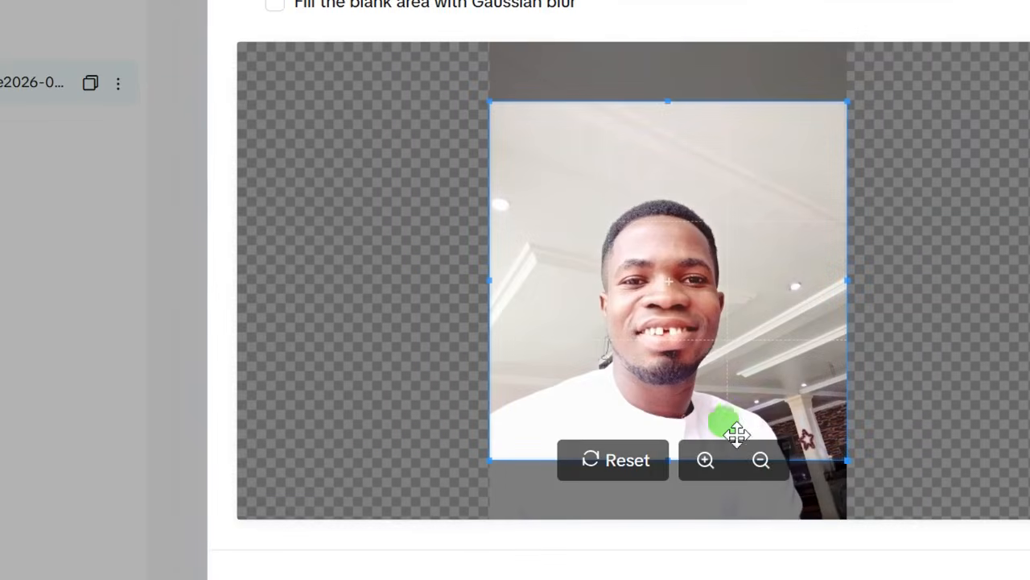
left_click_drag(738, 435, 710, 409)
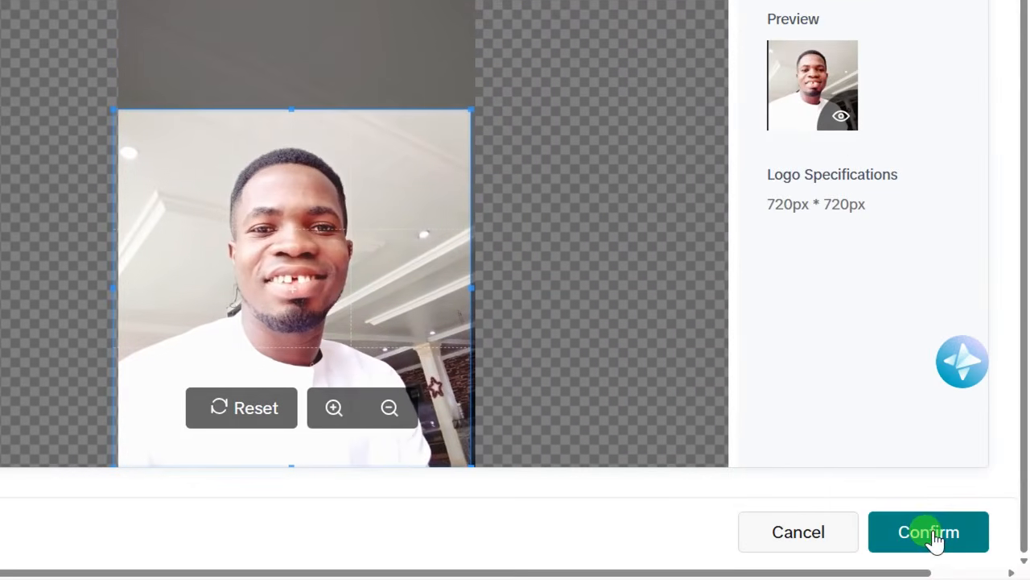
left_click(930, 533)
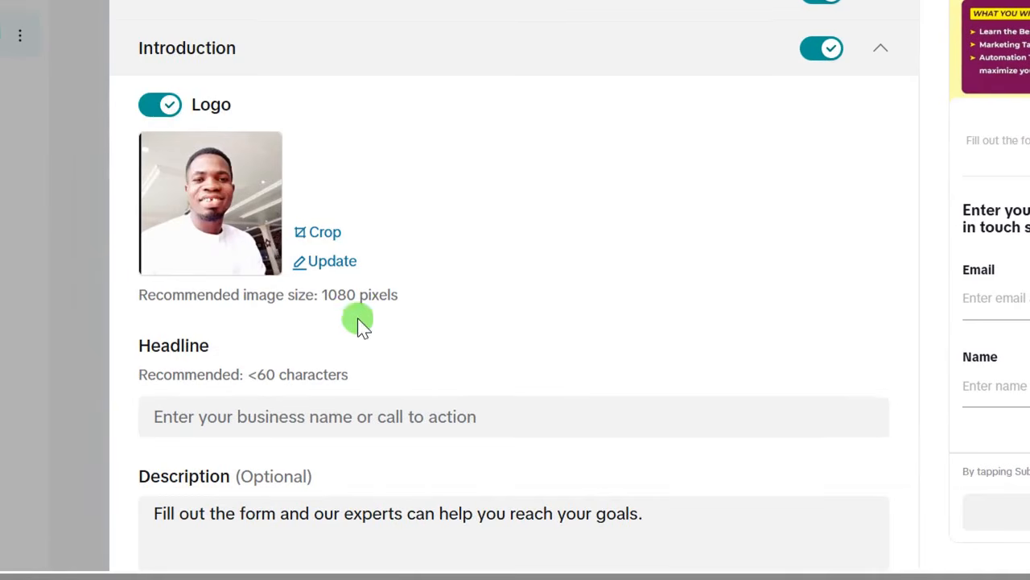
scroll(359, 324, "down", 3)
- Paste the headline 'Your Tiktok Ads doesn't convert? Use this hack!' and select the old description
left_click(174, 174)
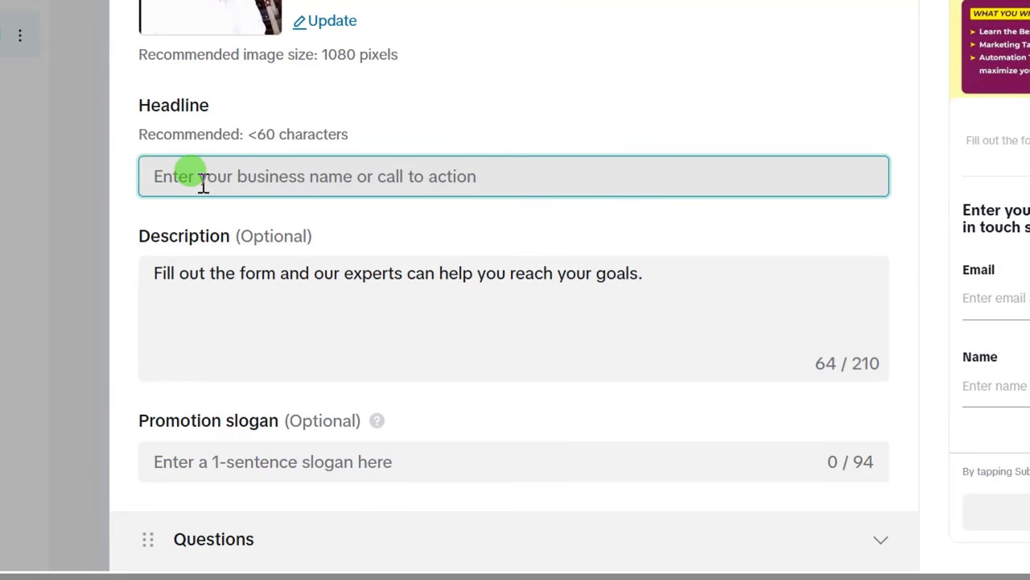
type("Your Tiktok Ads doesn't convert? Use this hack!")
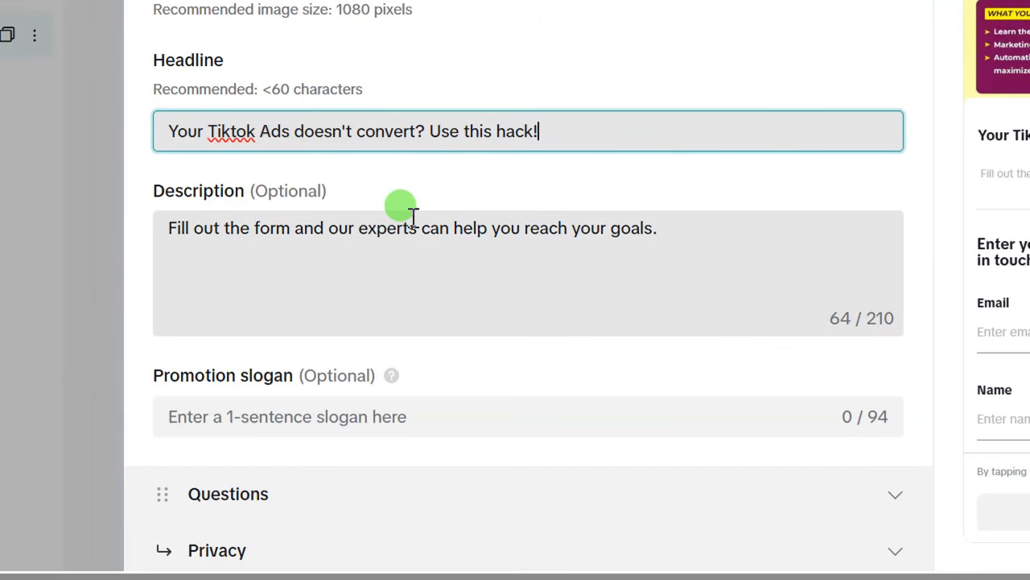
left_click_drag(661, 237, 144, 241)
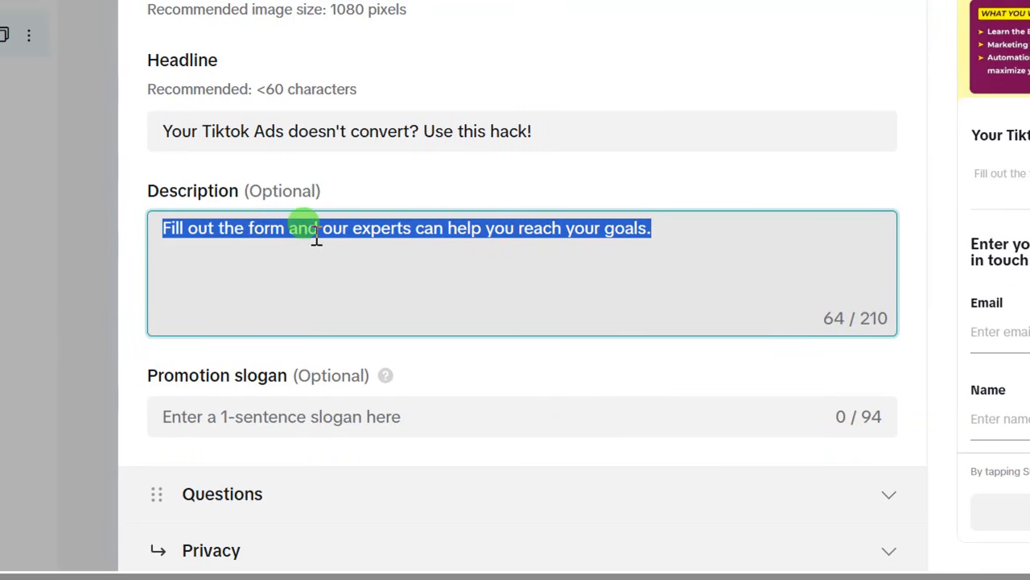
- Replace the description with pasted text about one-on-one Tiktok Ads training
type("Learn how to run tiktok Ads that convert through my Tiktok Ads one-on-one training session")
scroll(155, 290, "down", 2)
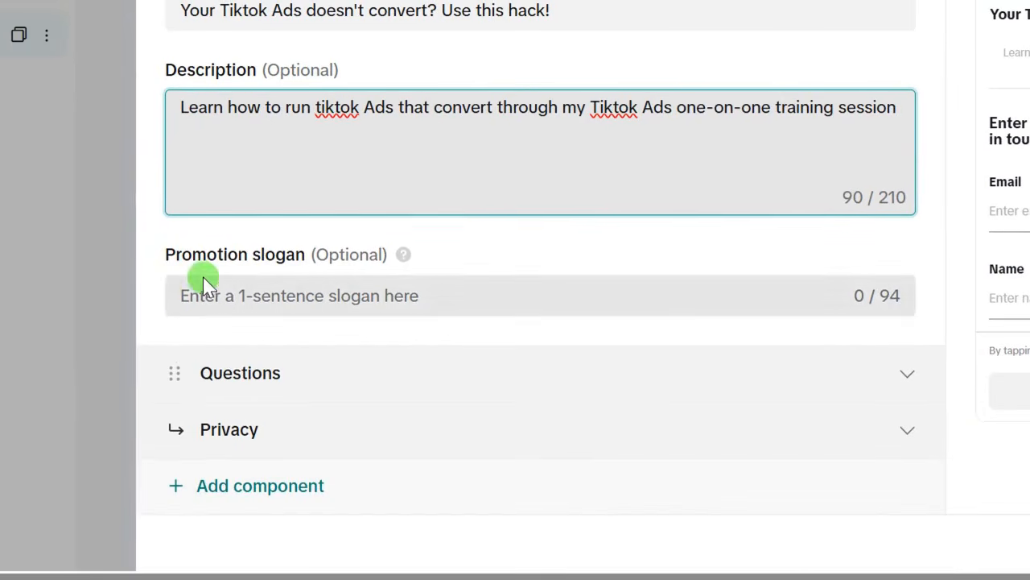
scroll(218, 263, "down", 1)
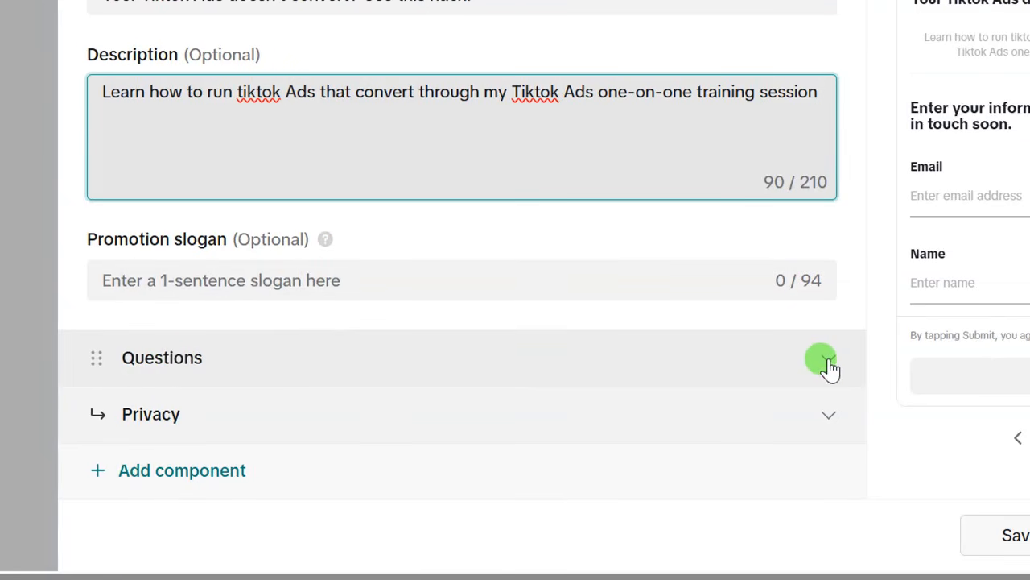
- Expand Questions and review the purpose statement, keeping its wording
left_click(829, 359)
scroll(172, 125, "up", 1)
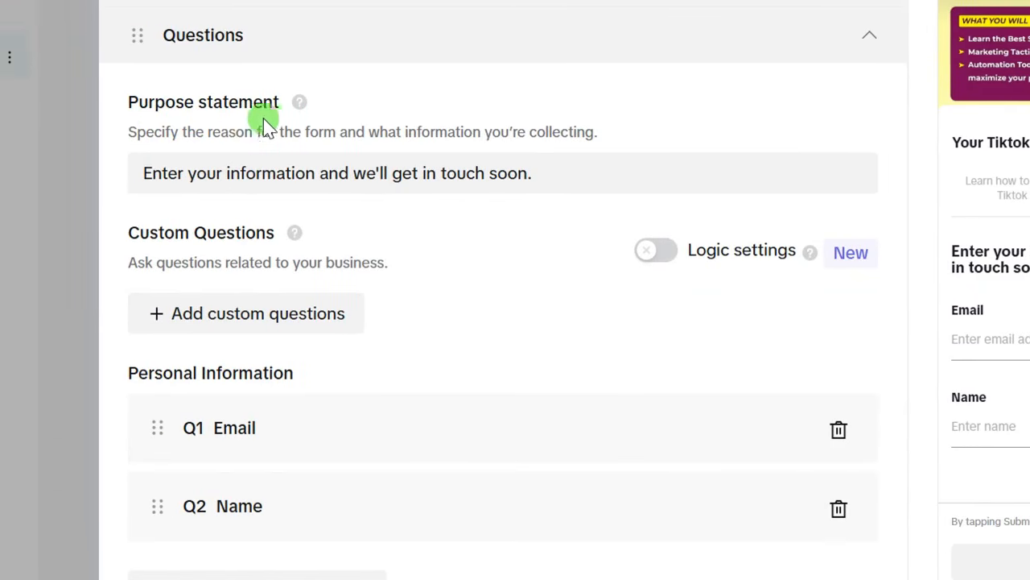
left_click(239, 182)
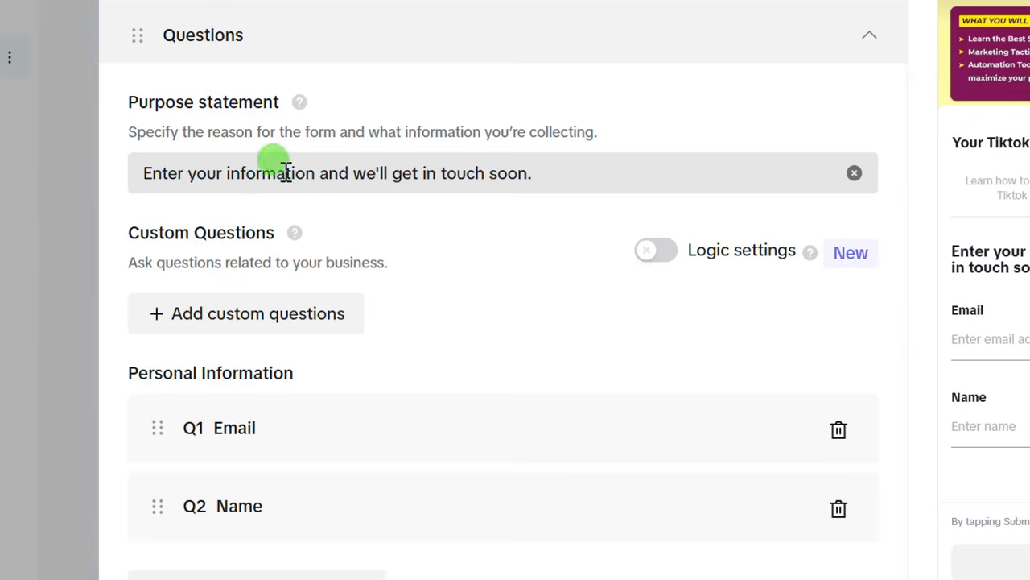
left_click(503, 262)
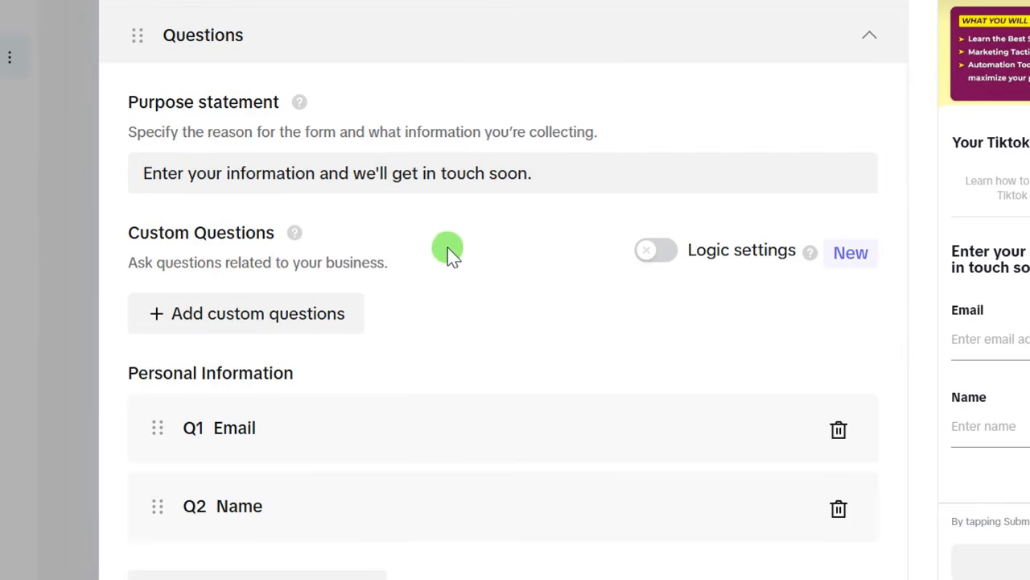
left_click(550, 172)
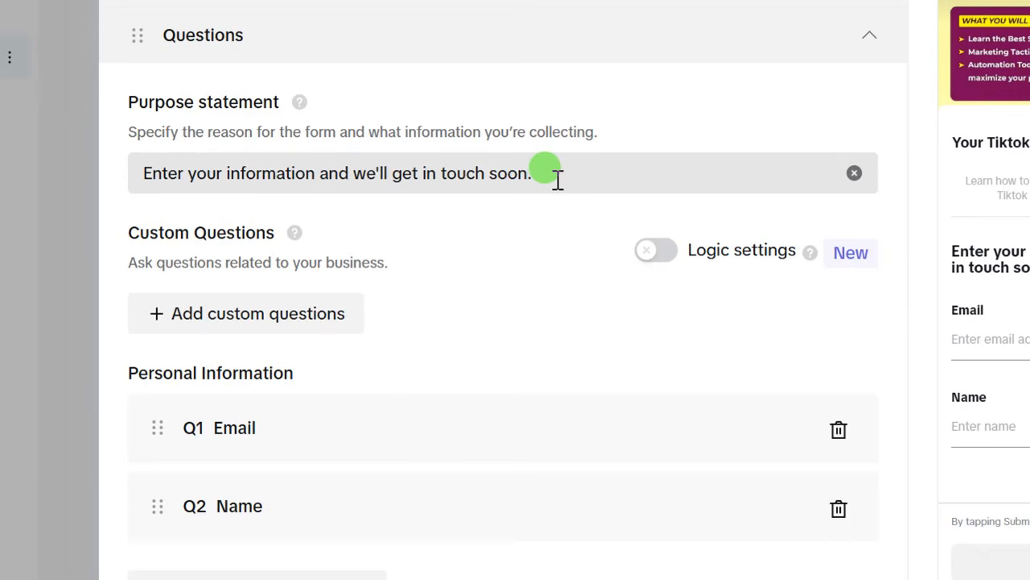
left_click_drag(550, 176, 142, 173)
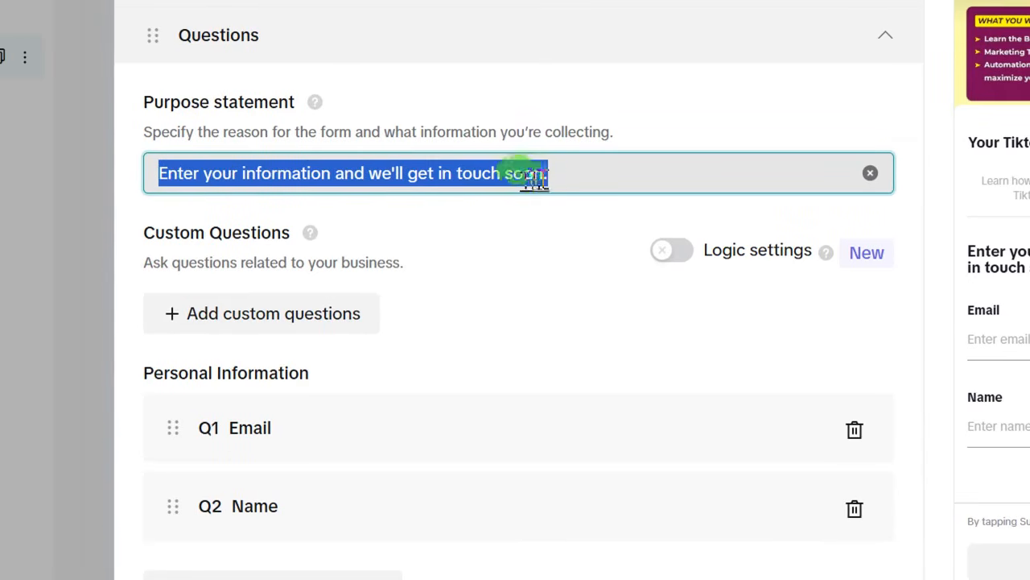
left_click(567, 176)
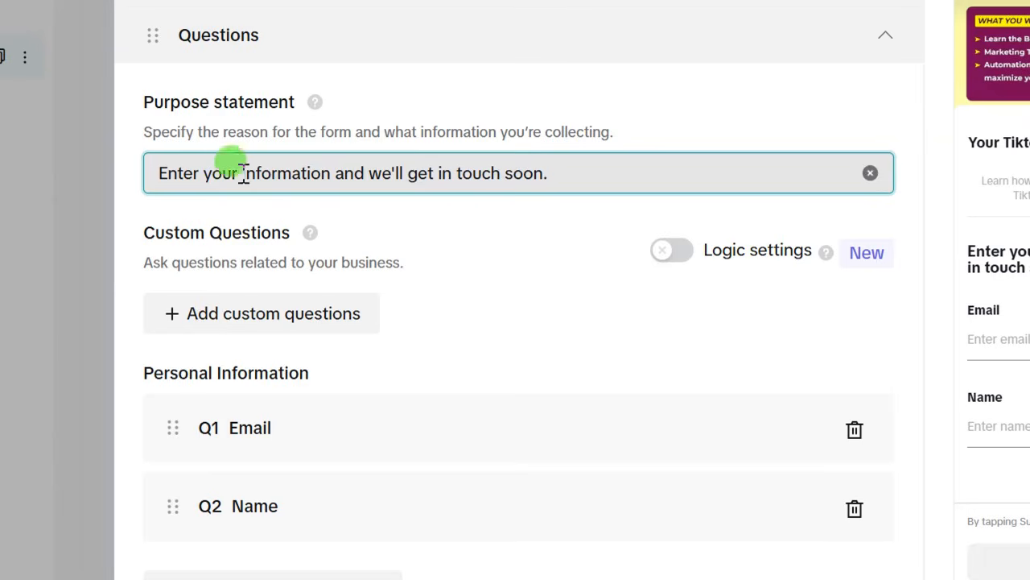
scroll(272, 238, "down", 1)
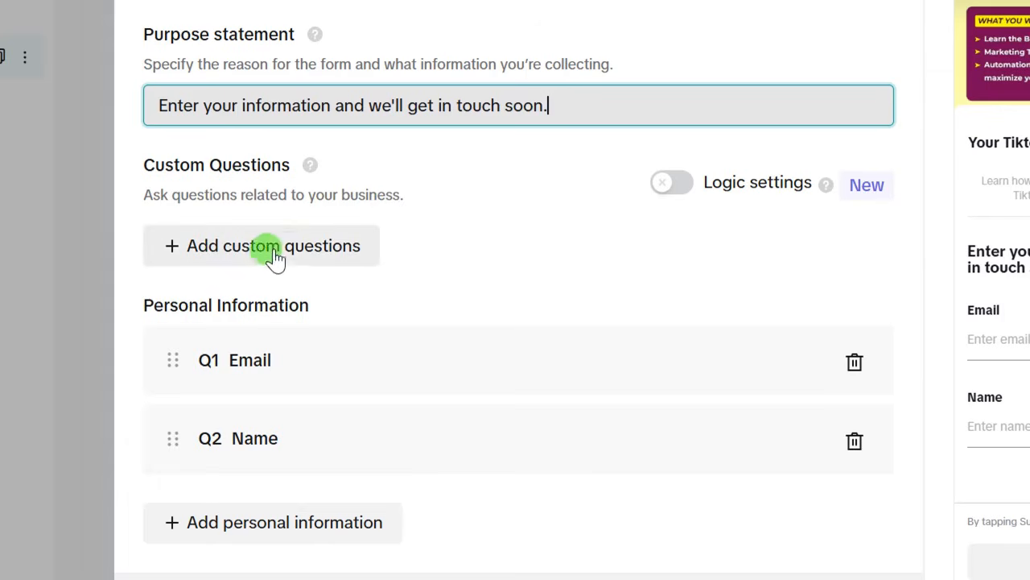
scroll(425, 182, "down", 2)
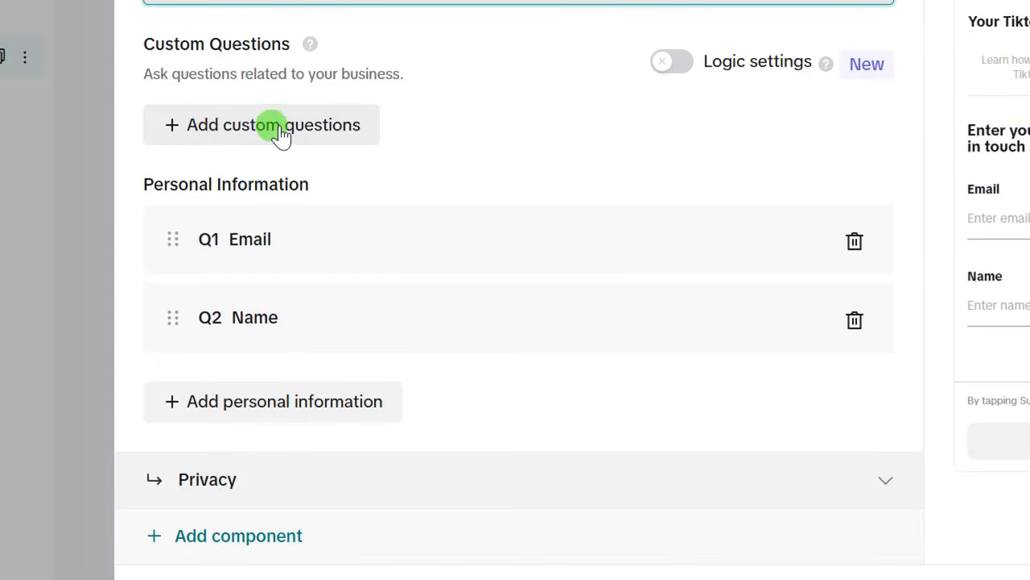
- Add a multiple-choice question 'How knowledgeable are you with Tiktok Ads?'
left_click(175, 127)
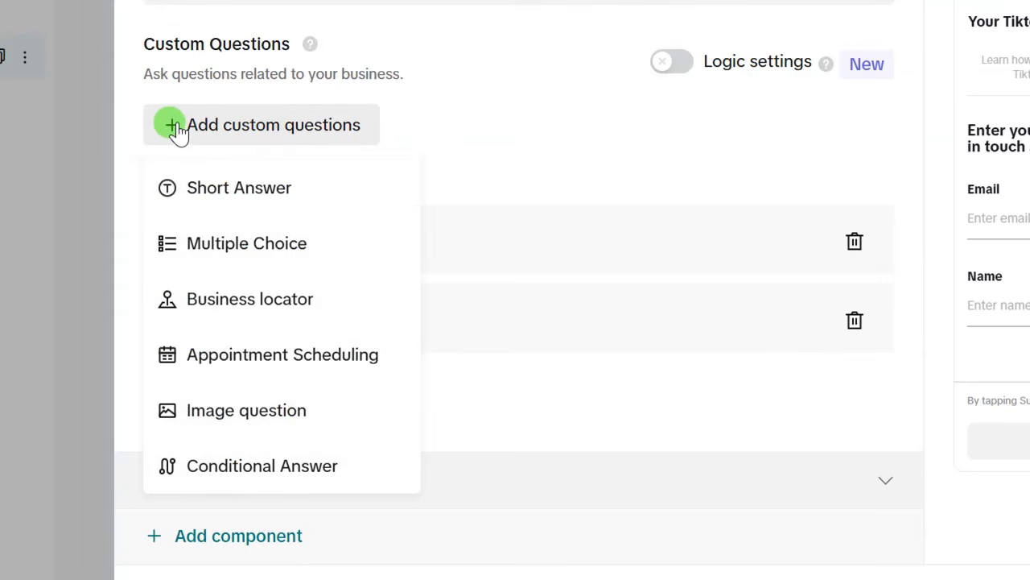
left_click(234, 250)
type("How knowledgeable are you with Tiktok Ads?")
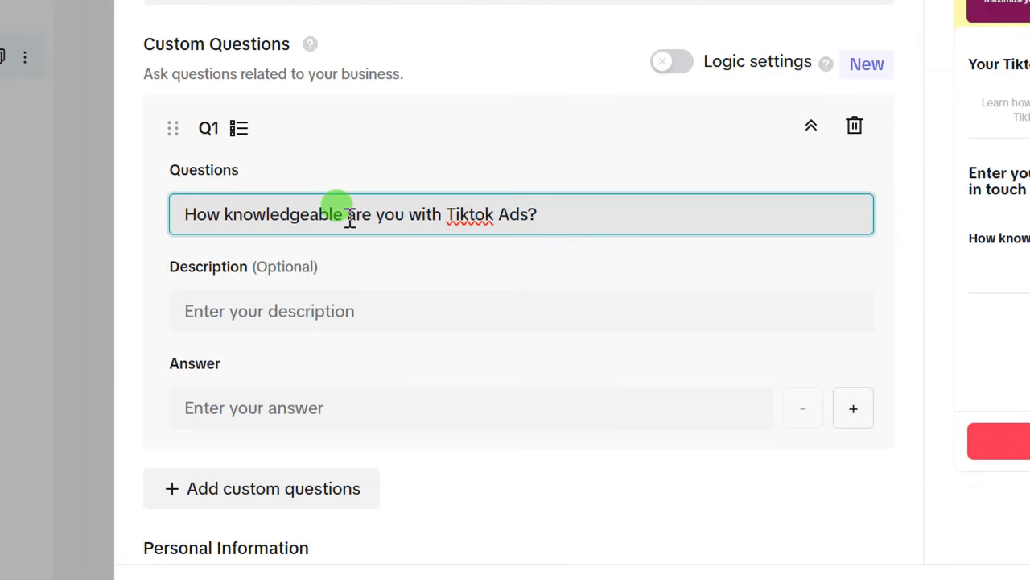
scroll(266, 317, "down", 2)
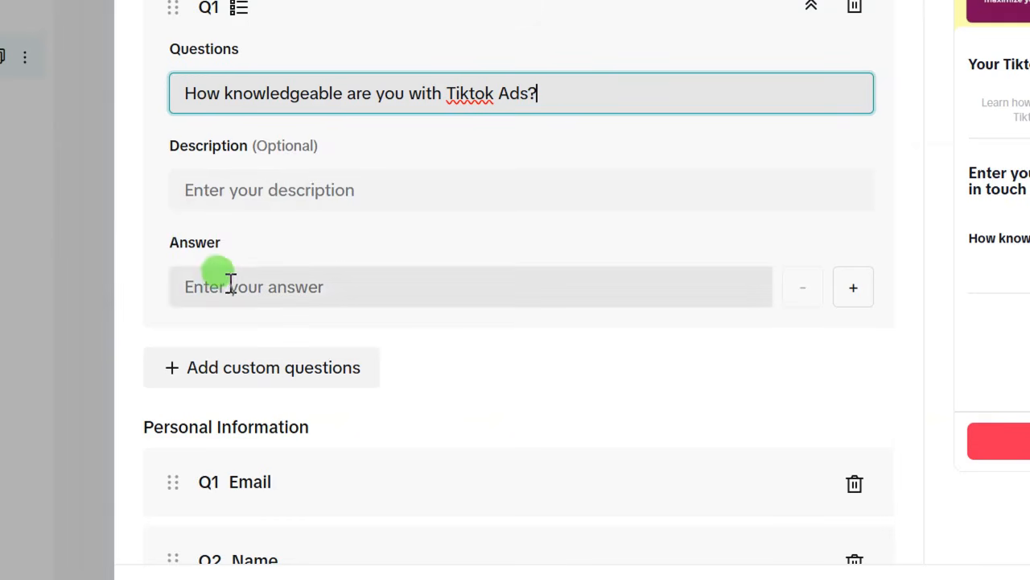
scroll(241, 90, "down", 4)
scroll(240, 90, "up", 2)
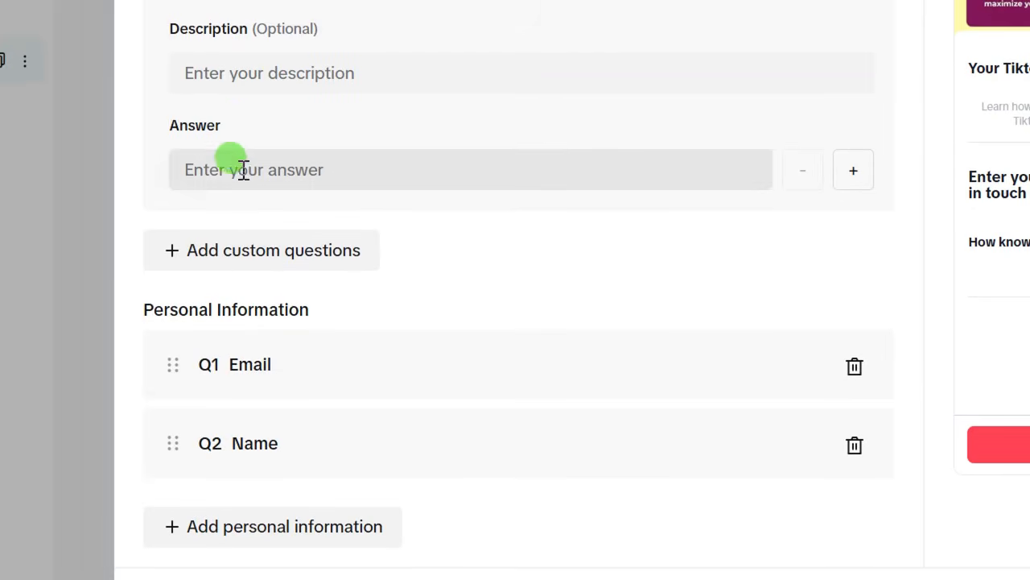
- Fill in three answer options for the knowledge question
left_click(197, 171)
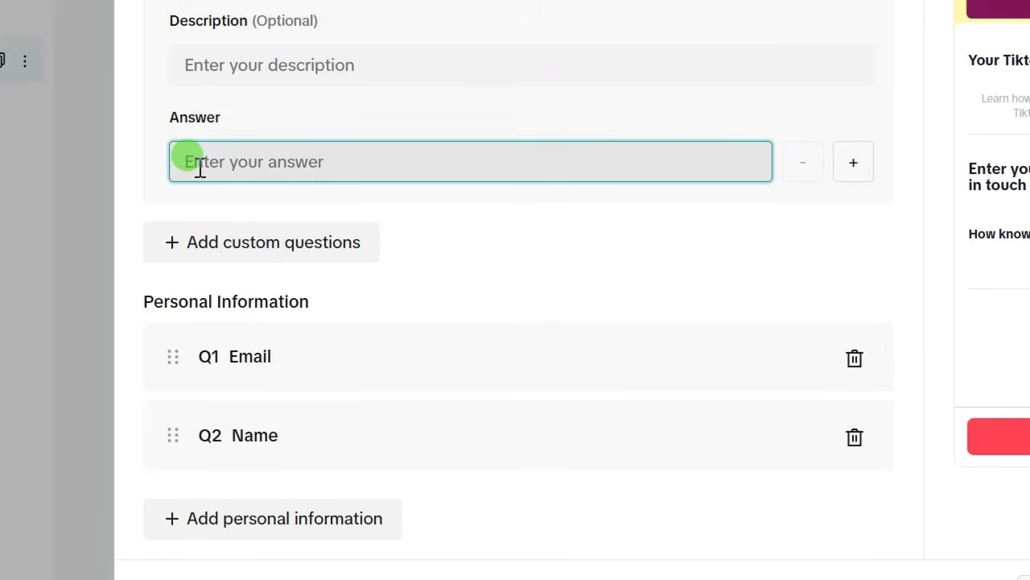
type("I am a beginner")
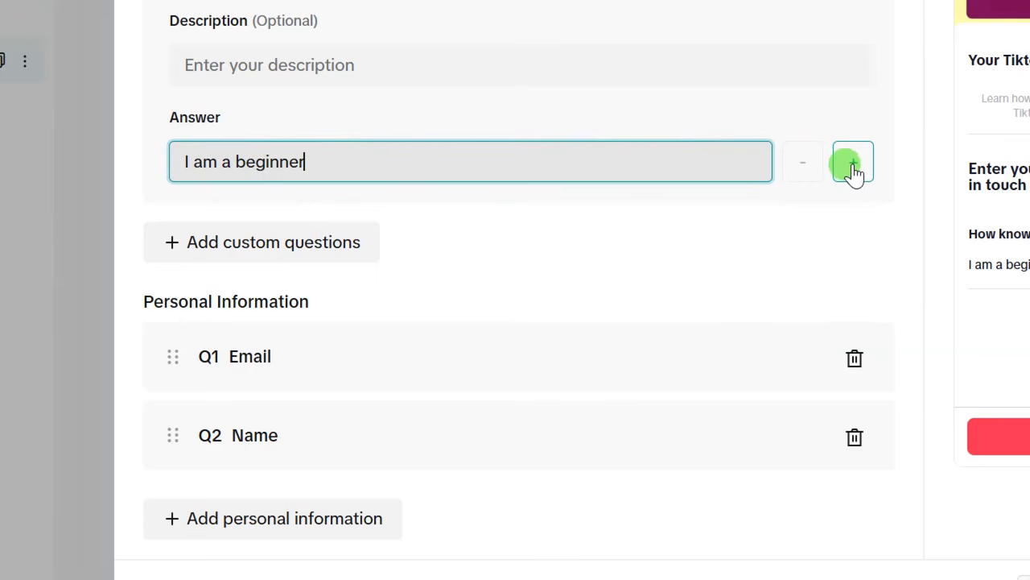
left_click(853, 165)
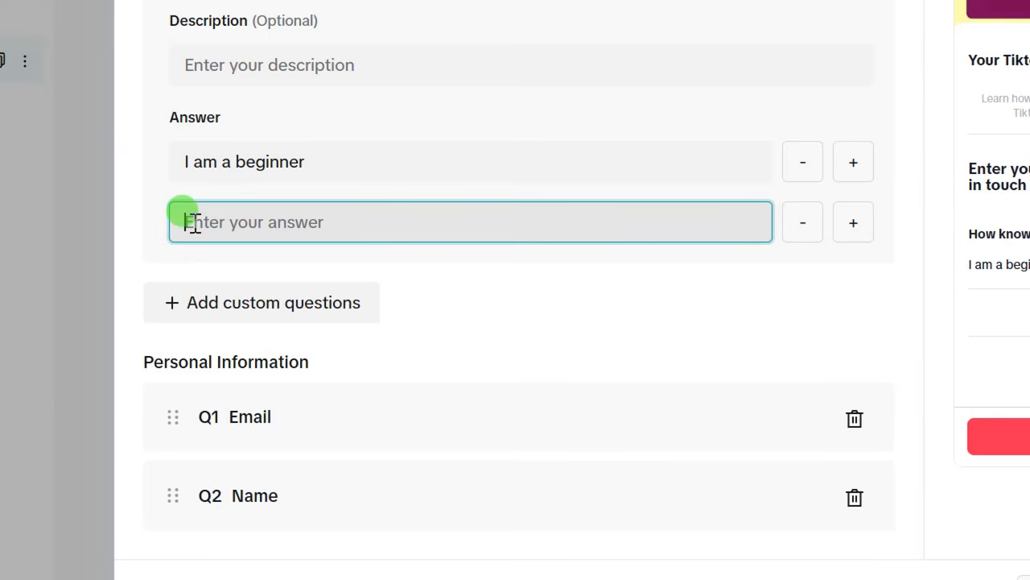
type("I have run several Ads and did not convert")
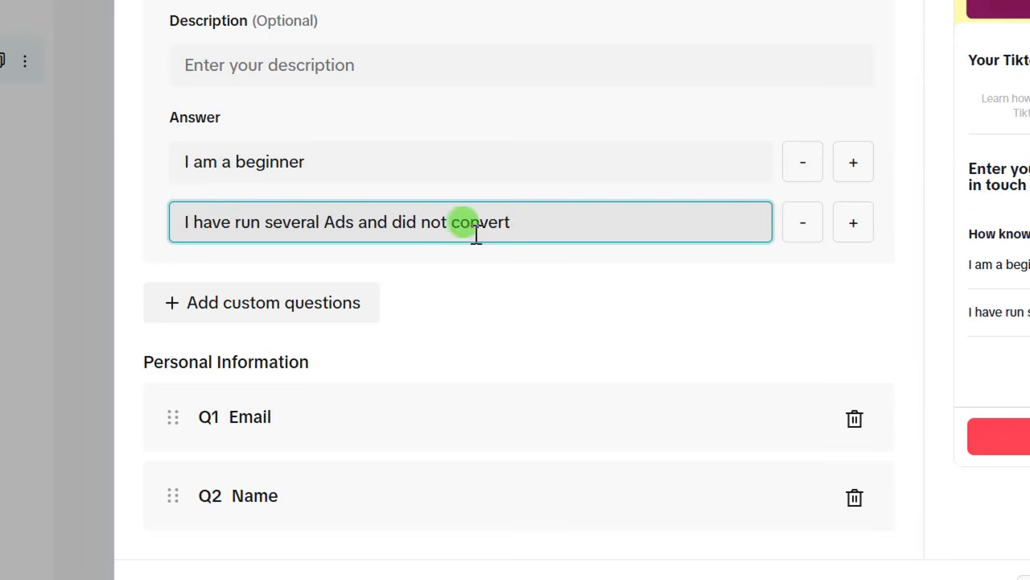
left_click(851, 229)
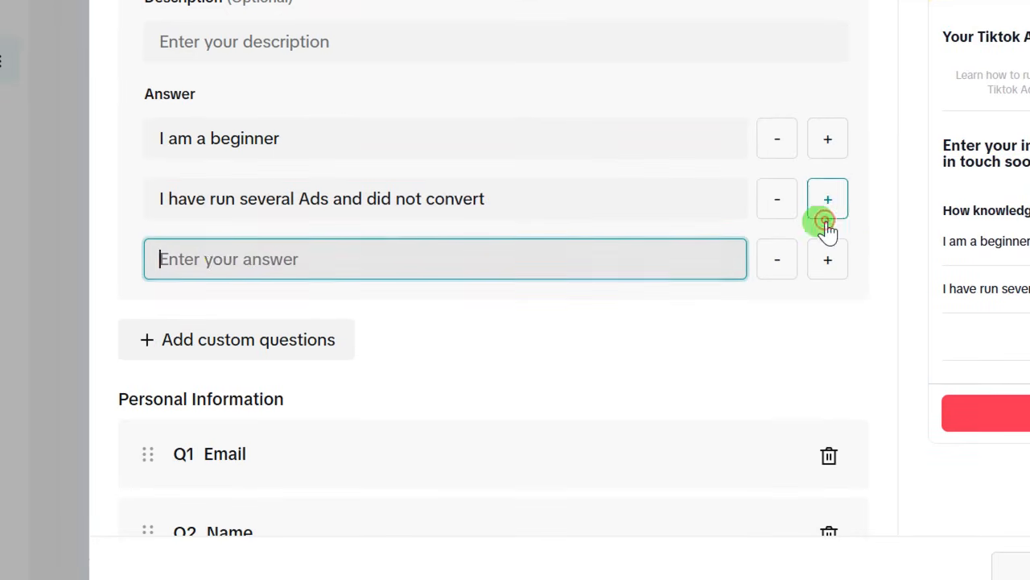
type("I ran my first Ad but just wasted my money")
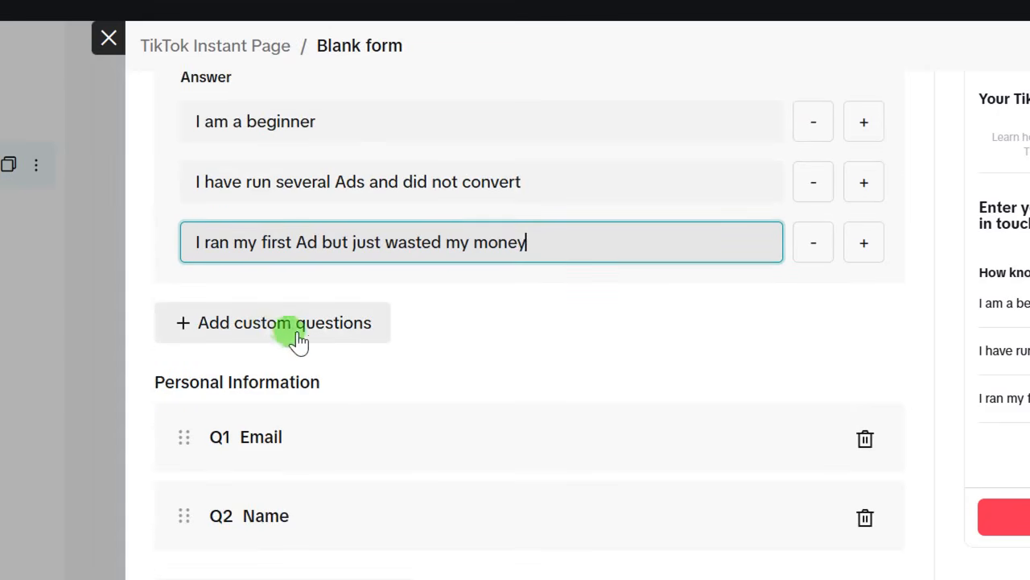
- Remove the Email question from Personal Information
scroll(278, 314, "down", 2)
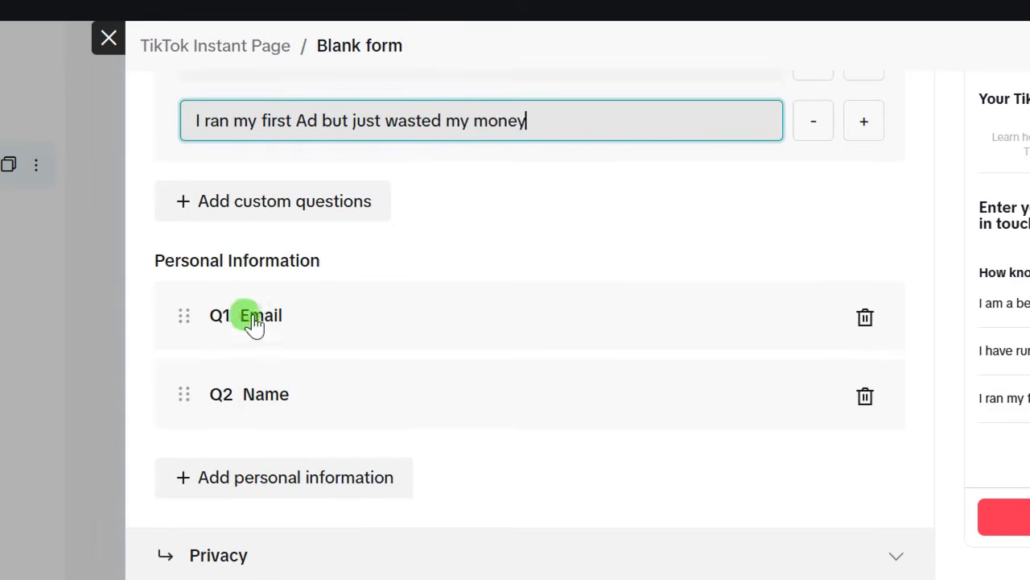
scroll(278, 351, "down", 1)
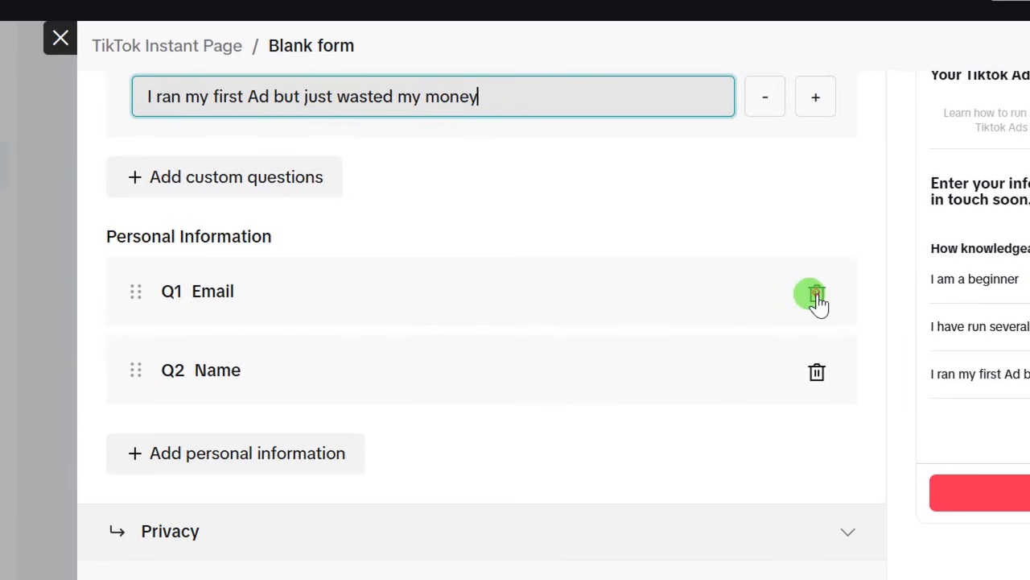
left_click(866, 293)
scroll(539, 460, "down", 1)
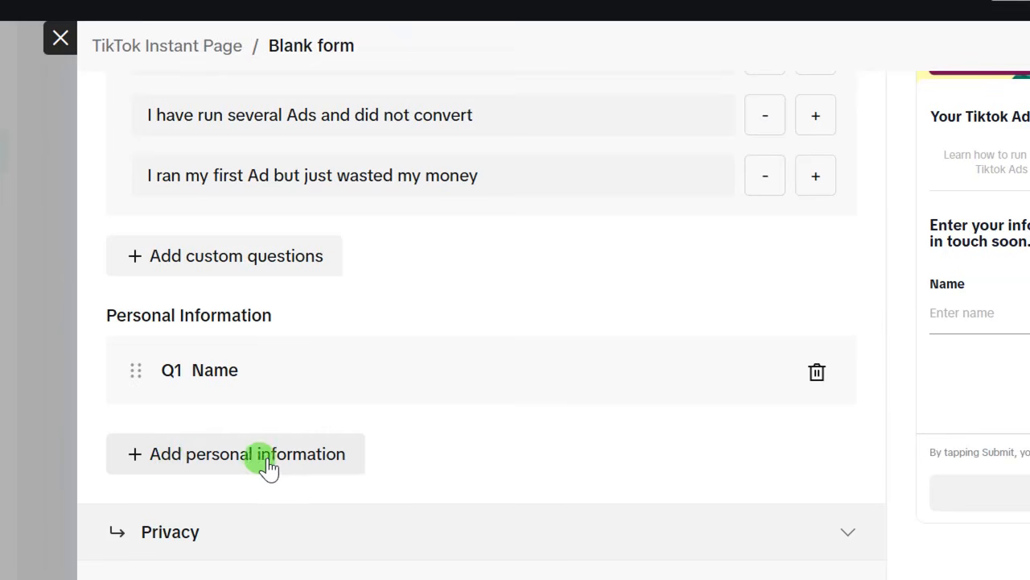
- Add a Phone number question from the Contact information fields
left_click(197, 463)
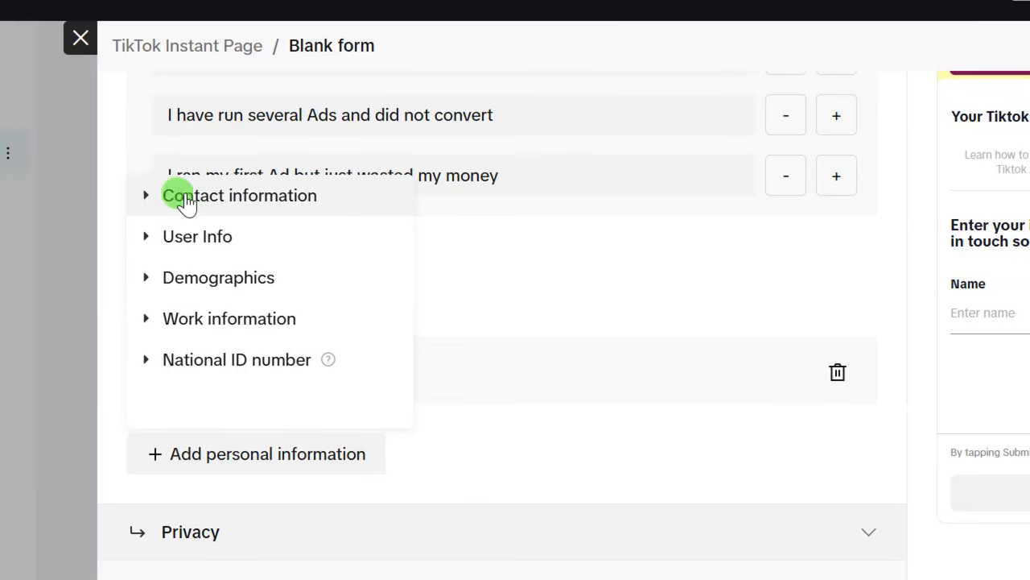
left_click(154, 197)
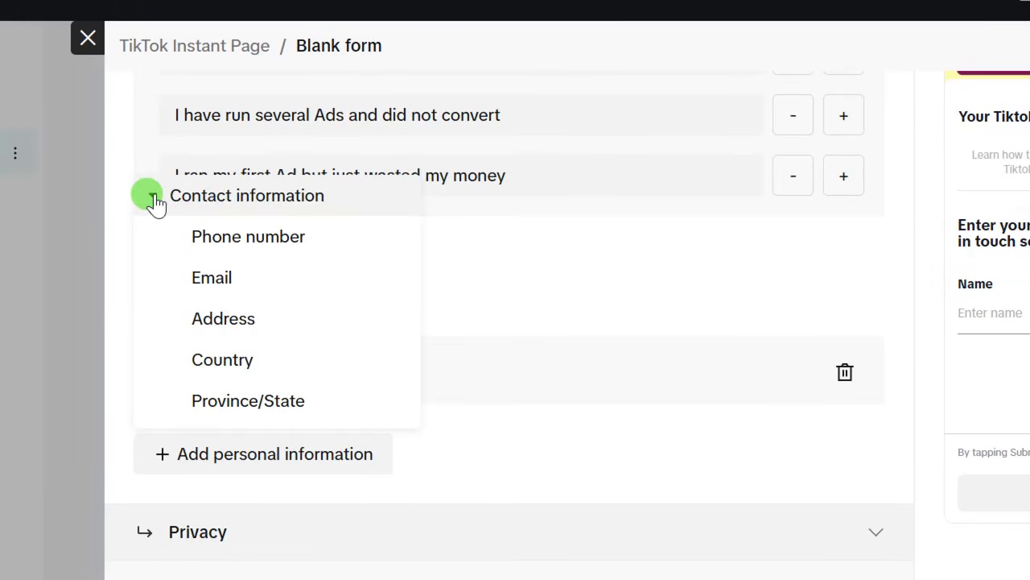
scroll(233, 293, "down", 2)
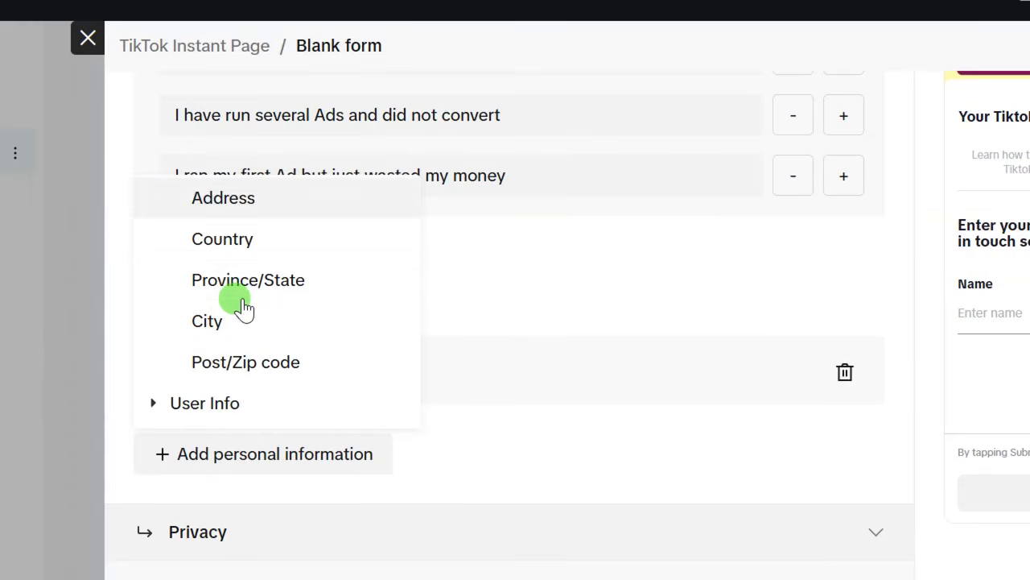
scroll(241, 306, "down", 2)
scroll(239, 305, "up", 4)
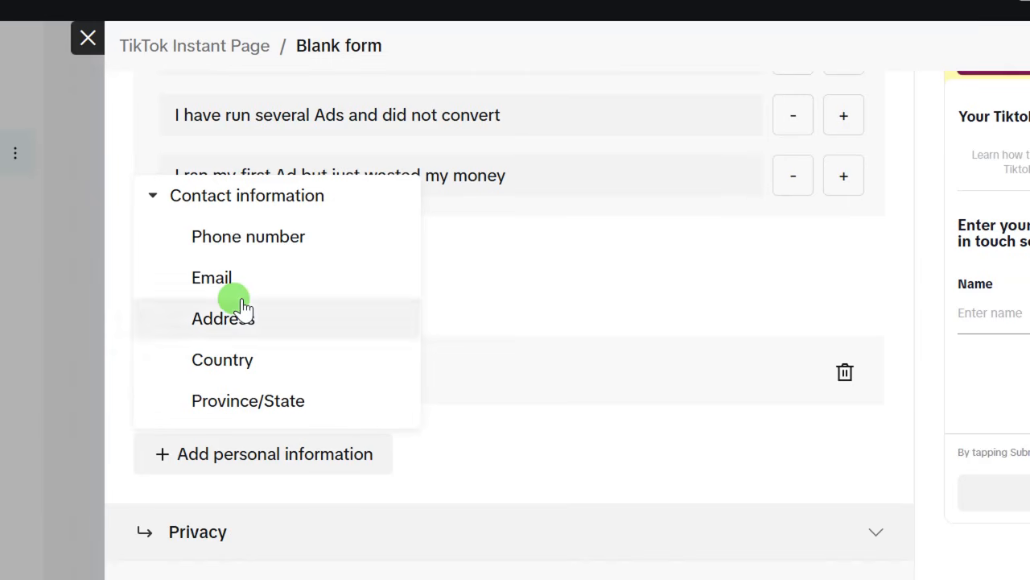
left_click(246, 237)
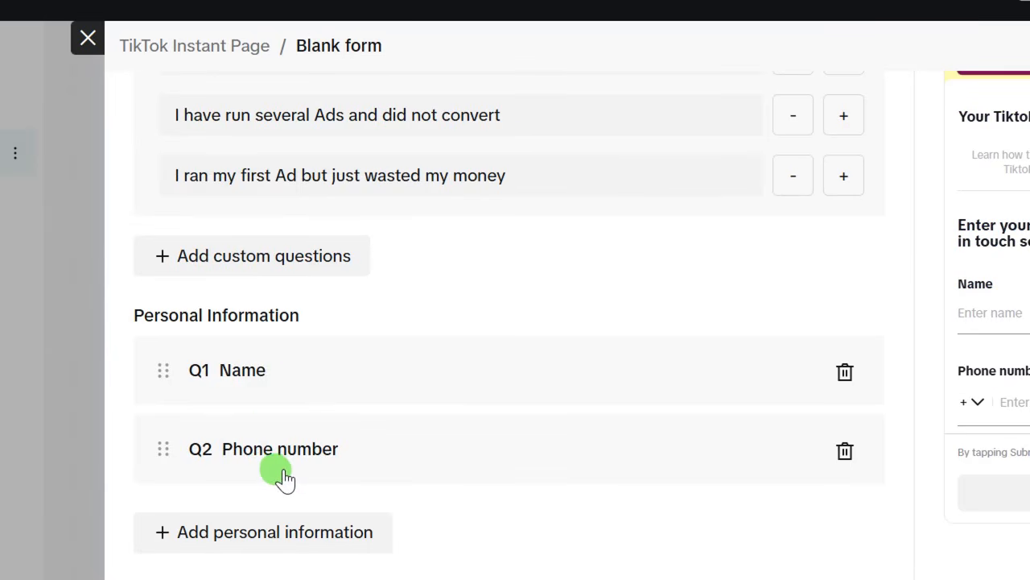
scroll(278, 474, "down", 1)
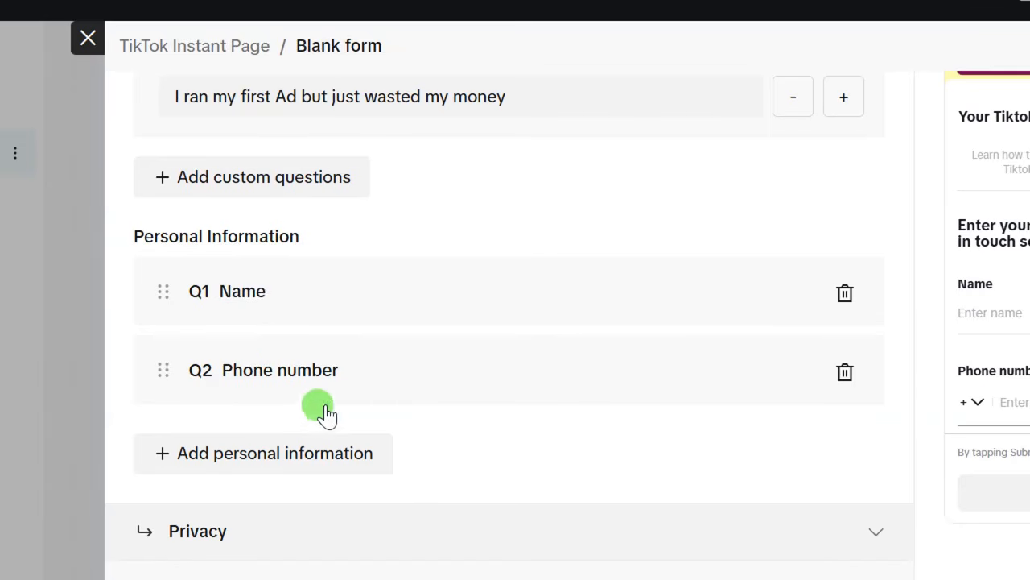
scroll(290, 488, "down", 2)
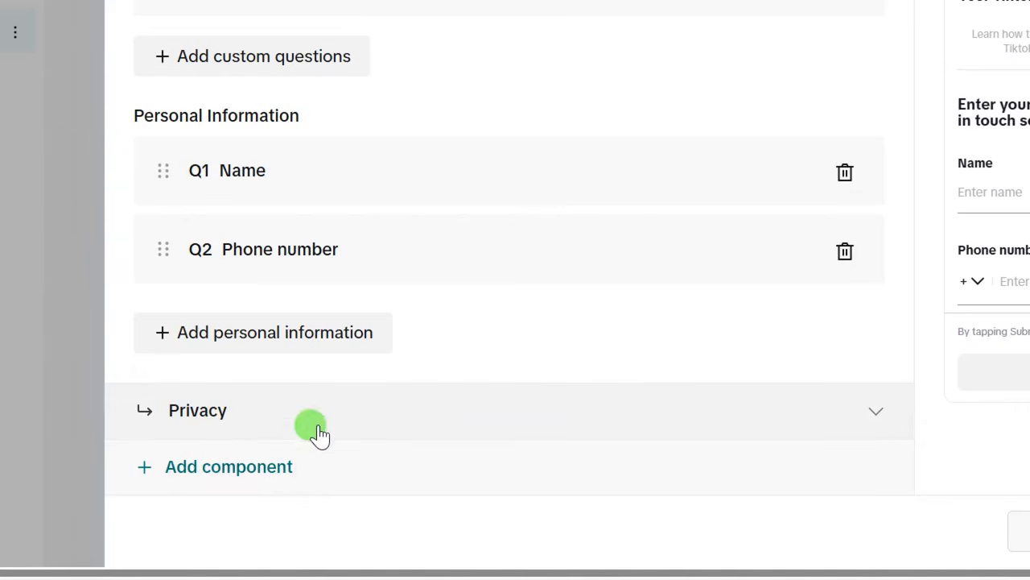
scroll(570, 180, "up", 6)
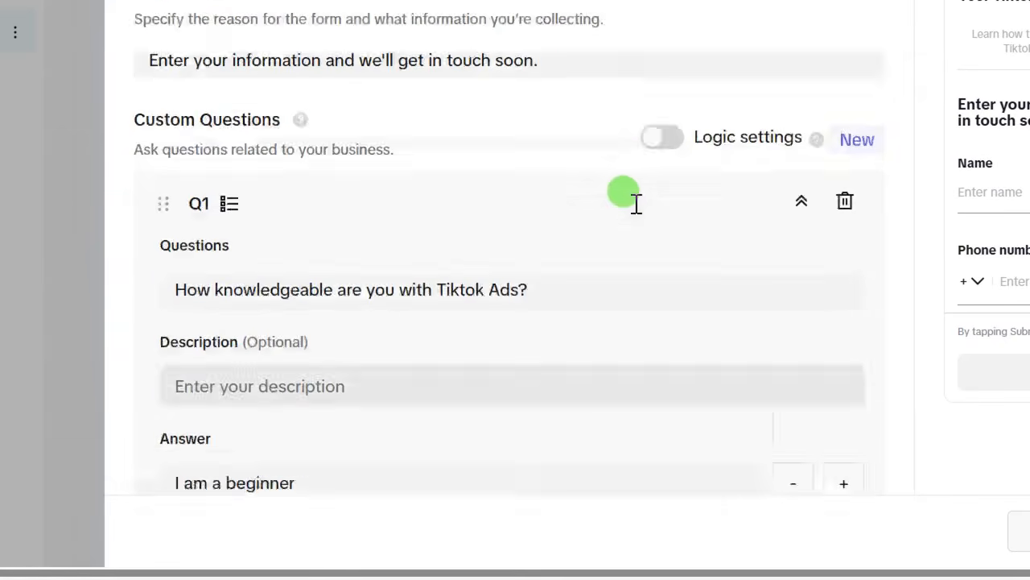
- Collapse the Questions section and expand the Privacy section
mouse_move(803, 186)
scroll(805, 137, "up", 5)
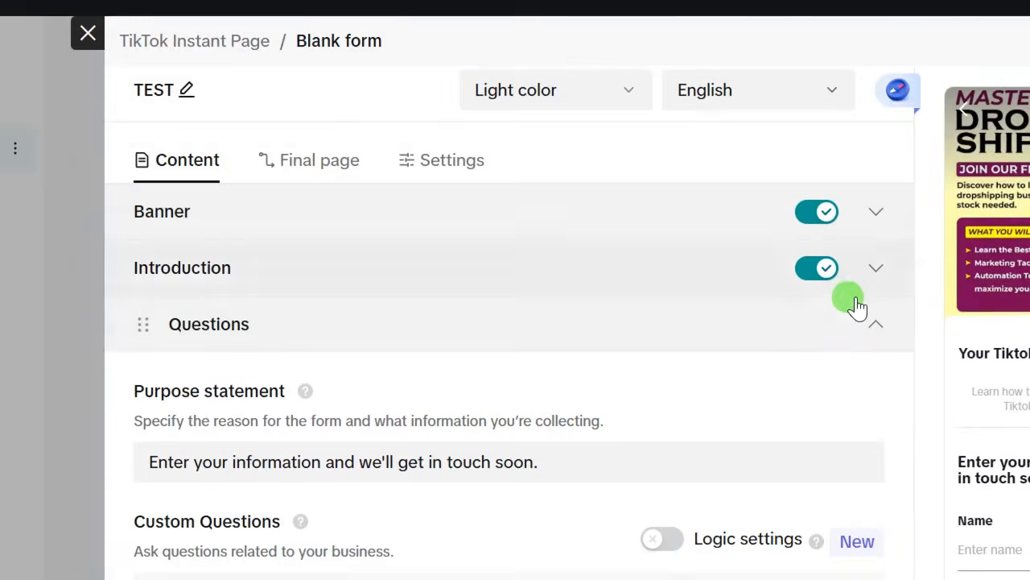
left_click(873, 328)
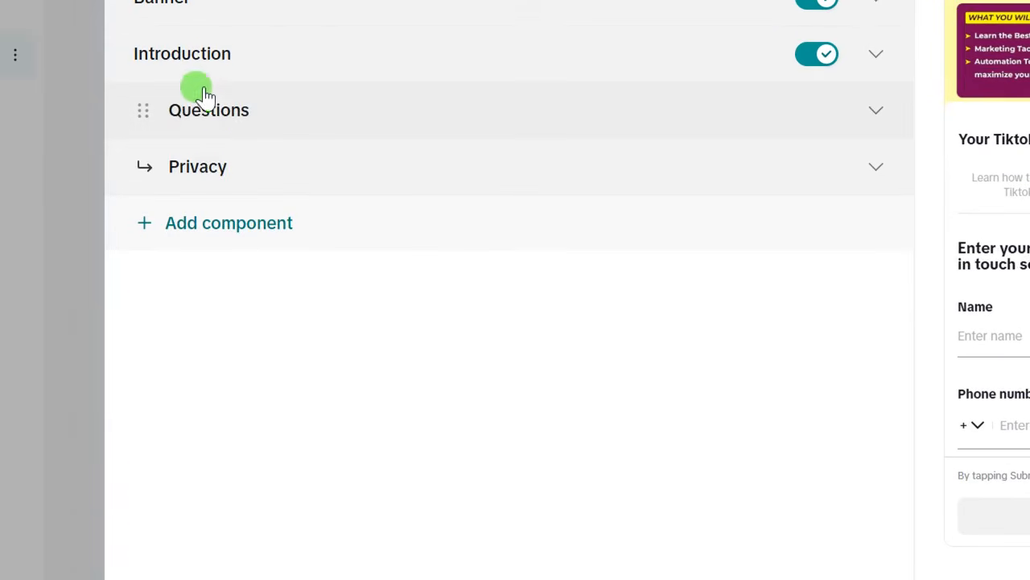
left_click(835, 166)
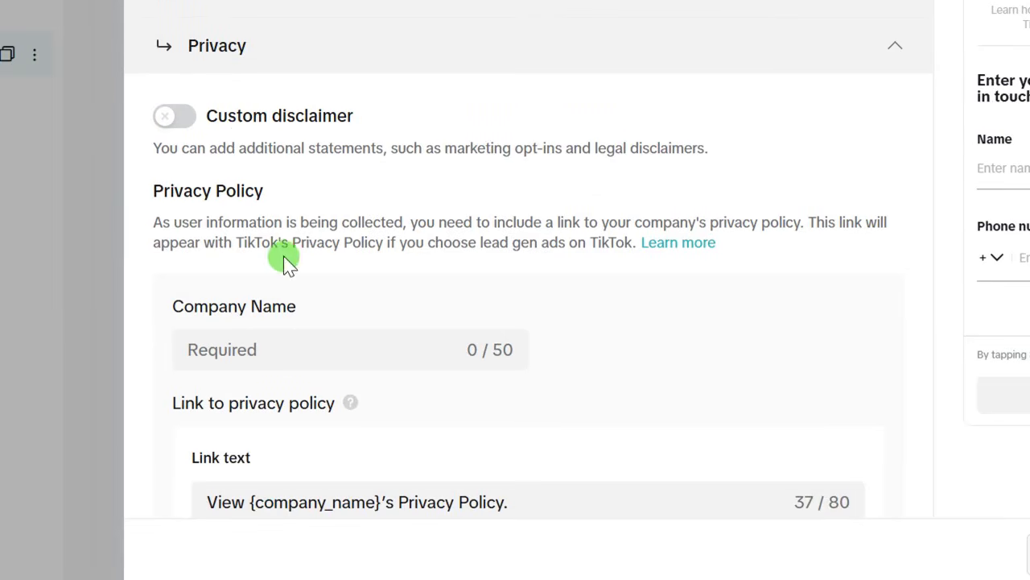
- Enter Popsmedia as the privacy Company Name so the policy link text updates
scroll(274, 298, "down", 4)
scroll(269, 302, "up", 2)
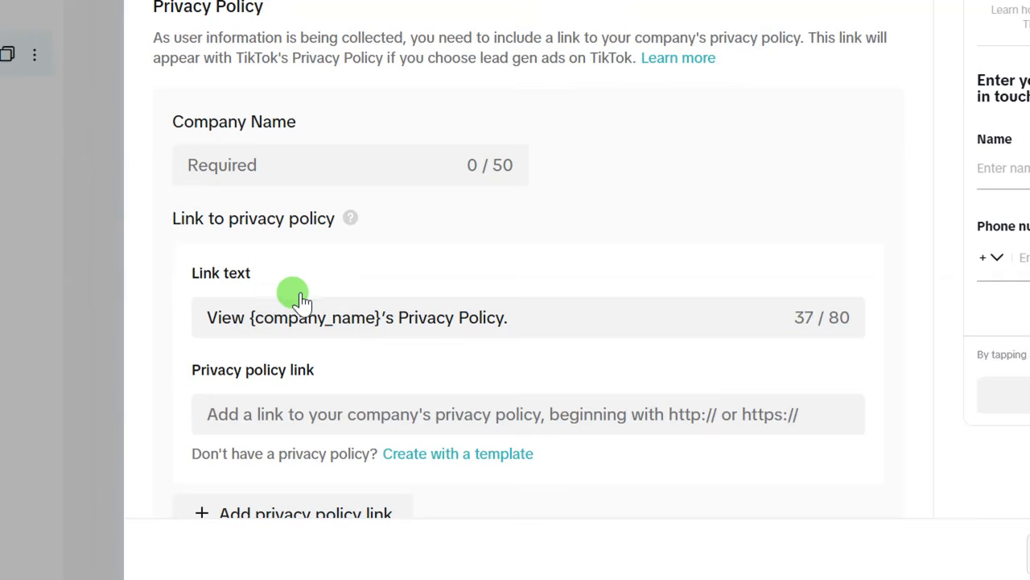
scroll(330, 358, "down", 1)
scroll(317, 360, "down", 1)
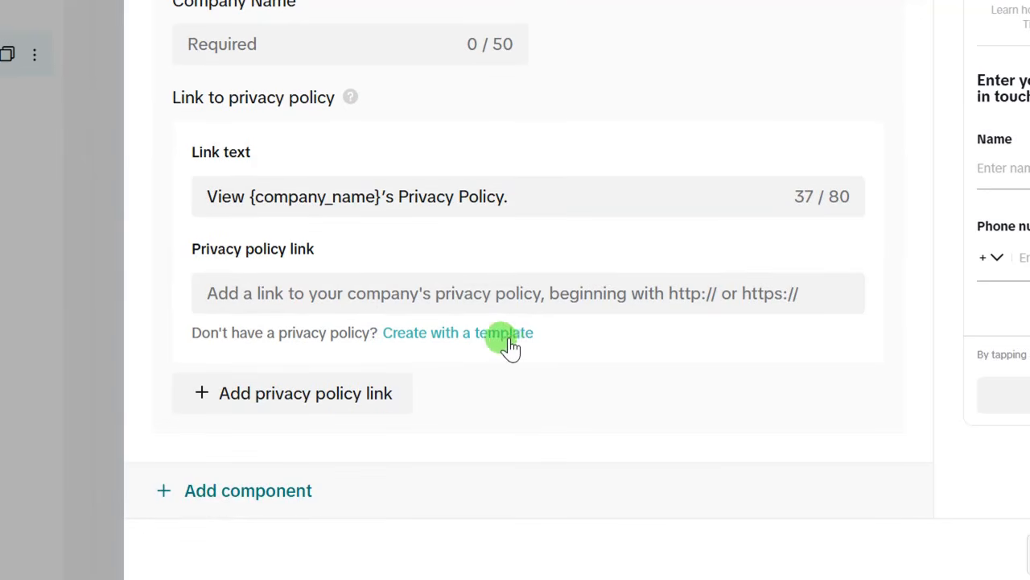
scroll(509, 344, "up", 2)
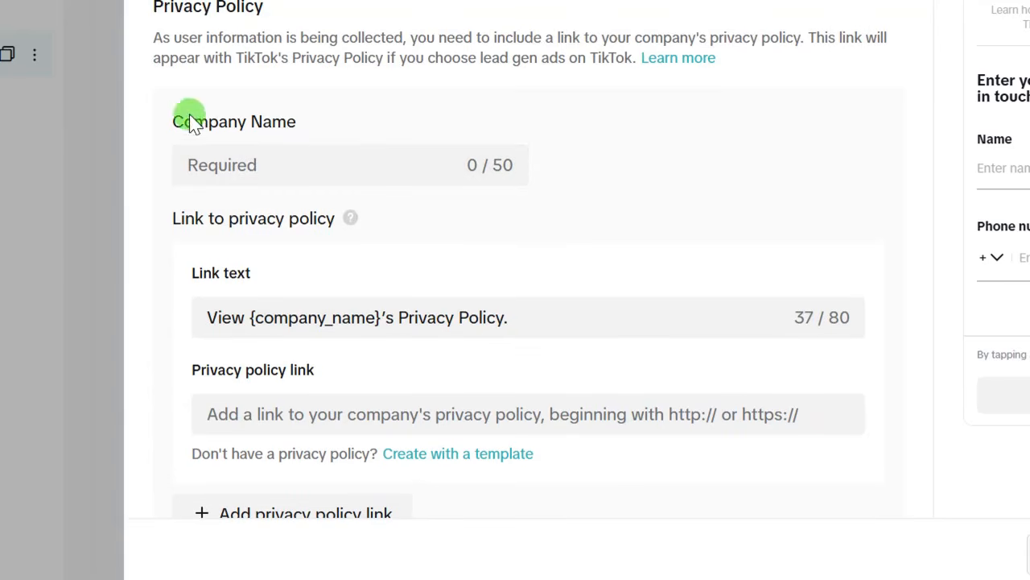
left_click(201, 161)
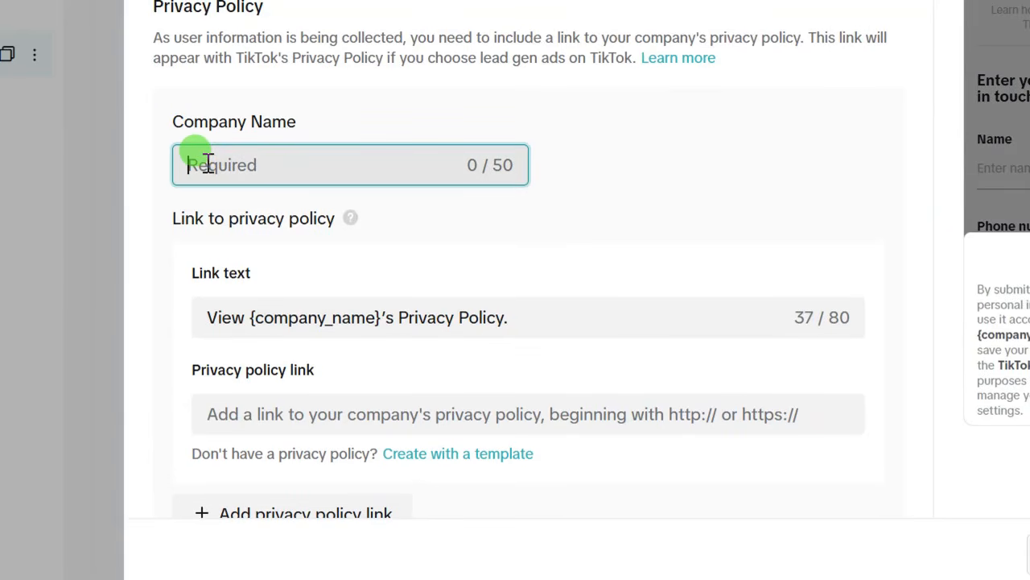
type("Popsmedia")
left_click(226, 167)
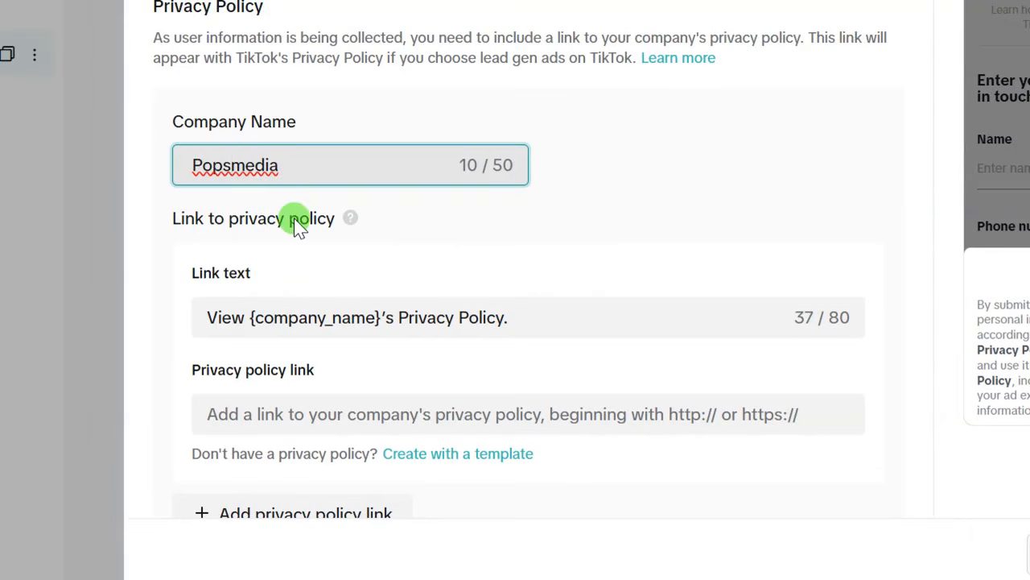
scroll(285, 209, "down", 2)
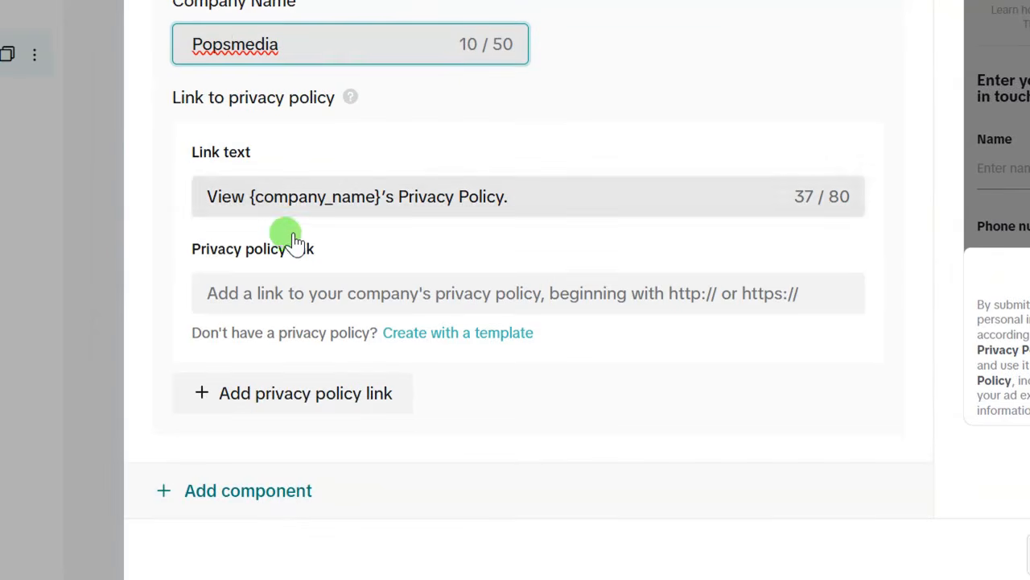
left_click(172, 256)
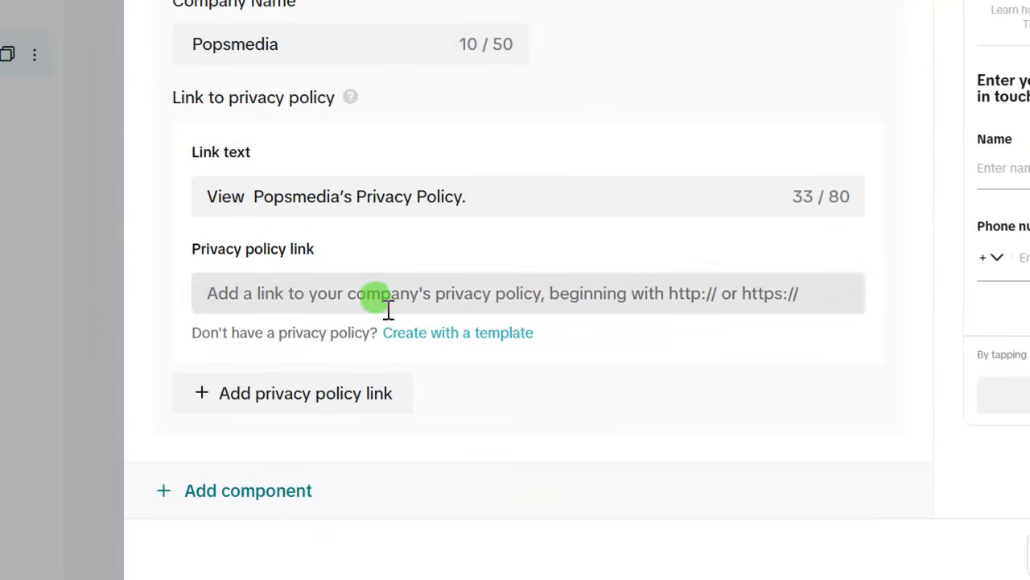
scroll(491, 72, "up", 2)
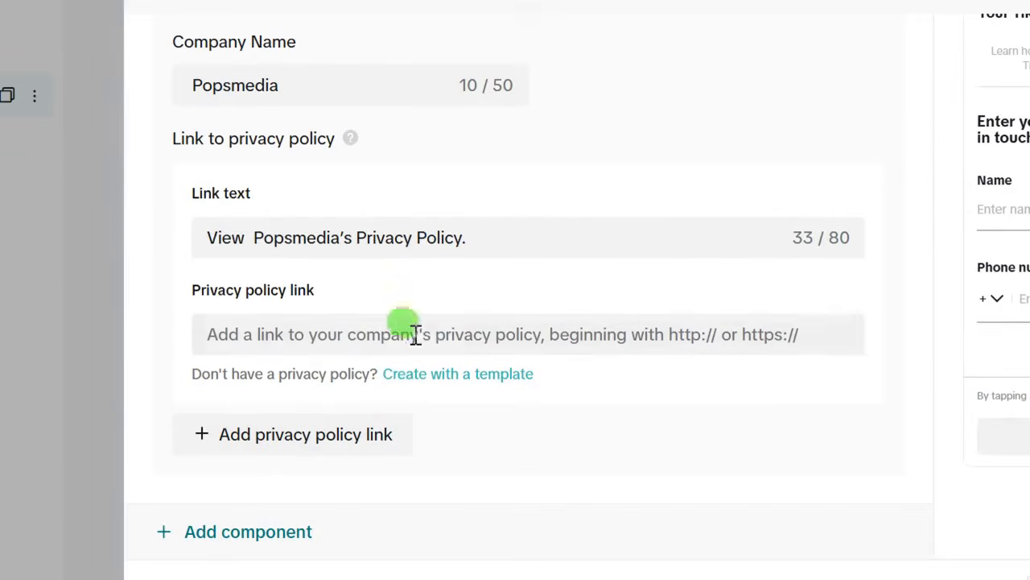
- Start a template privacy policy, entering the registered address and business email
left_click(424, 380)
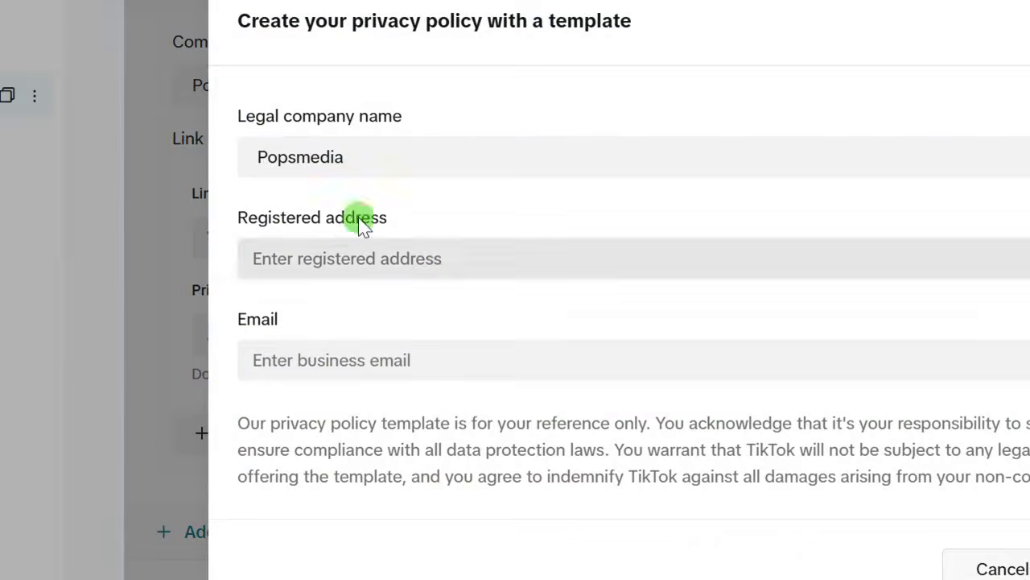
left_click(272, 260)
type("port harcourt")
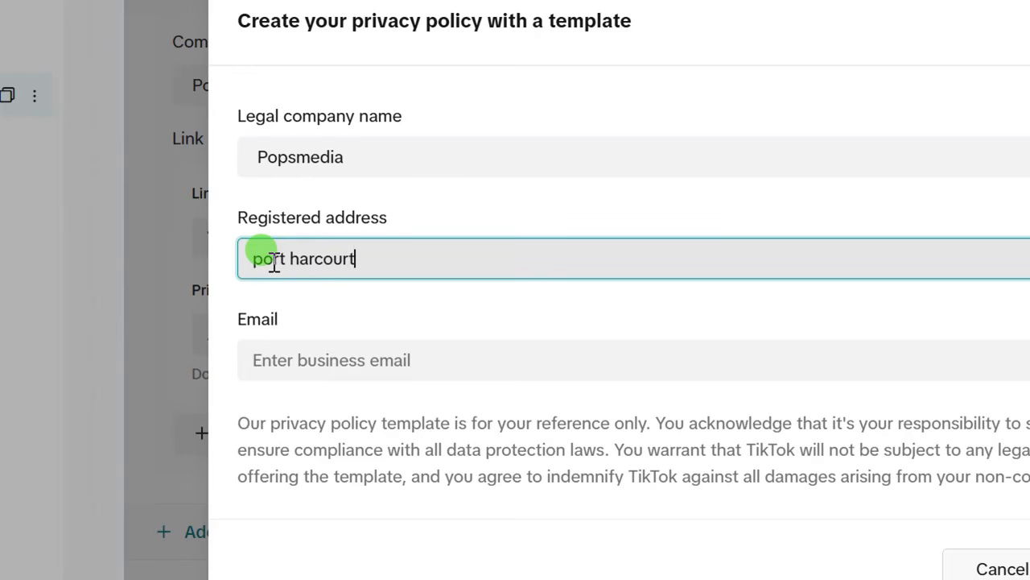
left_click(306, 372)
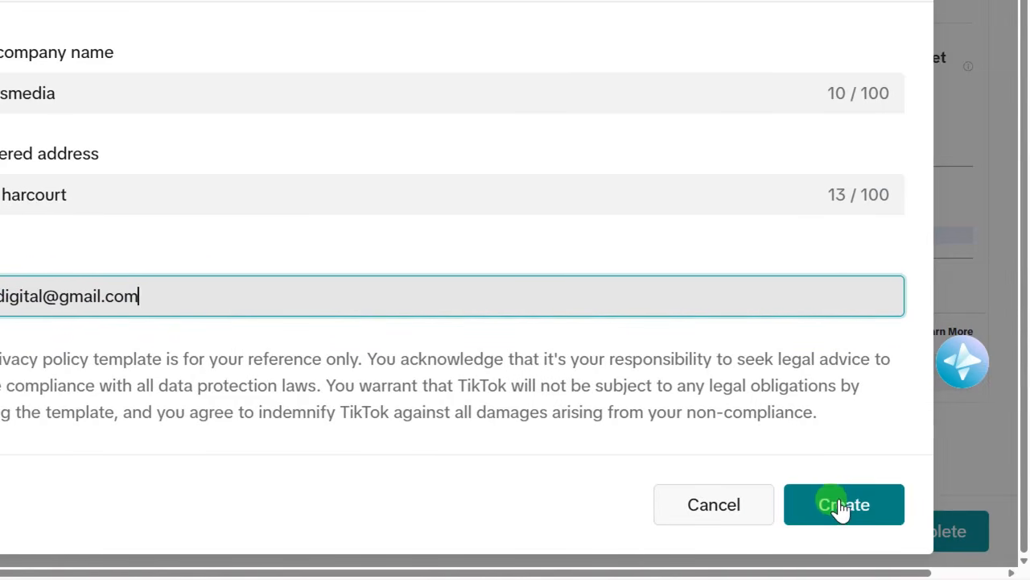
- Generate the Popsmedia privacy policy, review it, agree to it and confirm
left_click(840, 505)
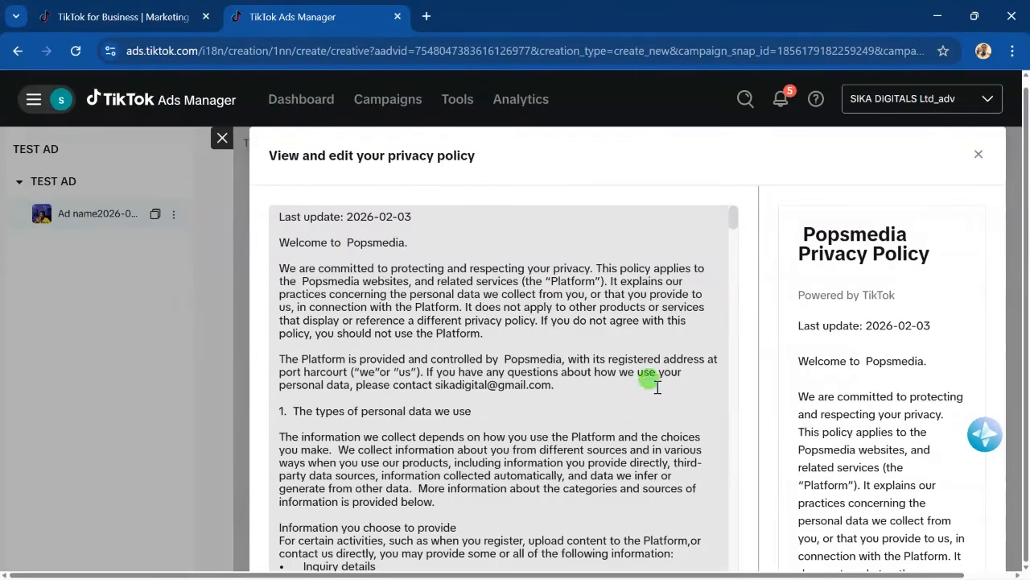
scroll(679, 375, "down", 10)
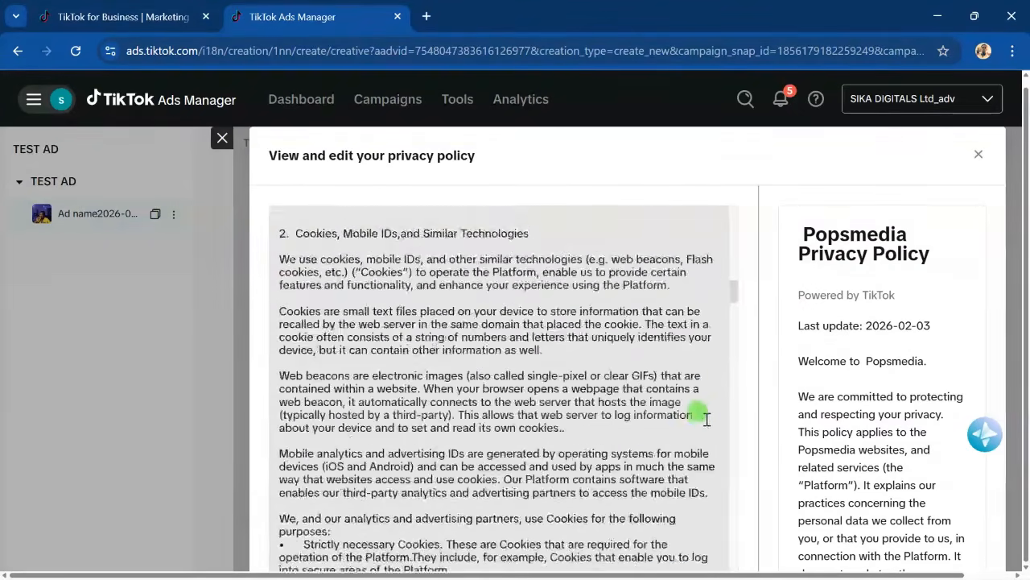
scroll(706, 417, "down", 15)
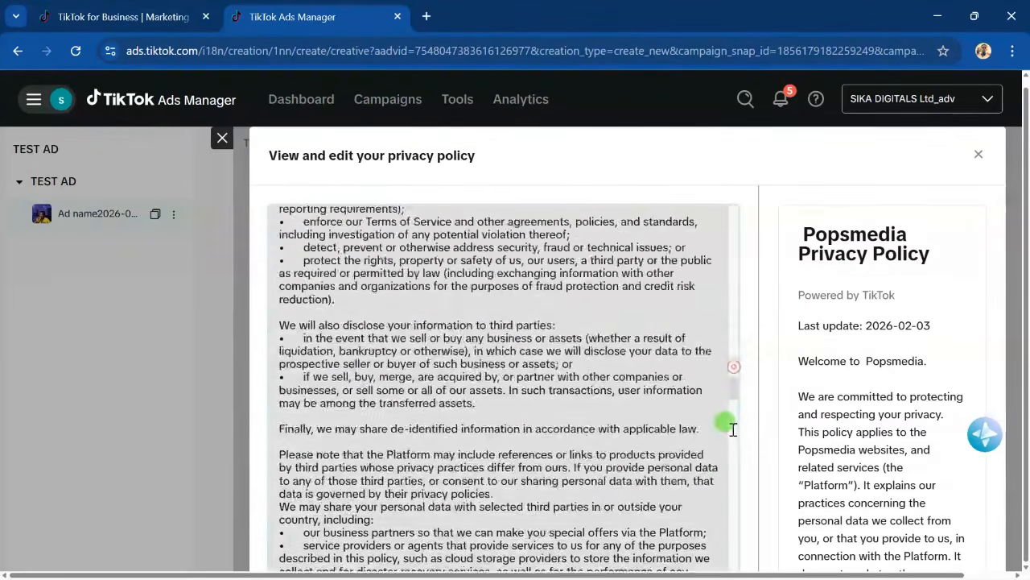
scroll(732, 429, "down", 15)
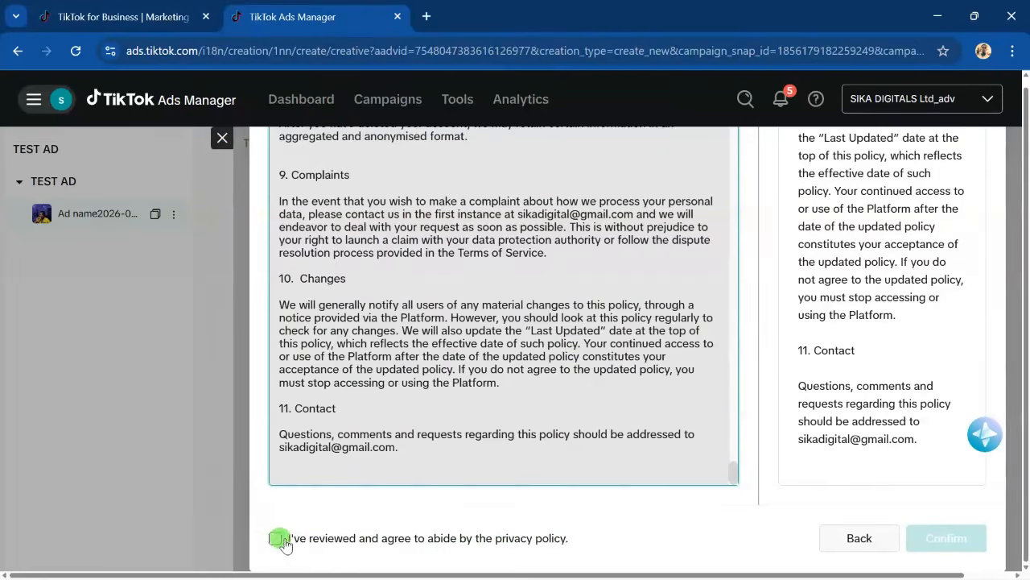
left_click(275, 544)
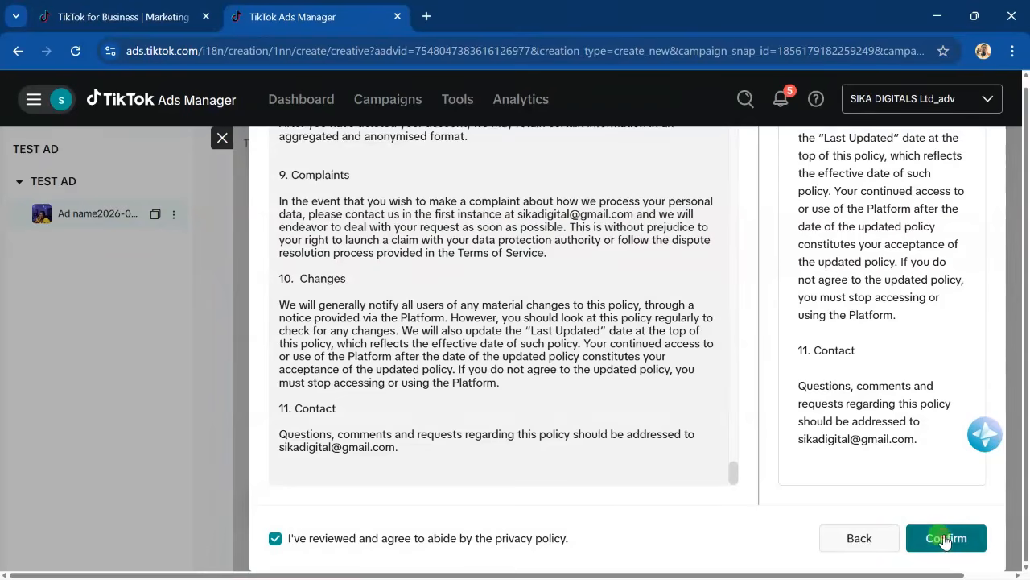
left_click(945, 540)
scroll(465, 428, "up", 5)
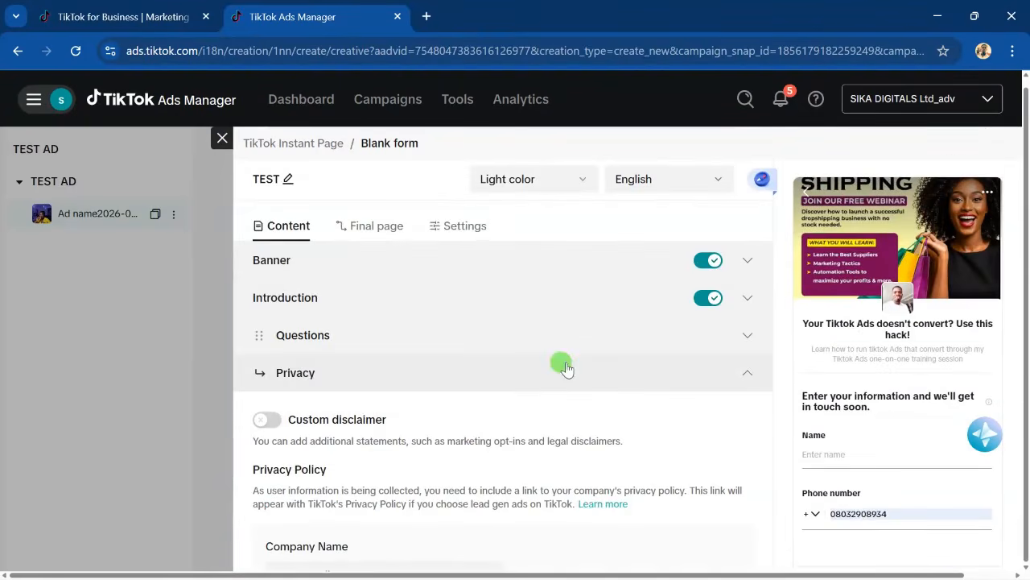
- Collapse the Privacy section, check the knowledge question's answers in the preview, and save the TEST form
left_click(746, 373)
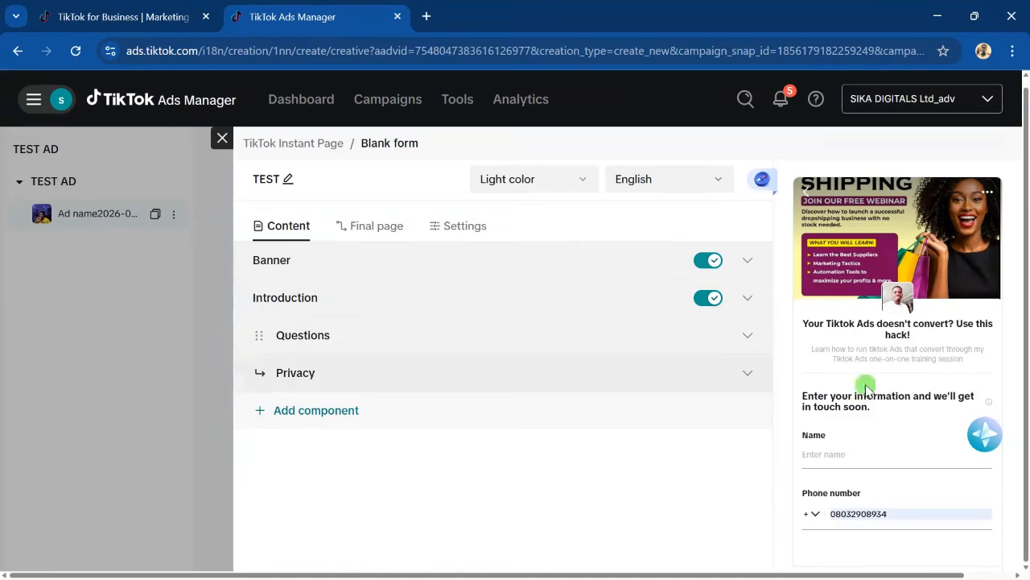
scroll(920, 384, "down", 3)
scroll(865, 233, "up", 2)
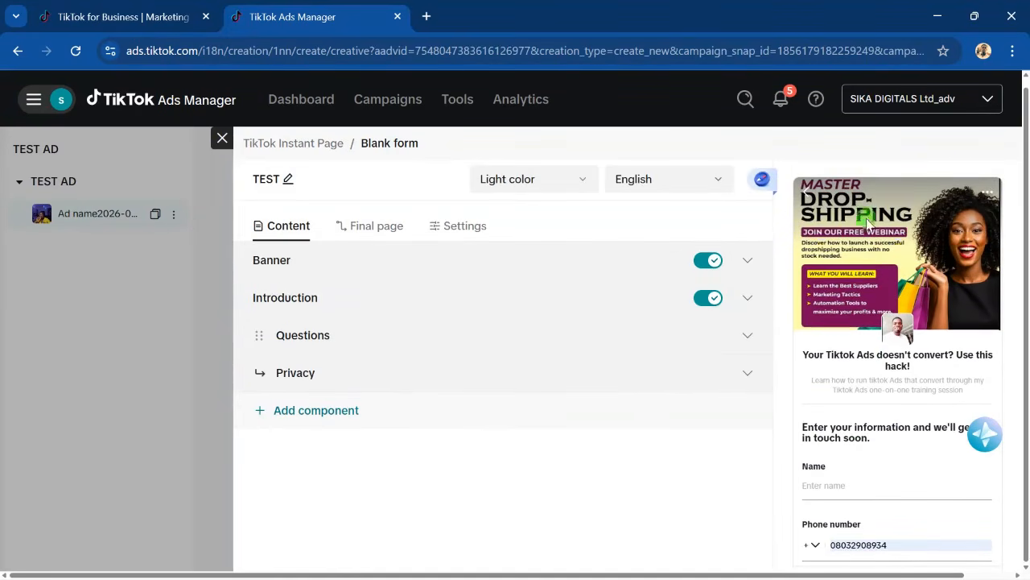
scroll(861, 471, "down", 4)
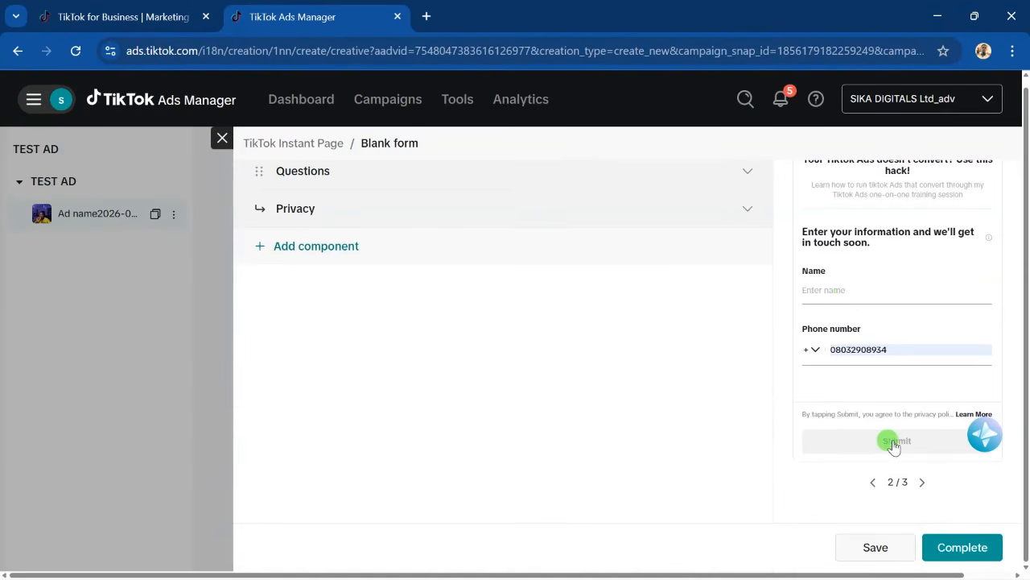
left_click(871, 549)
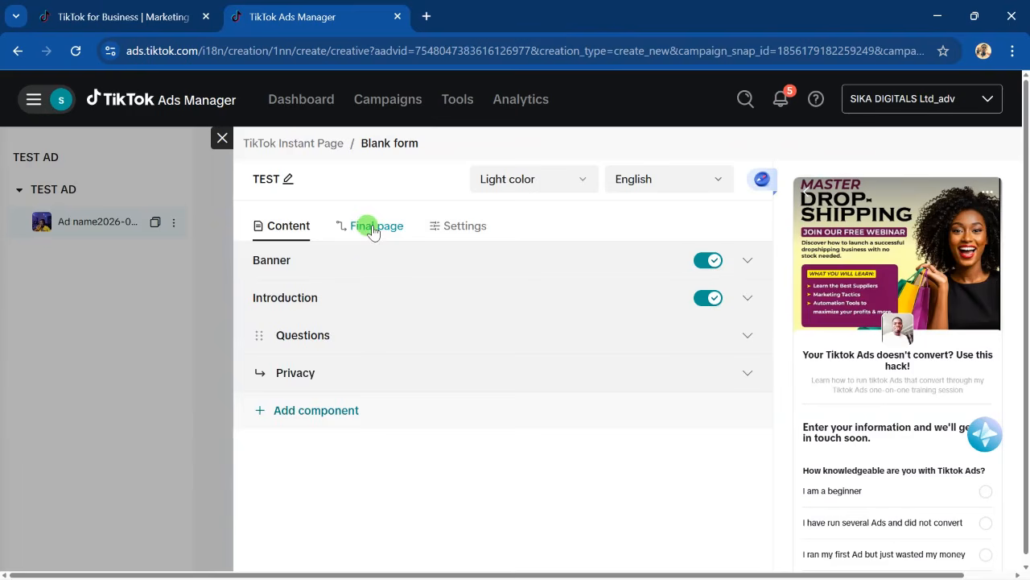
- On the form's final page, replace the description text with the pasted sentence
left_click(373, 226)
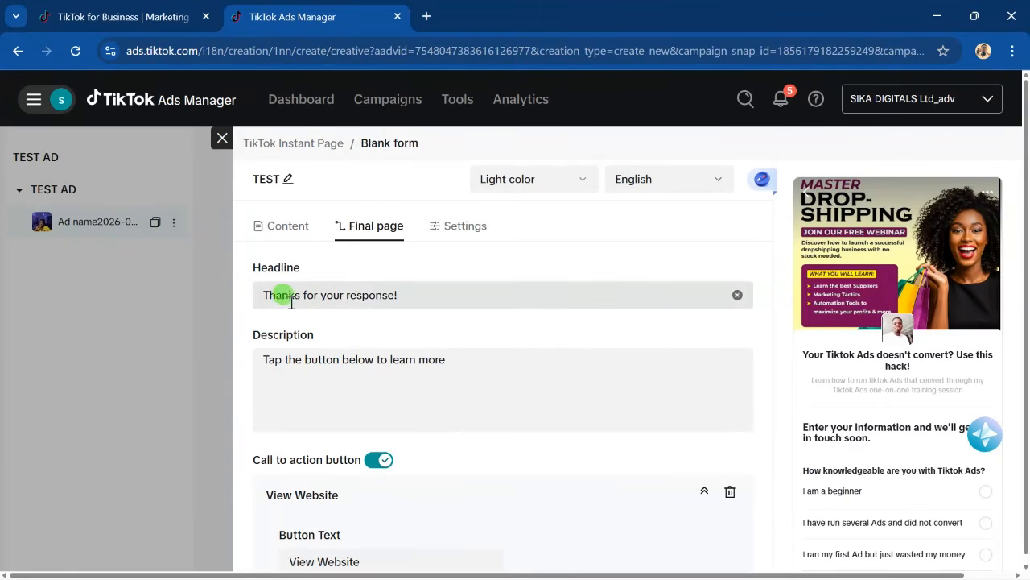
left_click(355, 358)
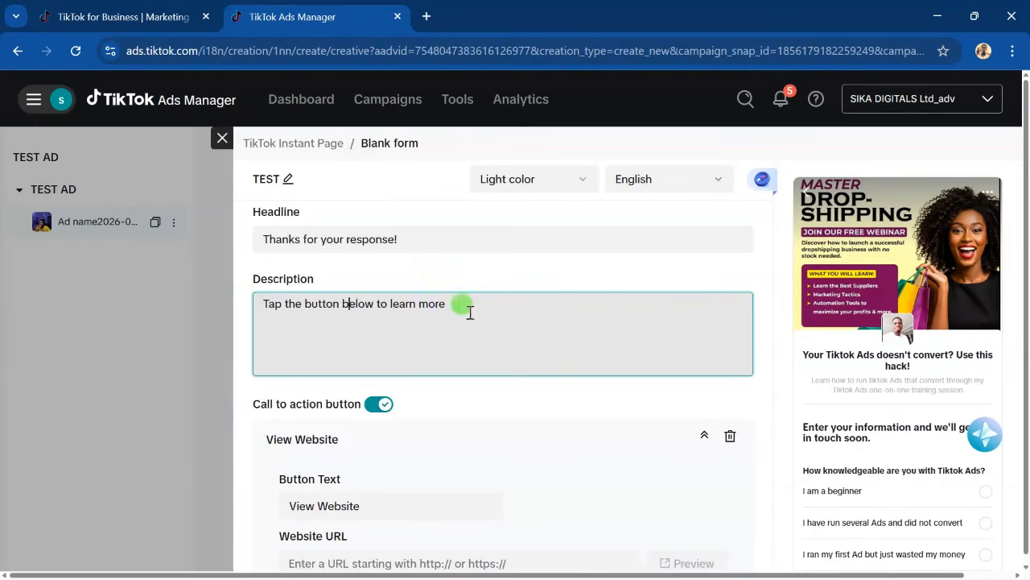
left_click_drag(467, 306, 256, 307)
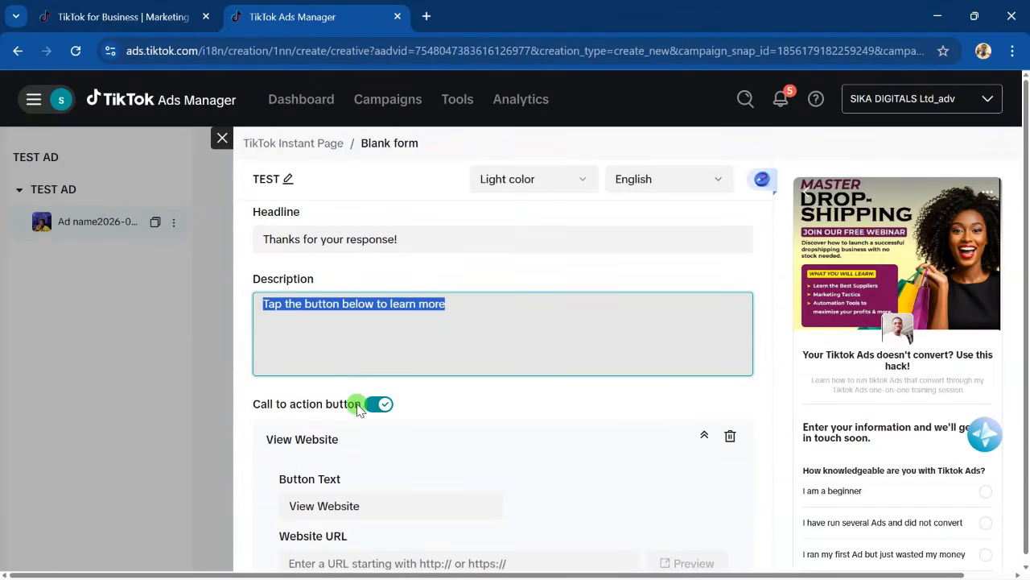
type("click the website button below to get access to the one-on-one session")
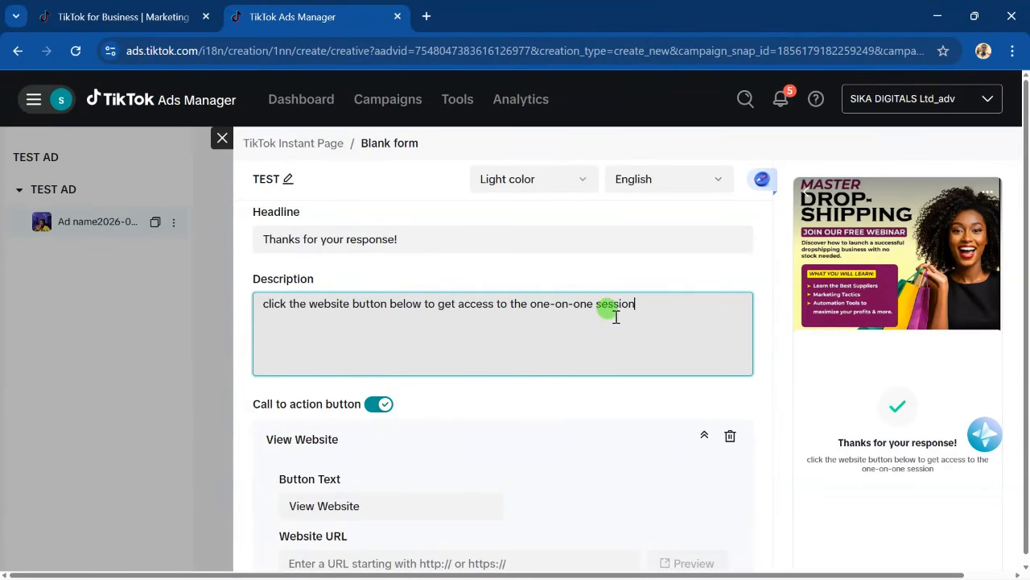
scroll(402, 366, "down", 2)
left_click(330, 346)
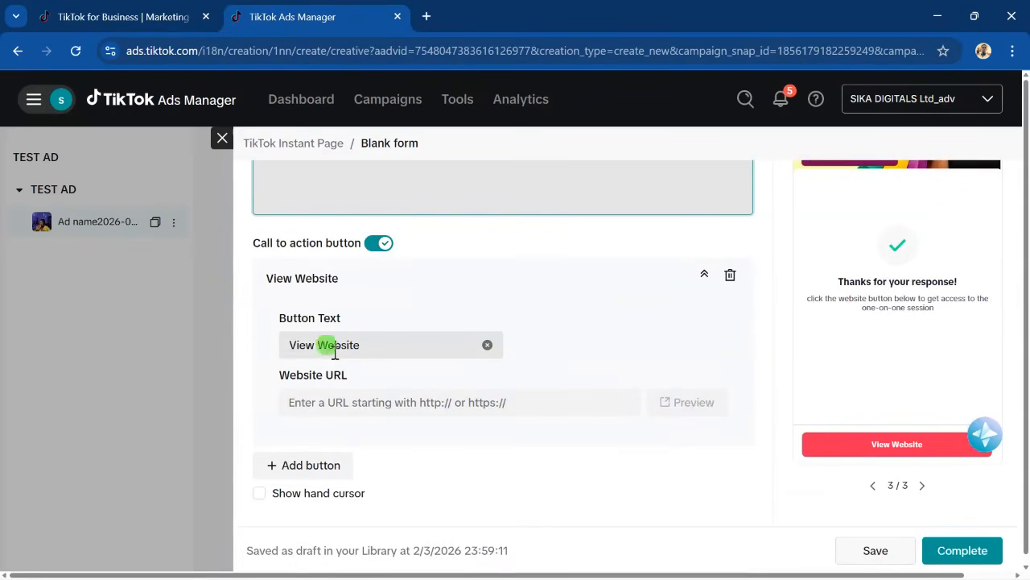
scroll(394, 343, "up", 2)
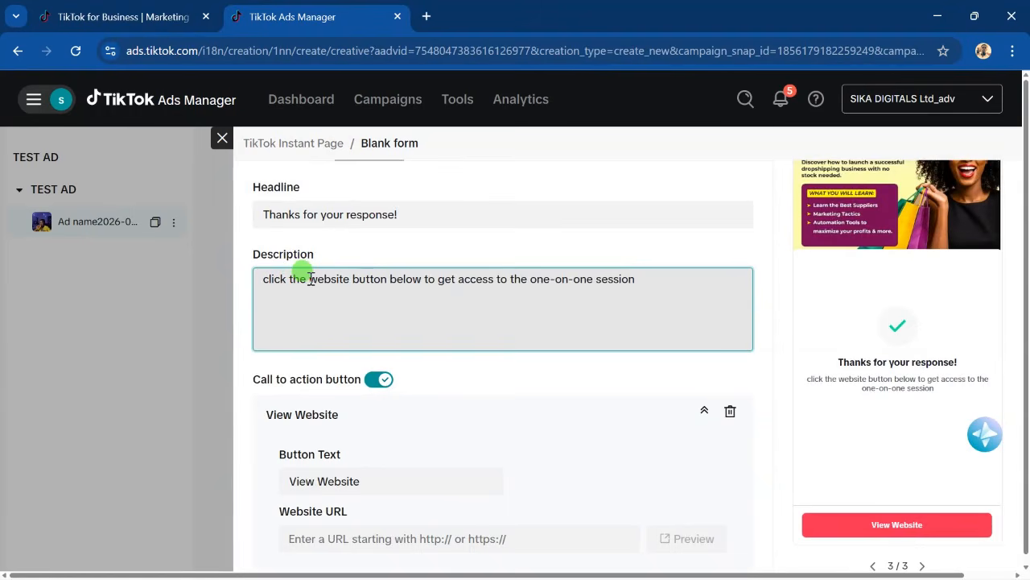
- Insert 'view' before 'website' in the description and wrap "view website" in double quotes
left_click(308, 278)
type("view")
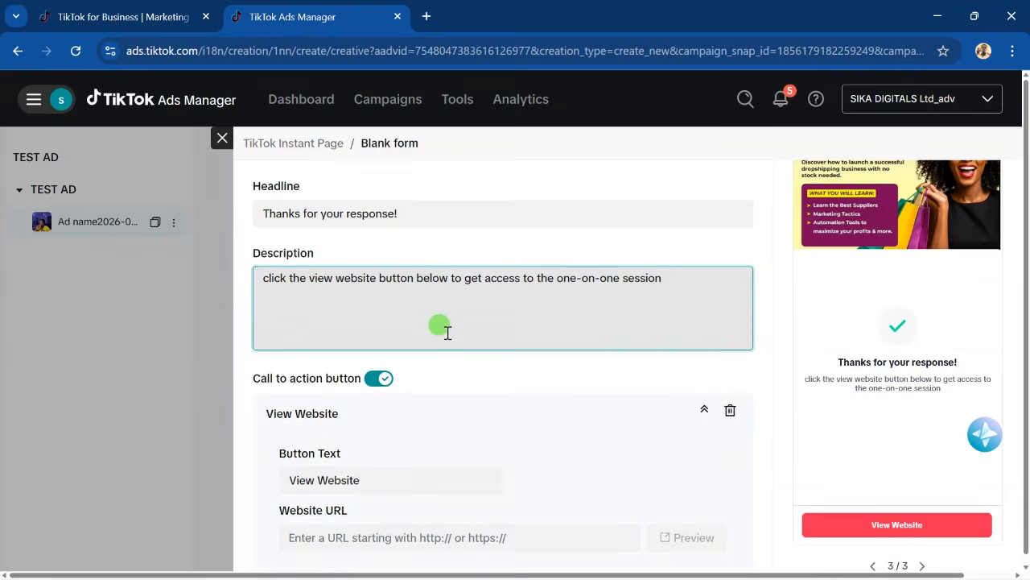
scroll(443, 329, "down", 1)
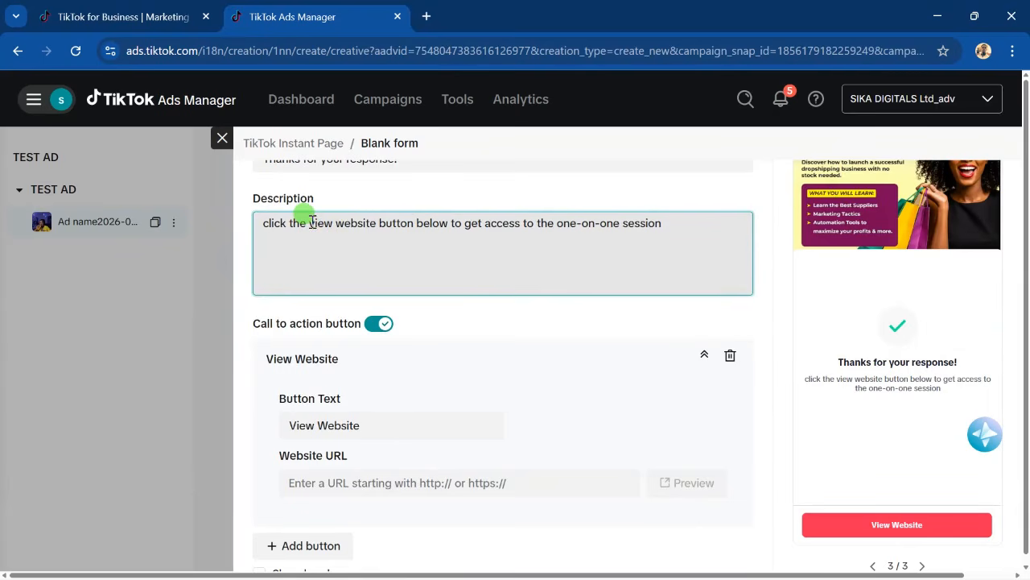
left_click(309, 223)
type("\"")
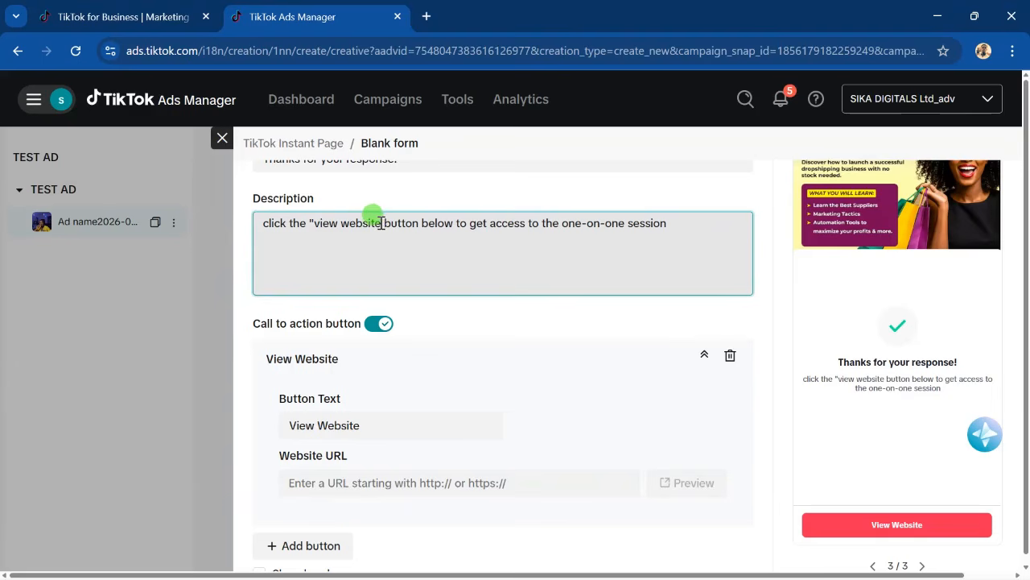
left_click(382, 223)
type("\"")
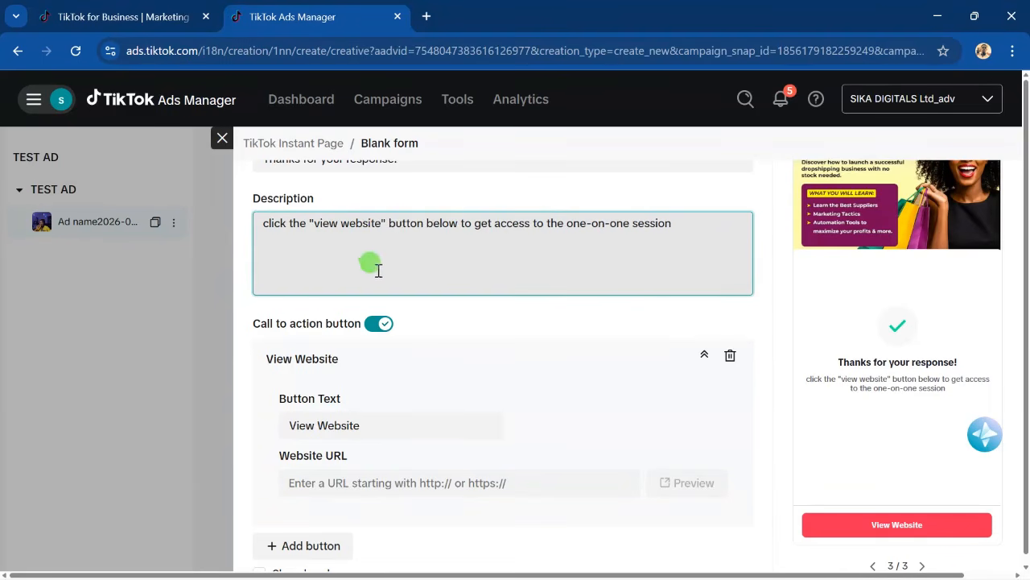
scroll(307, 357, "down", 1)
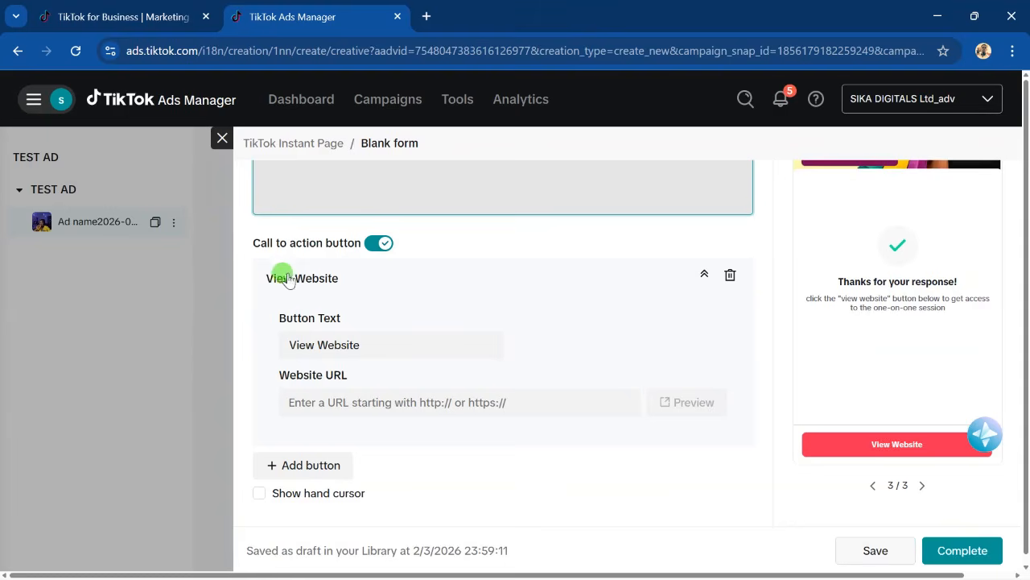
scroll(305, 306, "up", 2)
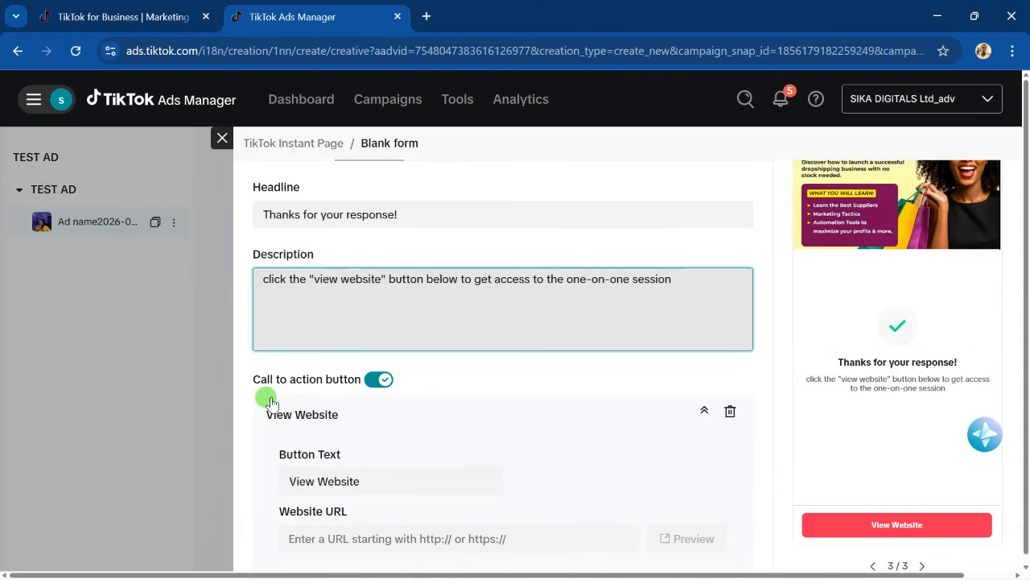
scroll(266, 386, "down", 1)
- Paste the WhatsApp chat link as the View Website button's URL and save the form
scroll(338, 338, "down", 1)
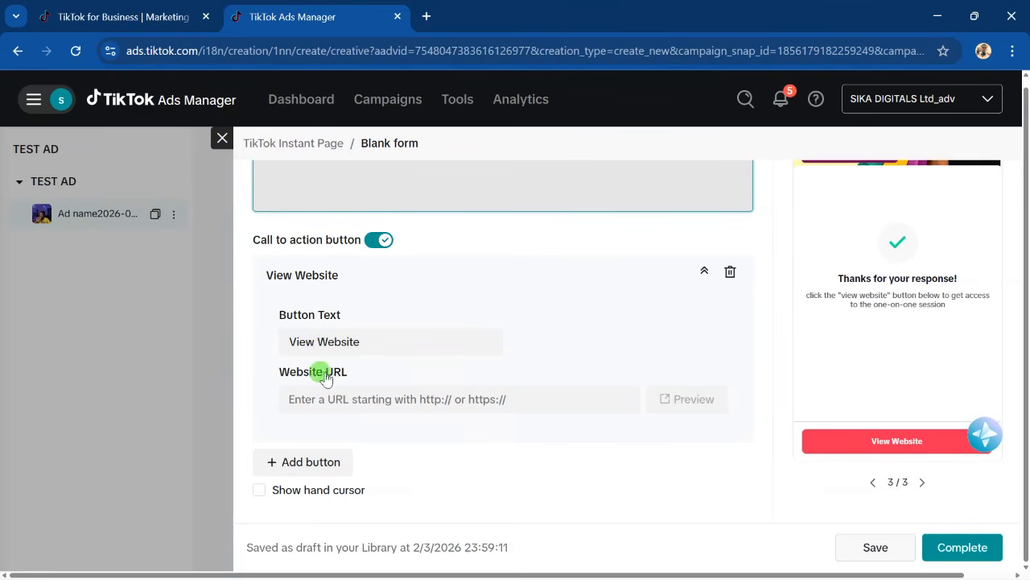
left_click(299, 399)
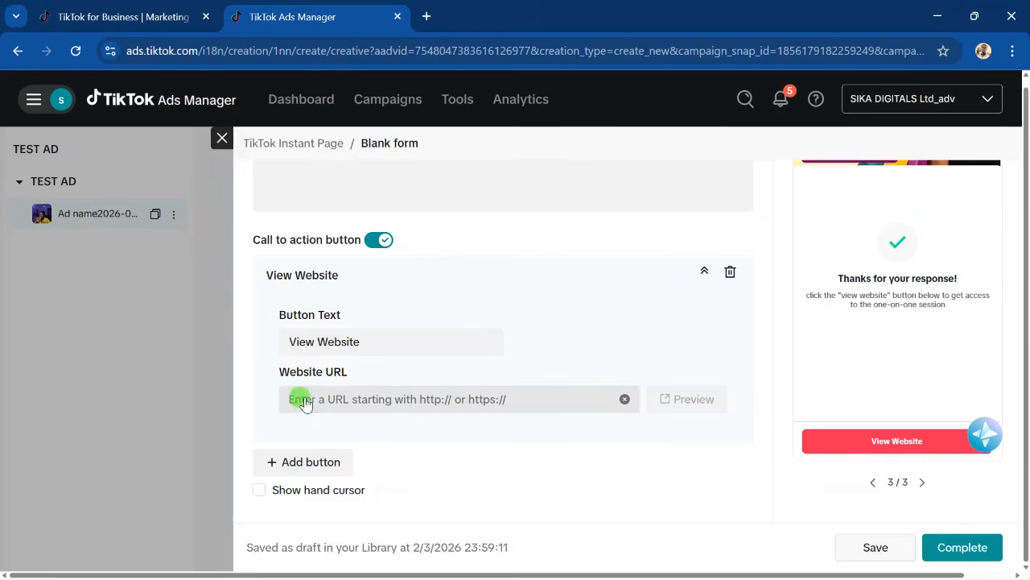
right_click(305, 404)
left_click(355, 214)
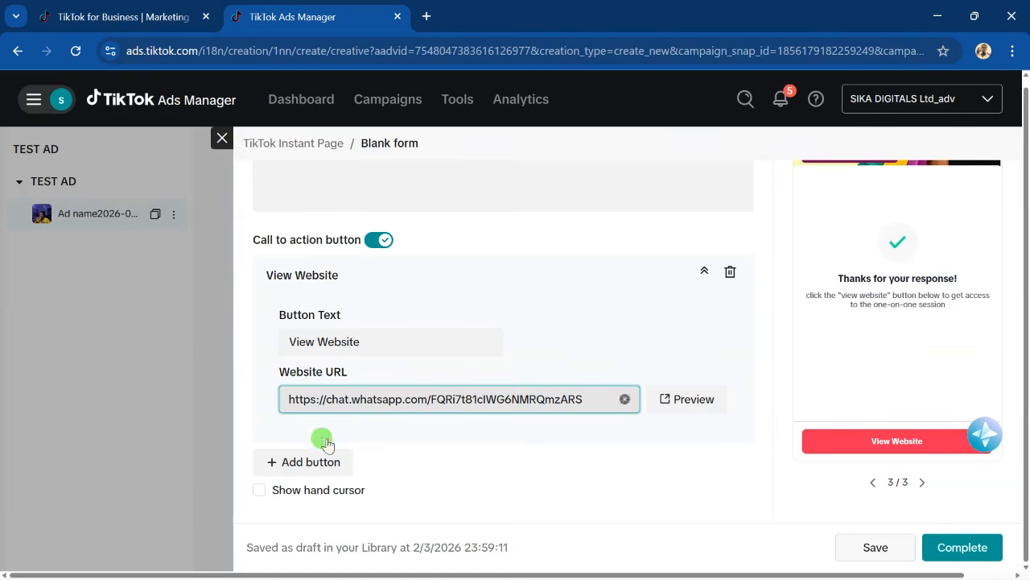
left_click(247, 415)
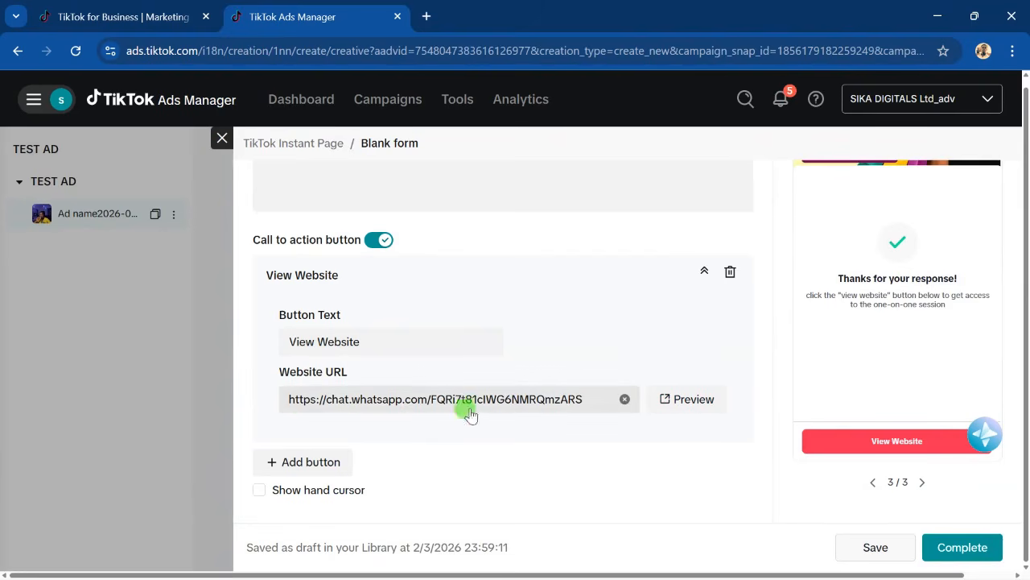
left_click(871, 548)
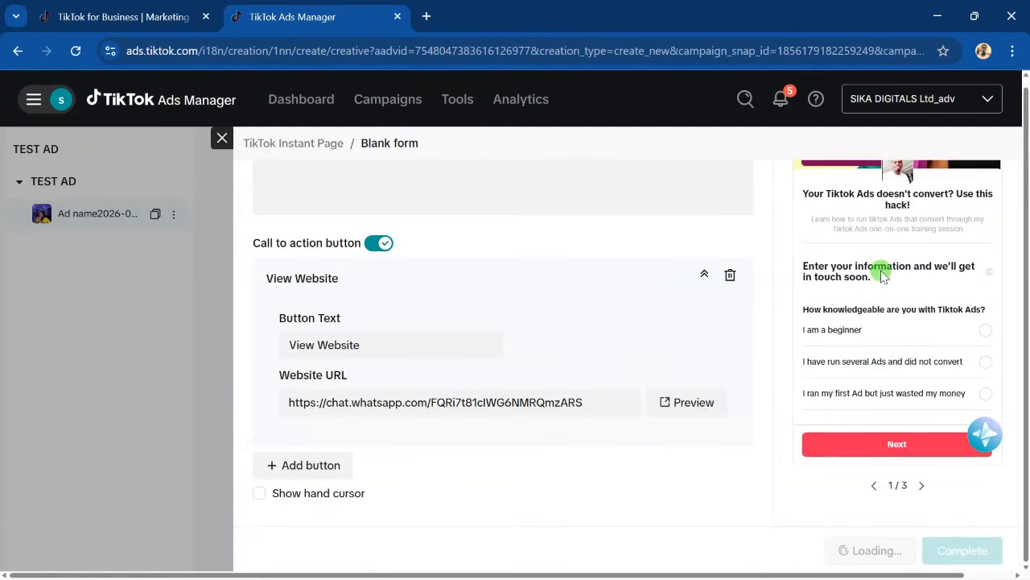
scroll(882, 378, "down", 1)
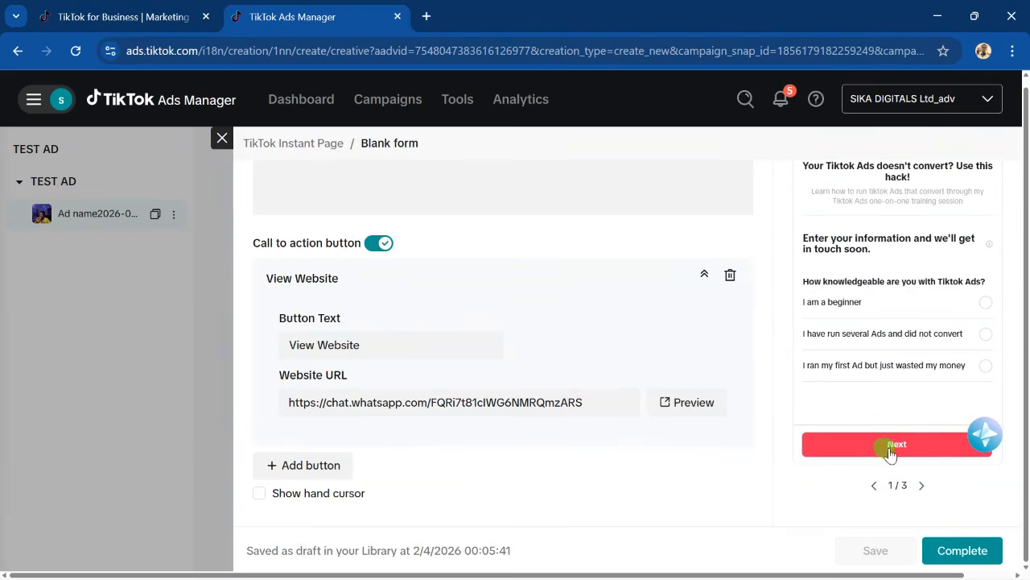
scroll(349, 285, "up", 5)
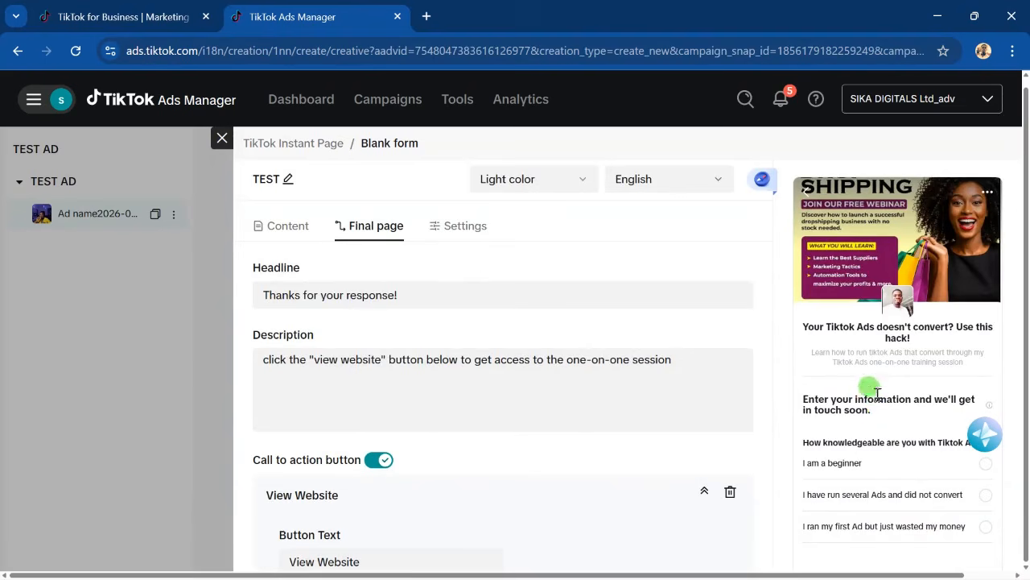
scroll(877, 425, "up", 1)
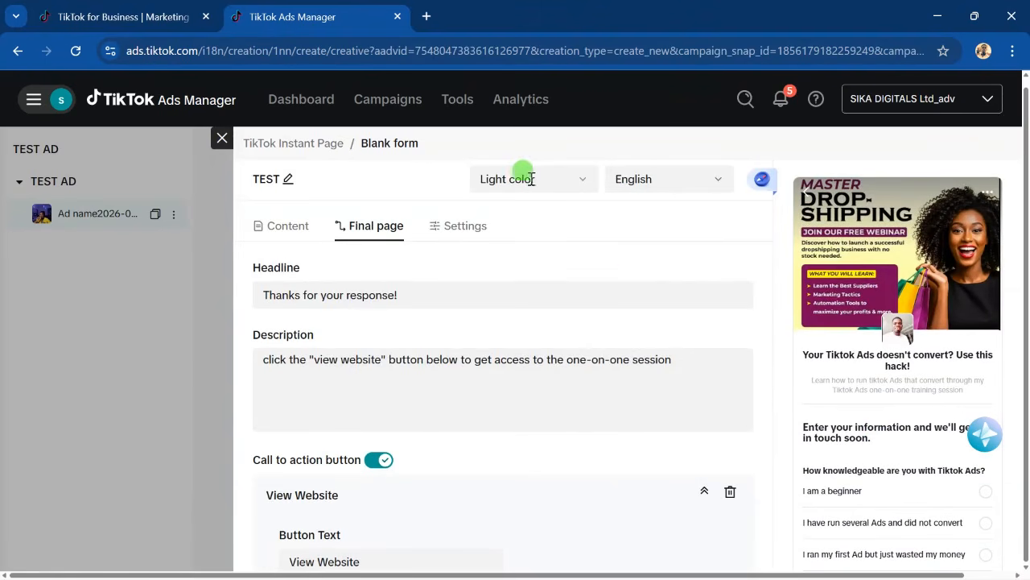
left_click(582, 179)
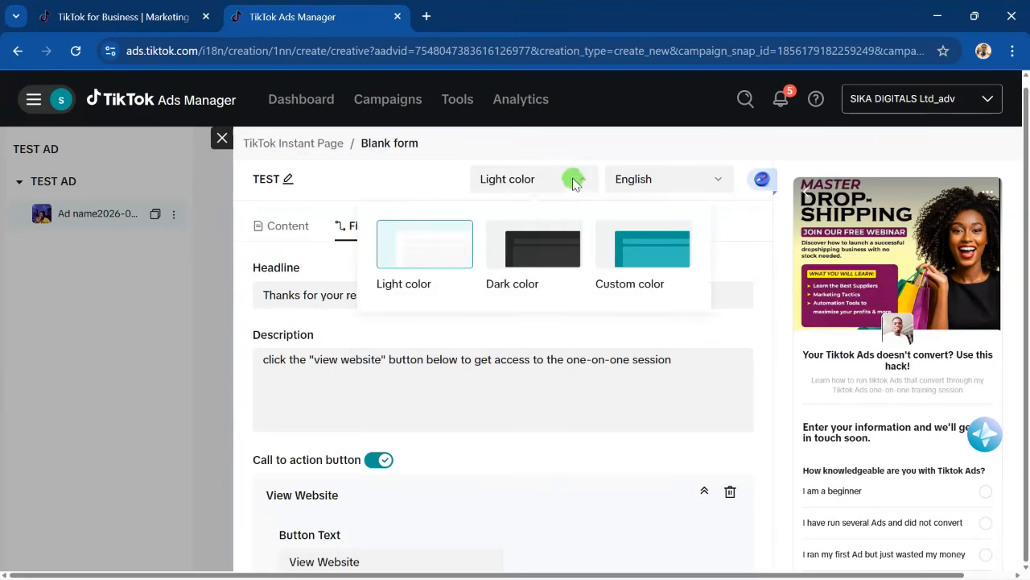
left_click(531, 260)
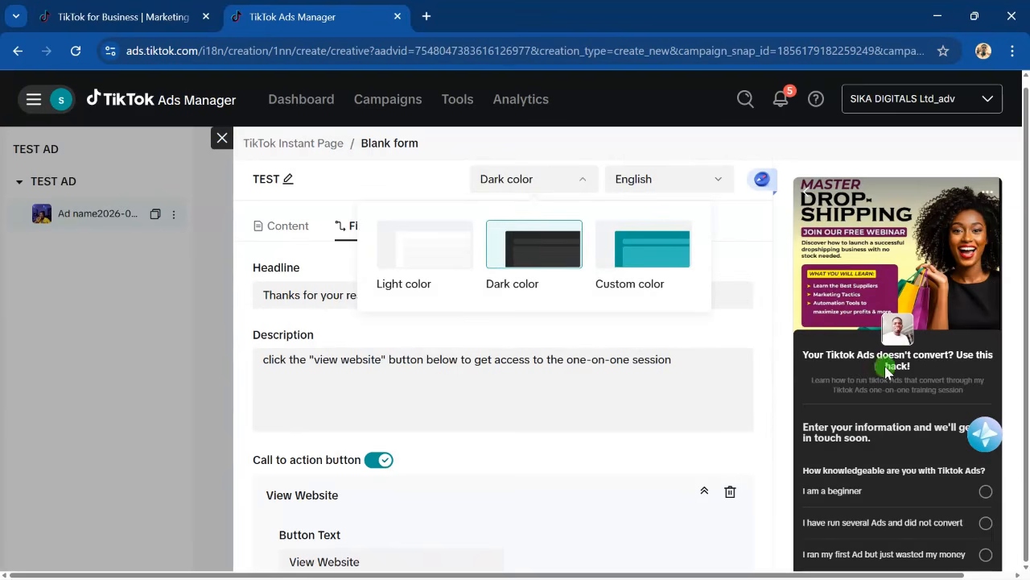
left_click(643, 251)
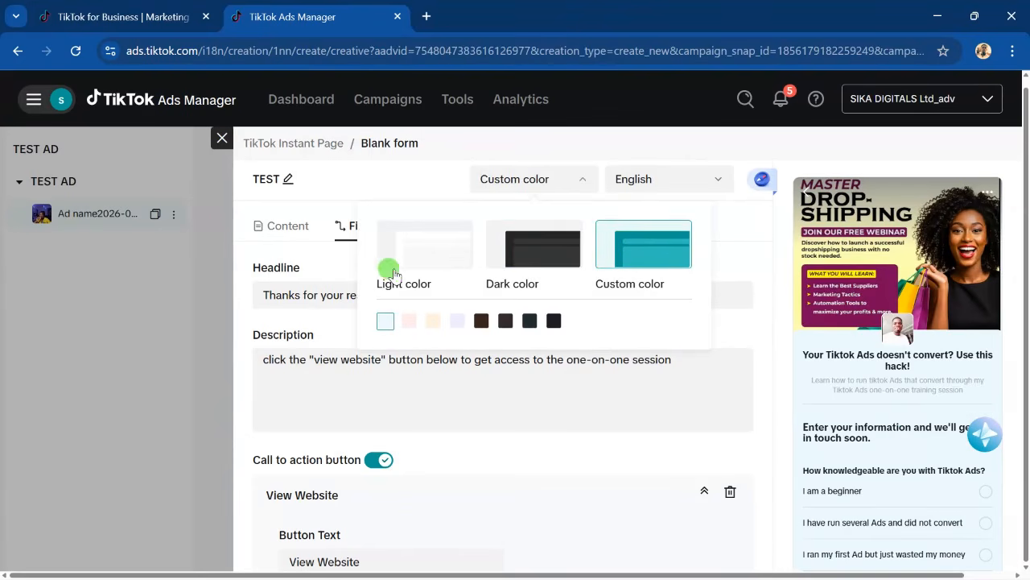
left_click(418, 256)
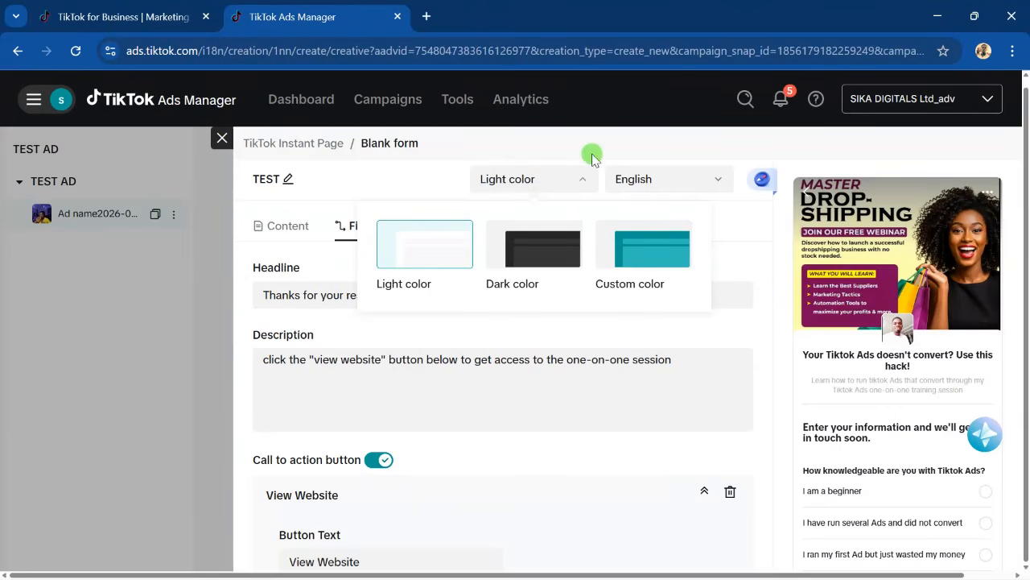
left_click(716, 180)
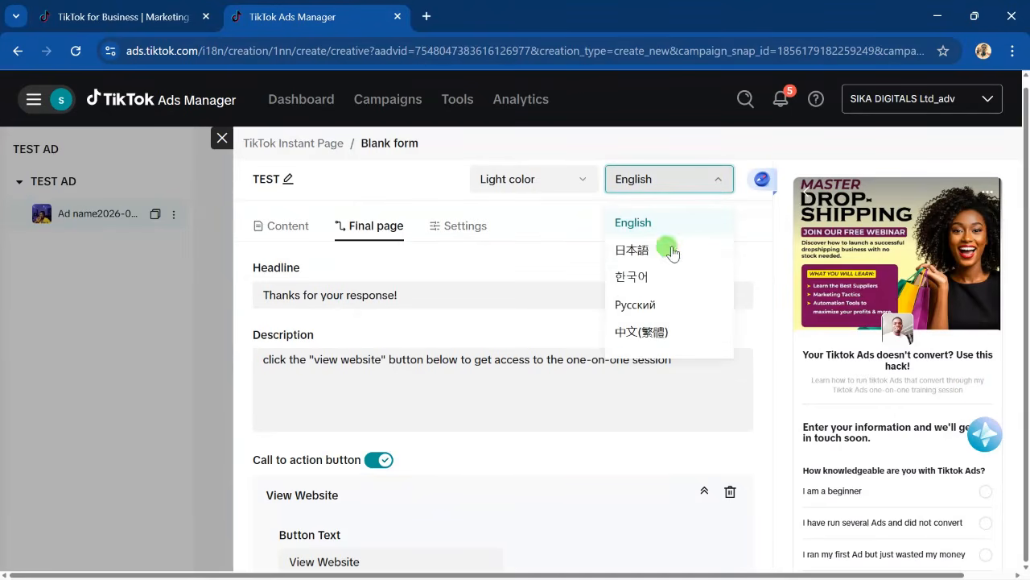
left_click(695, 182)
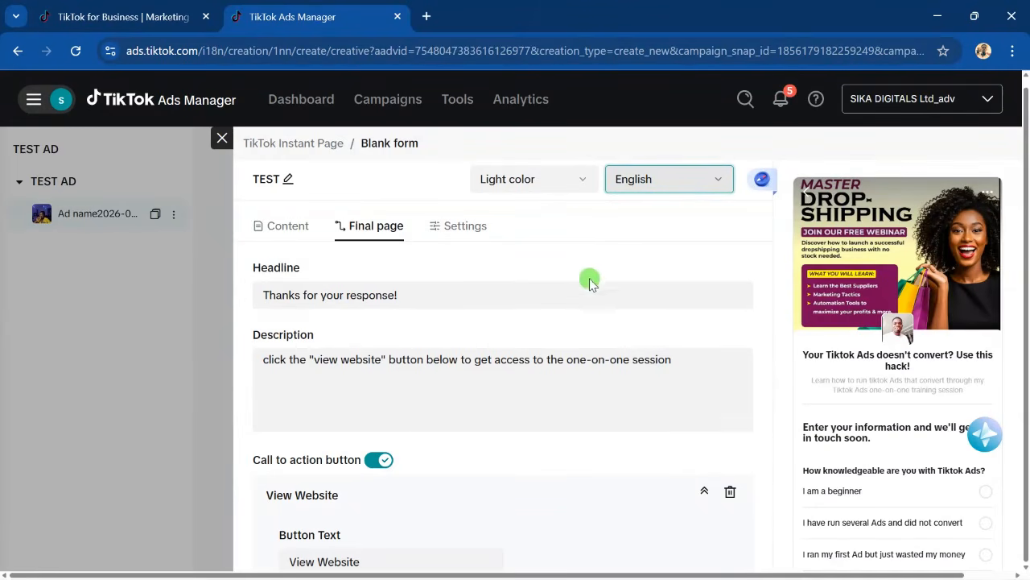
scroll(253, 418, "down", 3)
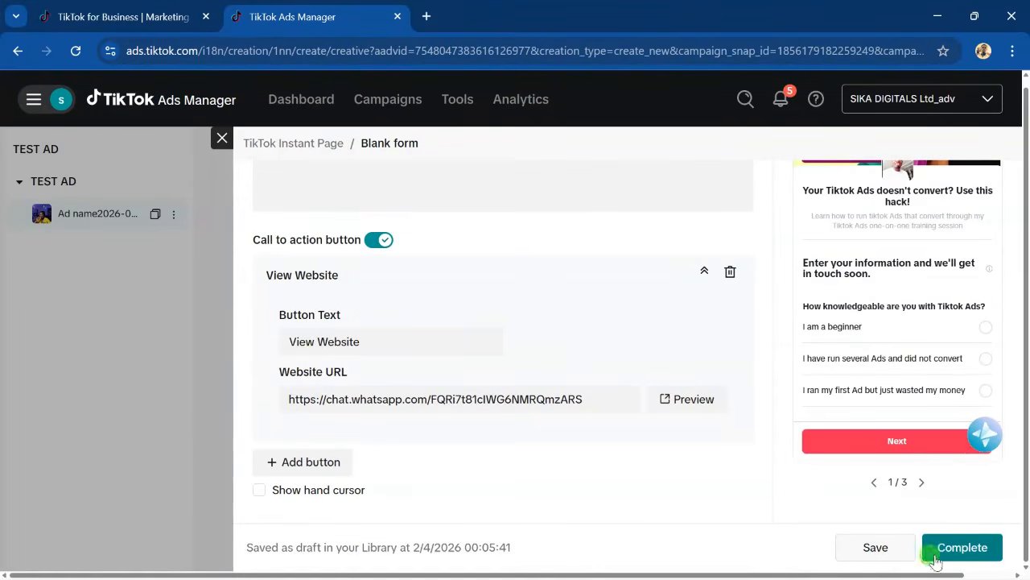
- Complete the TEST instant form and review the ad page's calls to action, e.g. Contact us today, Apply now
left_click(960, 547)
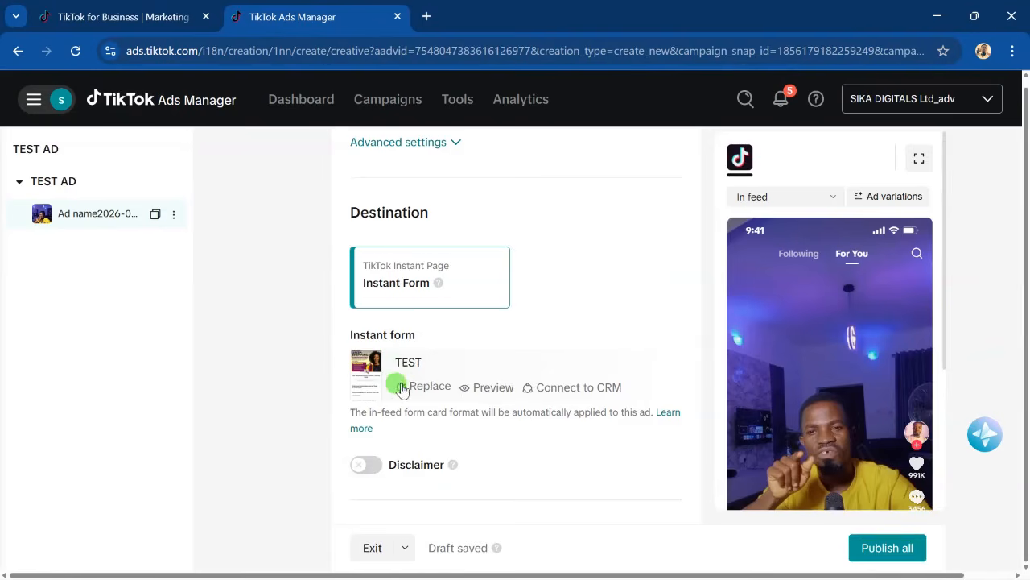
scroll(324, 352, "down", 6)
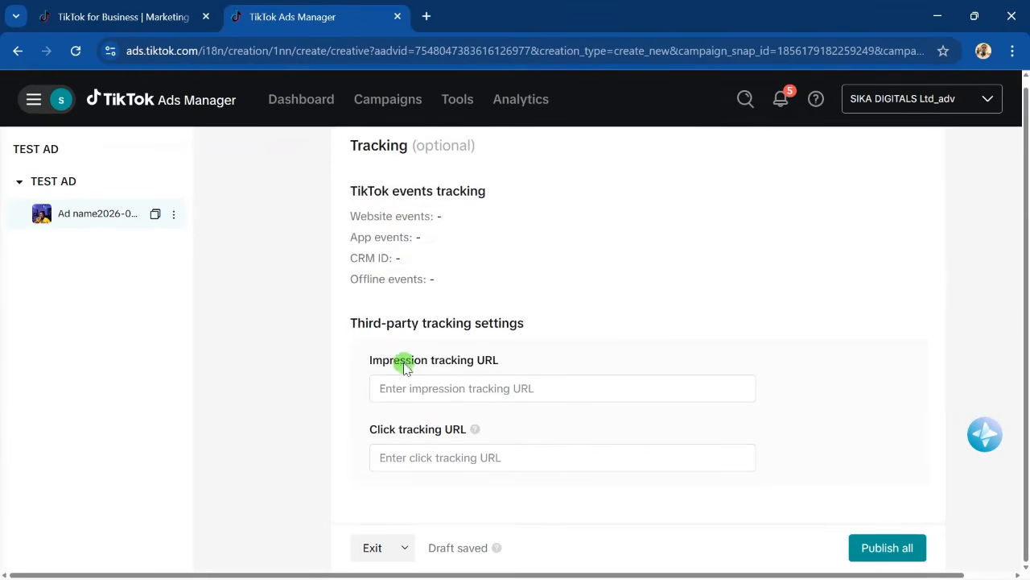
scroll(358, 409, "down", 1)
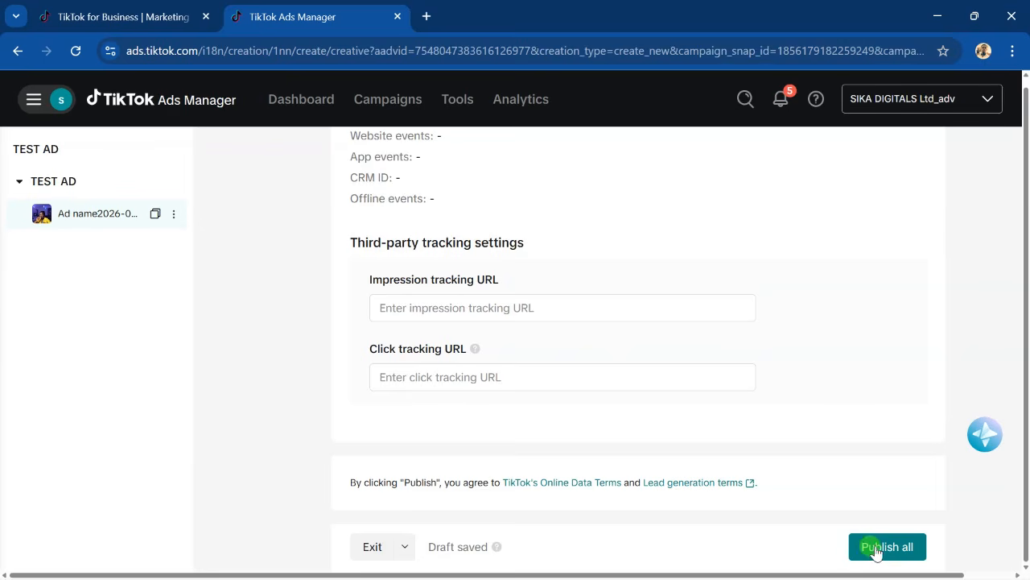
scroll(325, 347, "up", 10)
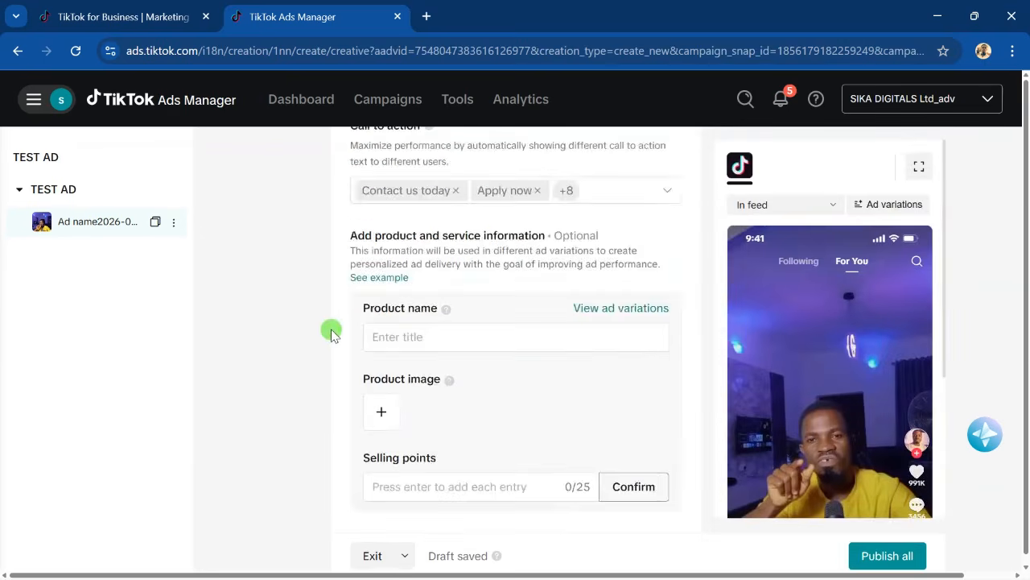
scroll(331, 334, "up", 8)
scroll(327, 343, "down", 15)
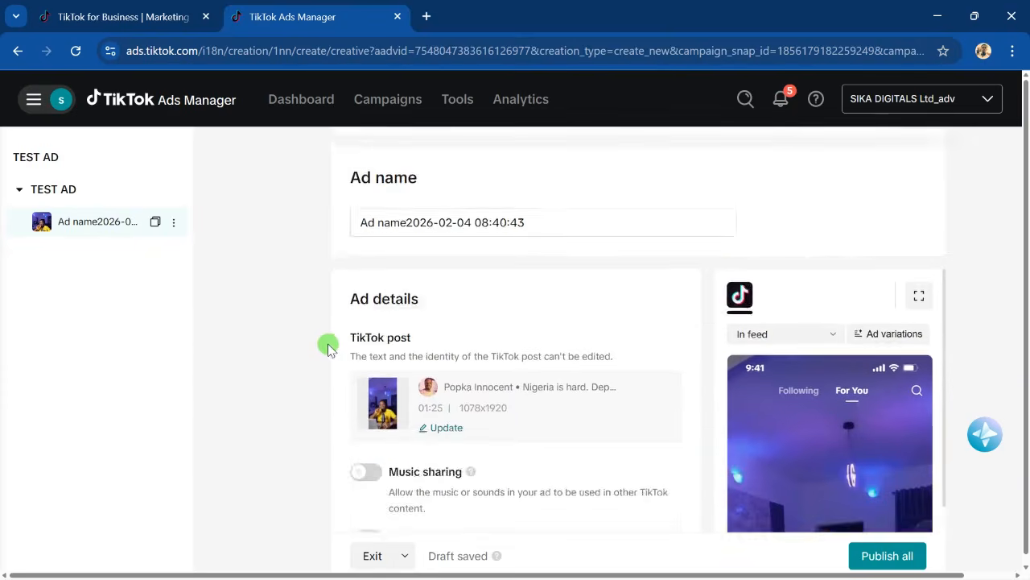
scroll(318, 349, "up", 5)
scroll(313, 353, "up", 10)
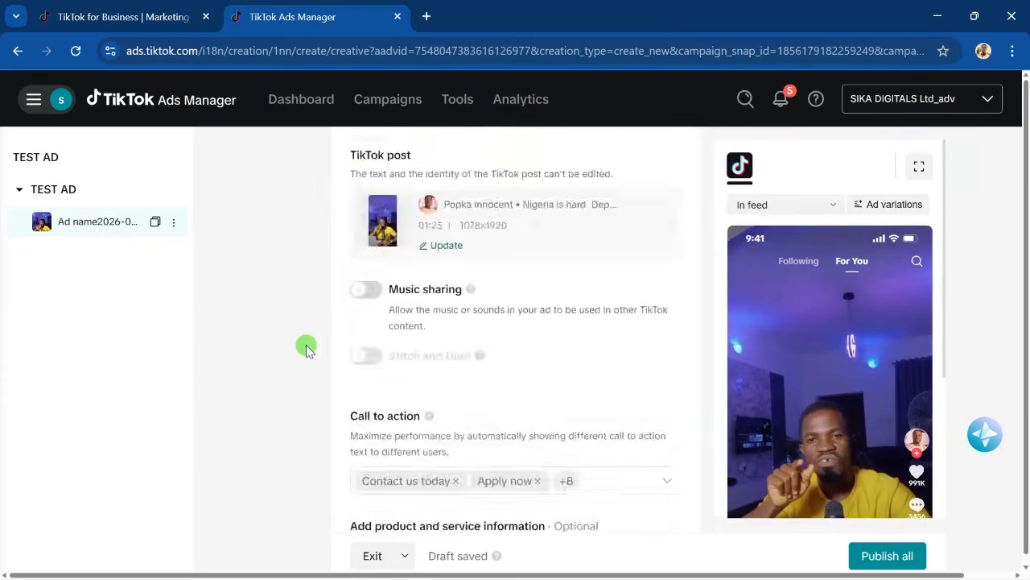